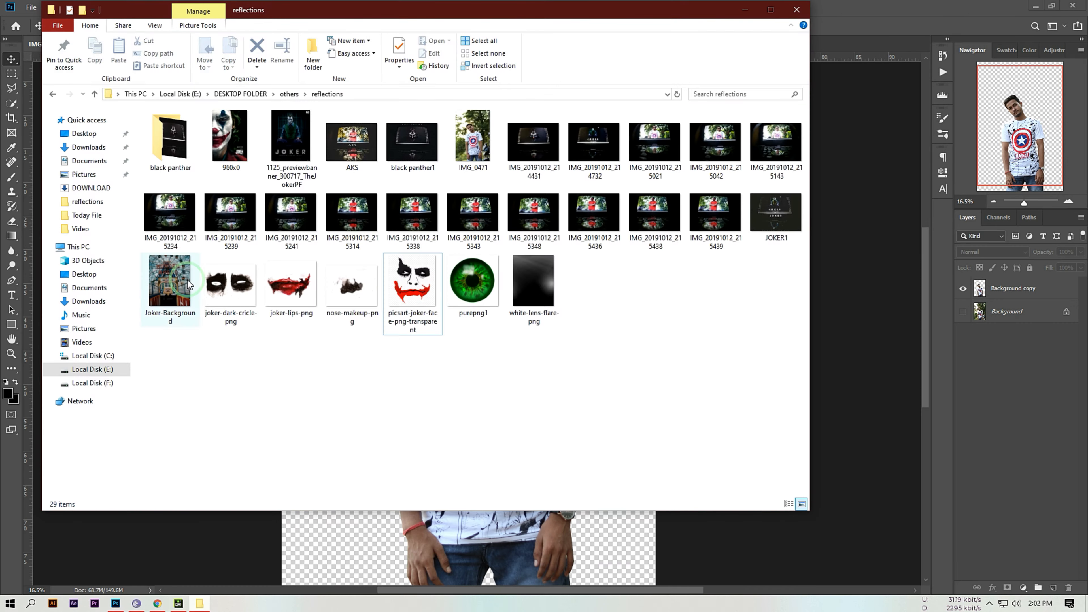
Open Joker-Background.jpg in Photoshop as its own document and bring the cut-out man from IMG_0471.JPG into it.
left_click_drag(157, 272, 875, 39)
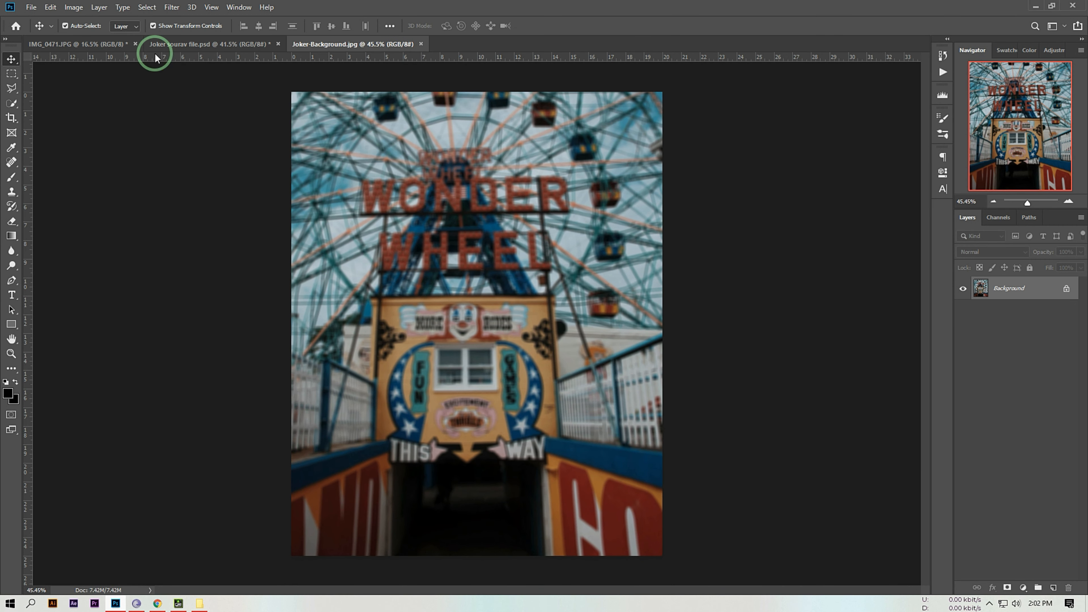
left_click(155, 48)
left_click_drag(521, 360, 513, 275)
Scale the man to fit the scene, rotate him about 6.3 degrees, and position him centrally in front of the Wonder Wheel.
scroll(512, 274, "down", 5)
left_click_drag(578, 136, 483, 340)
left_click_drag(461, 378, 471, 281)
scroll(492, 315, "up", 4)
scroll(492, 312, "up", 2)
key("Return")
left_click_drag(580, 202, 601, 210)
left_click_drag(512, 310, 530, 293)
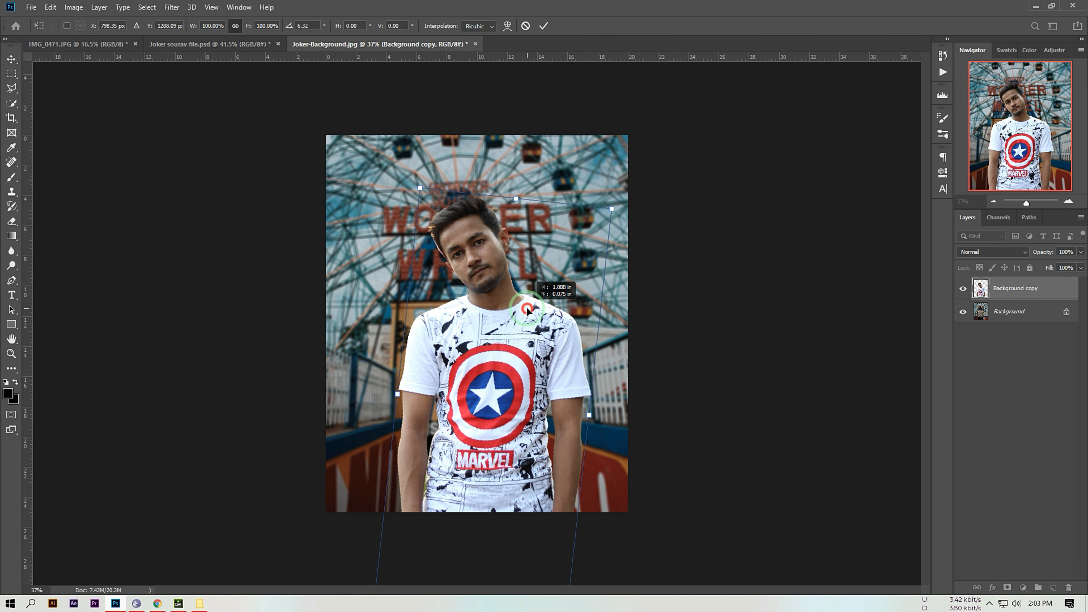
left_click(543, 26)
left_click(1049, 284)
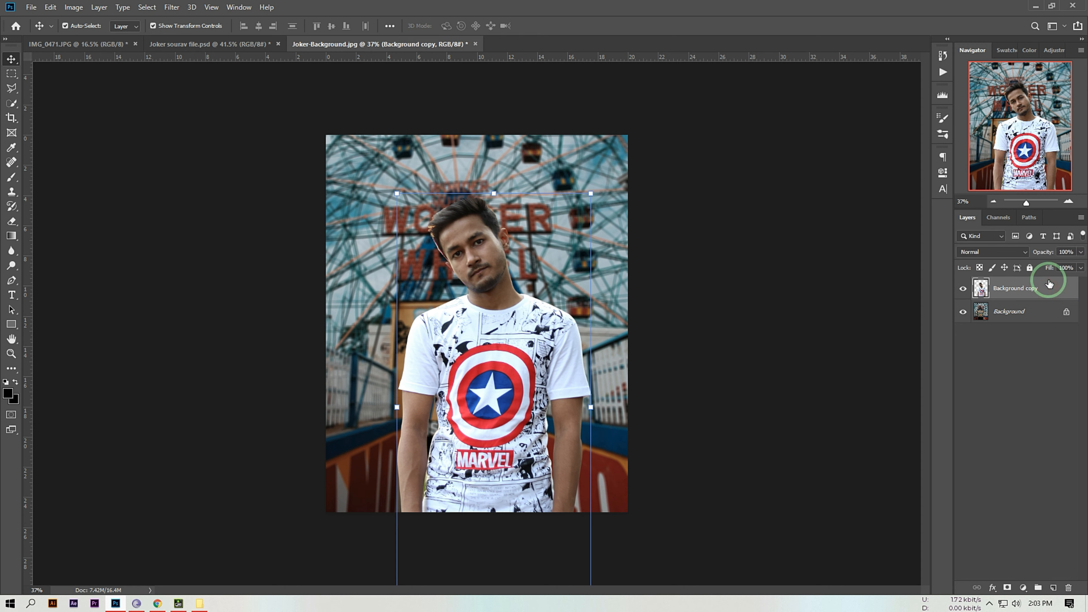
scroll(449, 204, "up", 10)
mouse_move(468, 225)
left_mouse_down()
mouse_move(498, 369)
mouse_move(419, 326)
left_mouse_up()
mouse_move(14, 224)
left_mouse_down()
mouse_move(24, 238)
mouse_move(64, 242)
left_mouse_up()
scroll(274, 268, "up", 3)
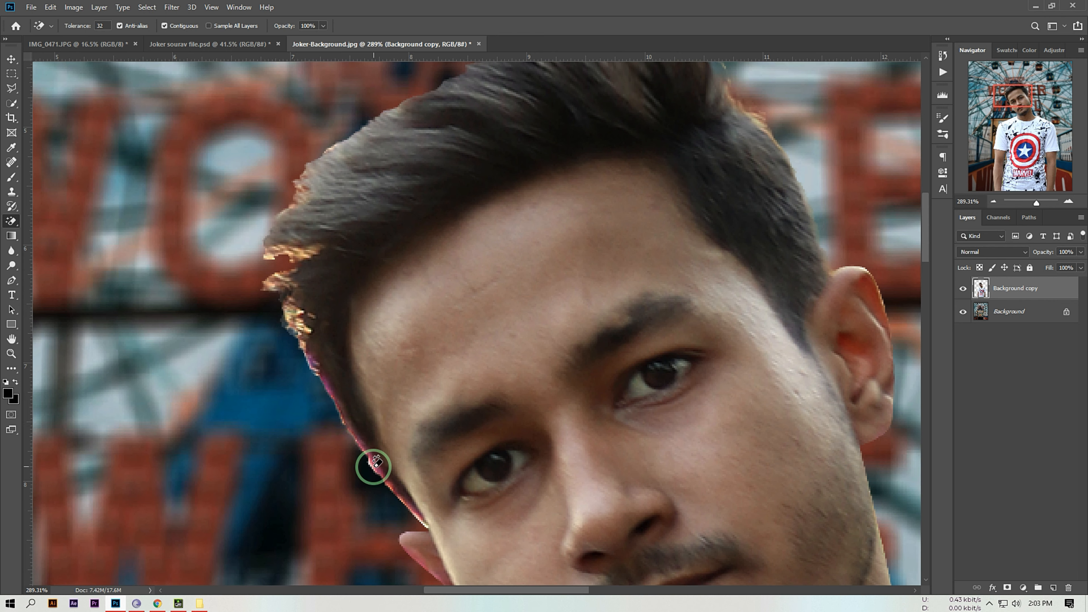
left_click(11, 59)
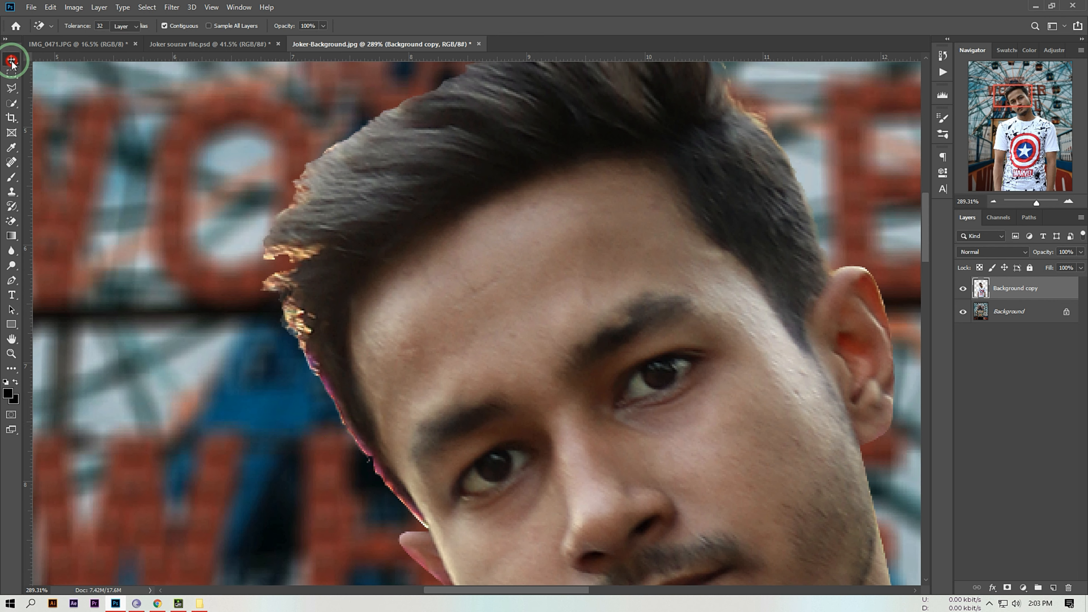
Add a layer mask to the Background copy layer and ready the Brush tool for painting on it.
left_click(1008, 587)
left_click(13, 172)
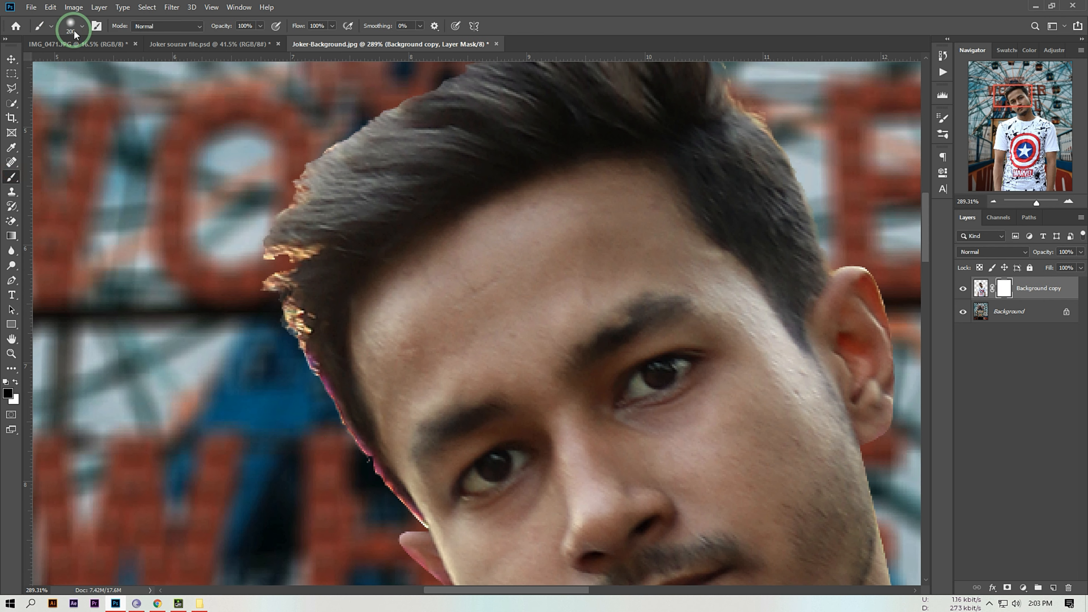
left_click(74, 28)
left_click(88, 87)
left_click(69, 24)
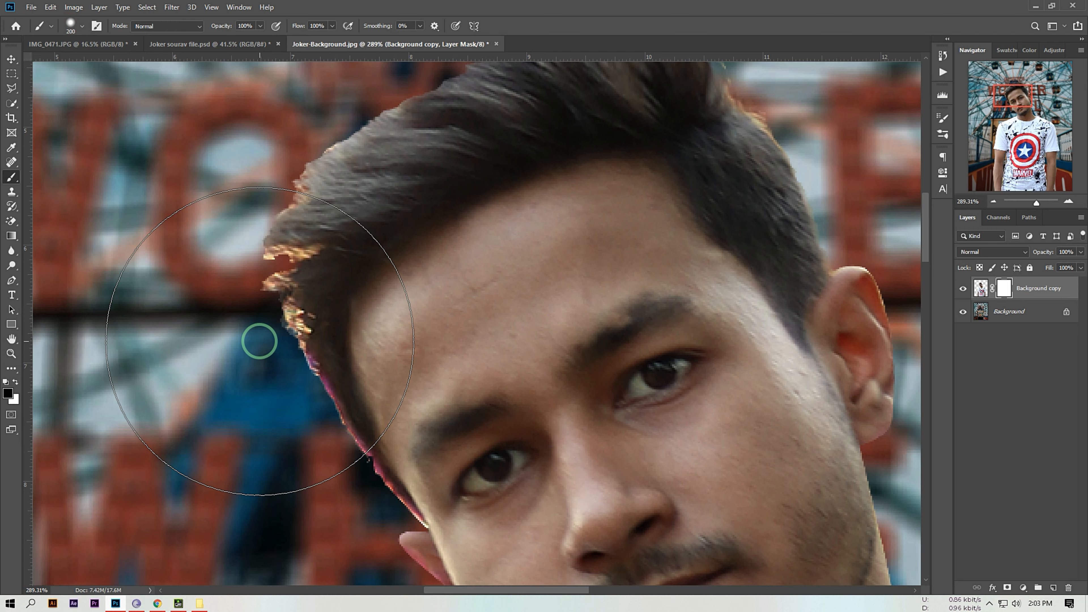
Shrink the brush to about 8 px for fine edge work and hide the pixel grid.
key("bracketleft")
key("bracketleft")
key("bracketleft")
key("bracketleft")
key("bracketleft")
key("bracketleft")
key("bracketleft")
scroll(316, 450, "up", 3)
key("bracketleft")
key("bracketleft")
key("bracketleft")
key("bracketleft")
key("bracketleft")
key("bracketleft")
key("bracketleft")
key("bracketleft")
left_click(211, 7)
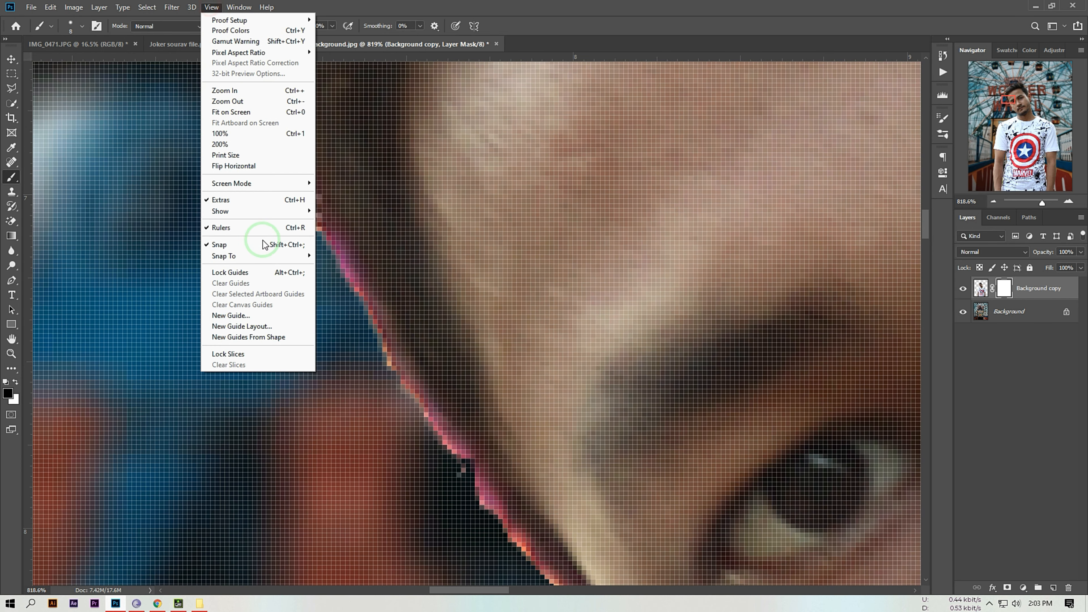
mouse_move(253, 211)
left_click(342, 340)
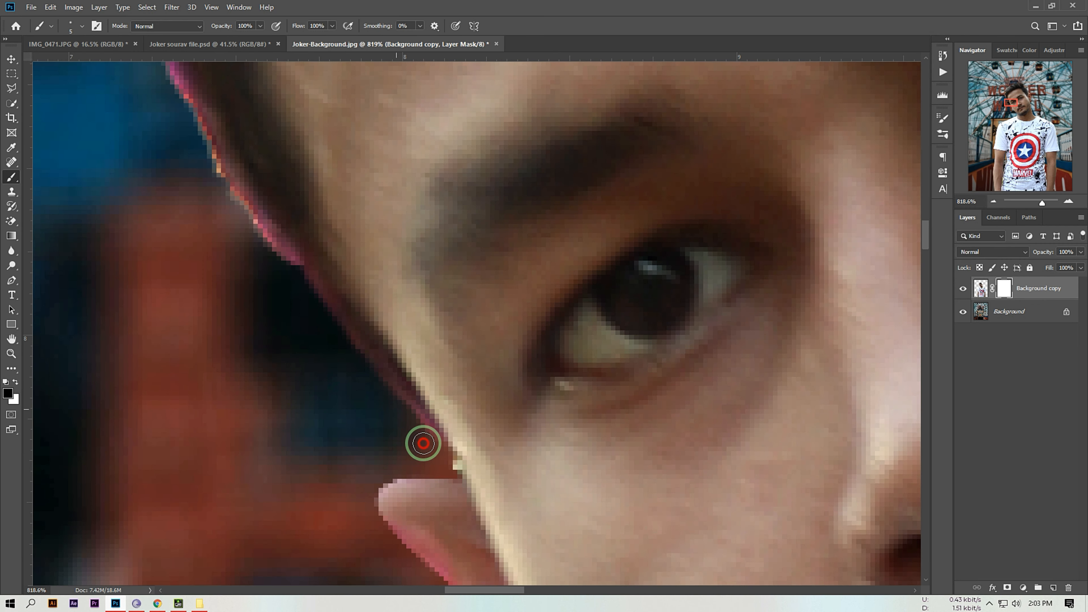
Mask out the pink fringe along the temple and hairline with a small 4 to 5 px brush.
left_click_drag(198, 141, 293, 268)
left_click_drag(286, 315, 377, 502)
key("[")
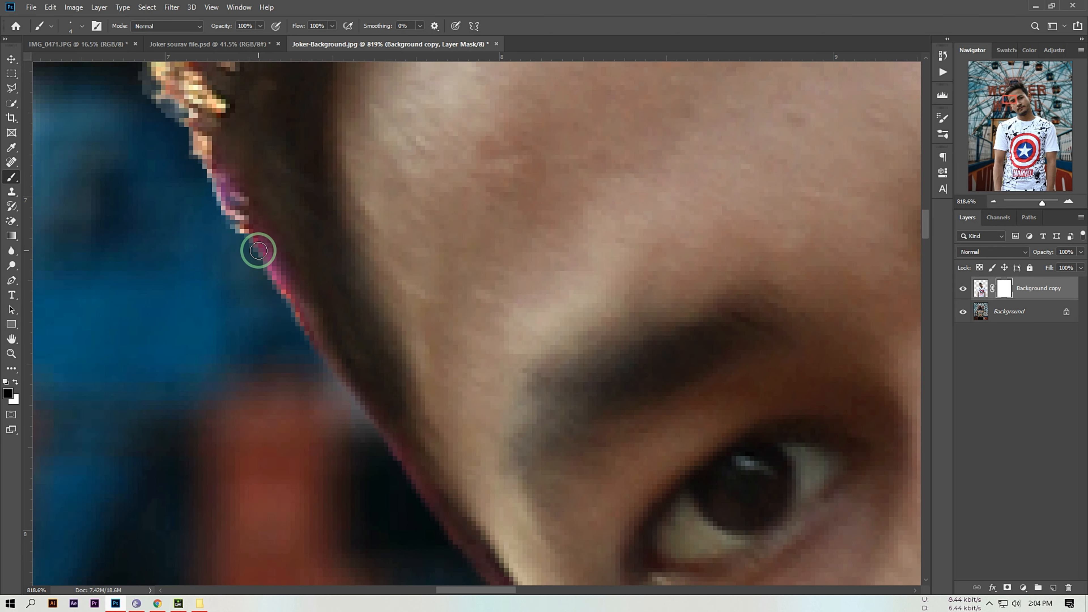
left_click_drag(242, 238, 303, 336)
mouse_move(167, 166)
left_mouse_down()
mouse_move(255, 301)
mouse_move(317, 345)
left_mouse_up()
Switch to a softer, larger brush and mask out the bright fringe along the front edge of the hair.
key("]")
left_click(72, 28)
left_click_drag(90, 88, 104, 91)
key("Return")
key("]")
mouse_move(205, 201)
left_mouse_down()
mouse_move(237, 205)
mouse_move(265, 258)
mouse_move(235, 197)
left_mouse_up()
left_click_drag(239, 206, 235, 355)
mouse_move(201, 281)
left_mouse_down()
mouse_move(202, 199)
mouse_move(255, 171)
mouse_move(210, 232)
mouse_move(250, 340)
left_mouse_up()
key("[")
key("[")
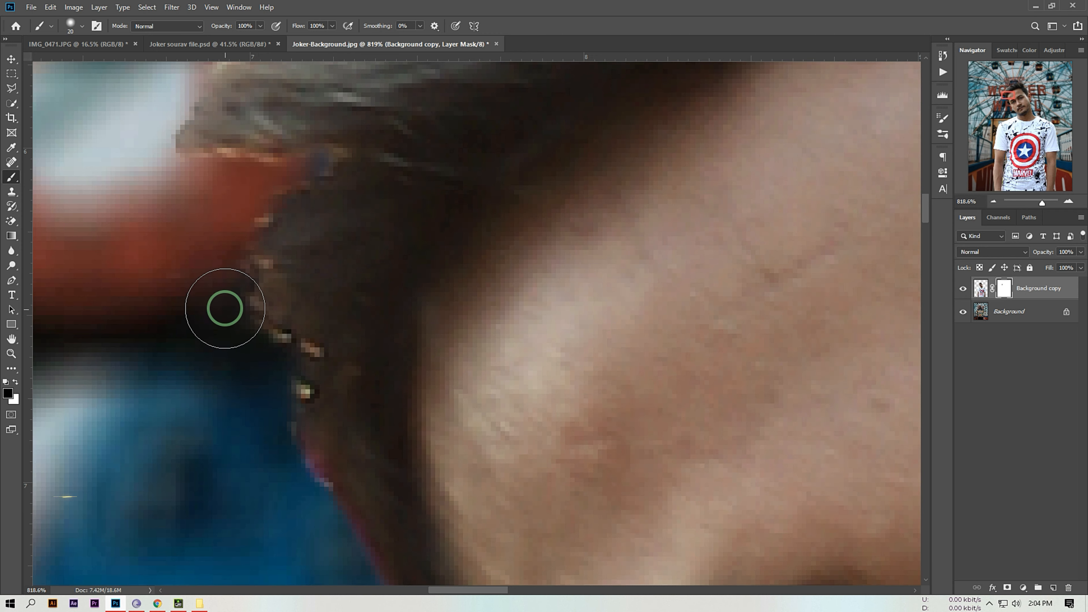
Mask out the light fringe over the top and back of the hair with a soft 35 px brush.
scroll(236, 310, "down", 1)
scroll(236, 309, "down", 5)
mouse_move(114, 311)
left_mouse_down()
mouse_move(303, 314)
mouse_move(290, 290)
mouse_move(252, 315)
mouse_move(290, 252)
mouse_move(379, 184)
left_mouse_up()
key("]")
left_click_drag(475, 166, 109, 212)
left_click_drag(558, 220, 544, 249)
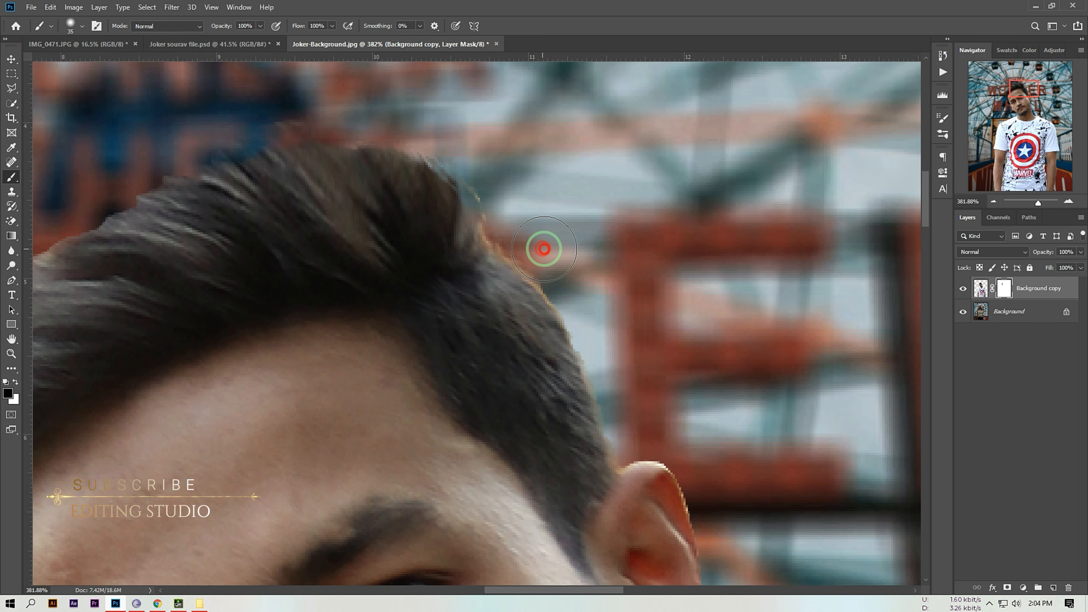
left_click_drag(516, 207, 534, 238)
mouse_move(593, 295)
left_mouse_down()
mouse_move(561, 268)
mouse_move(596, 343)
left_mouse_up()
Try further masking strokes beside the hair above the ear, undo them, and reselect the Background copy layer's mask.
left_click_drag(642, 411, 622, 417)
key("ctrl+z")
left_click_drag(638, 300, 682, 396)
key("ctrl+z")
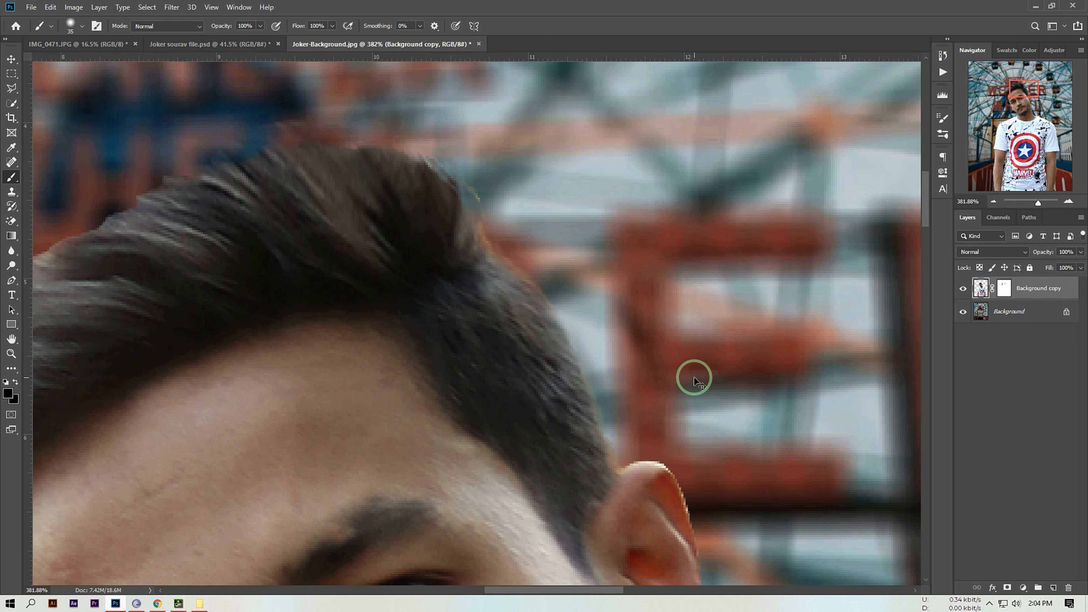
left_click(1005, 290)
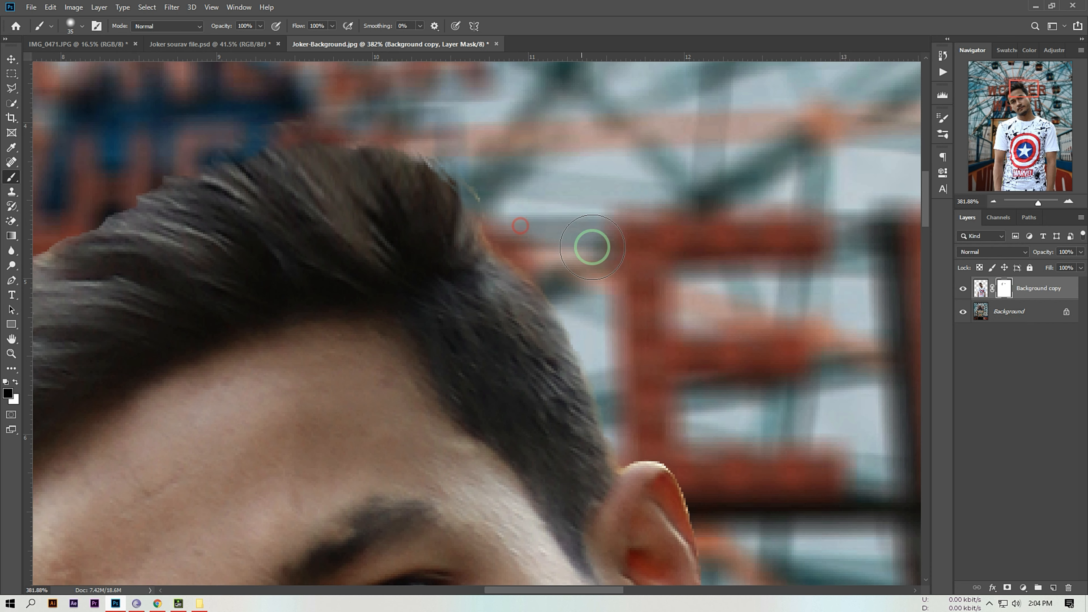
Mask the fringe along the outer edge of the ear on the Background copy layer.
left_click_drag(703, 446, 594, 248)
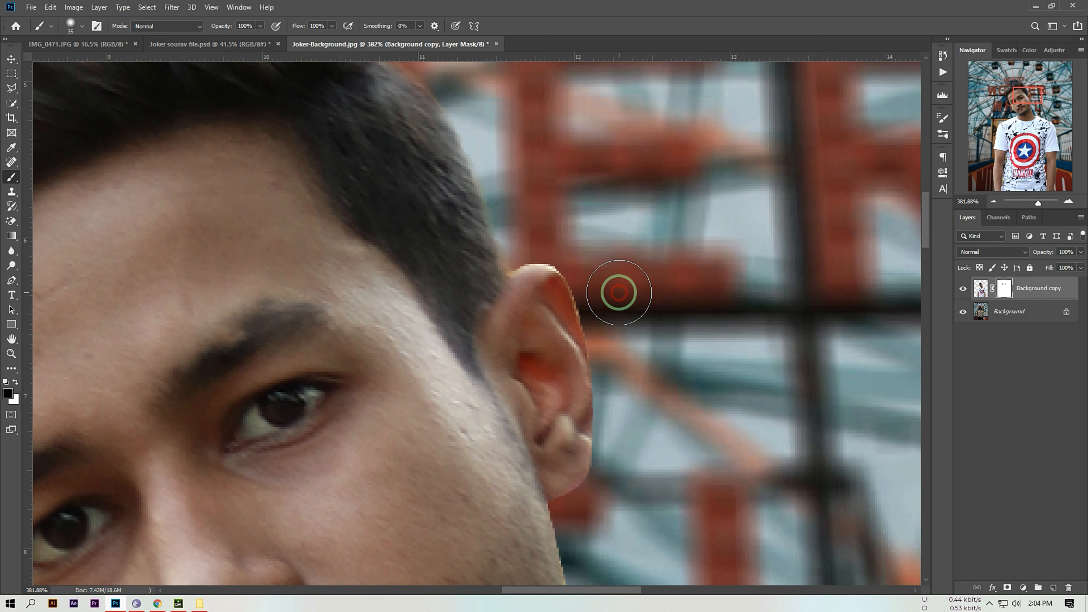
left_click(611, 283)
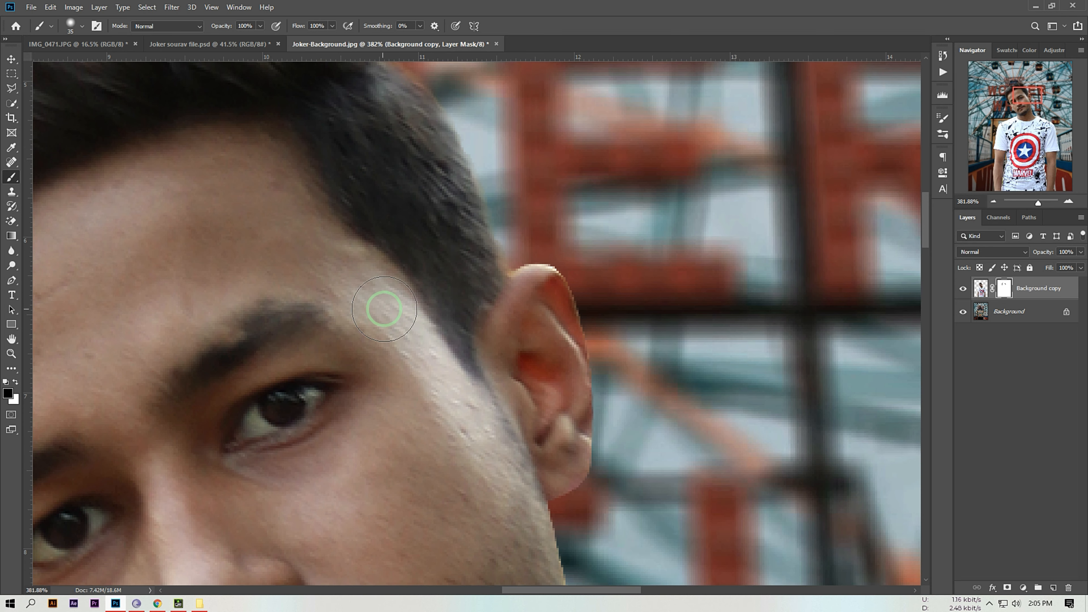
scroll(382, 310, "down", 5)
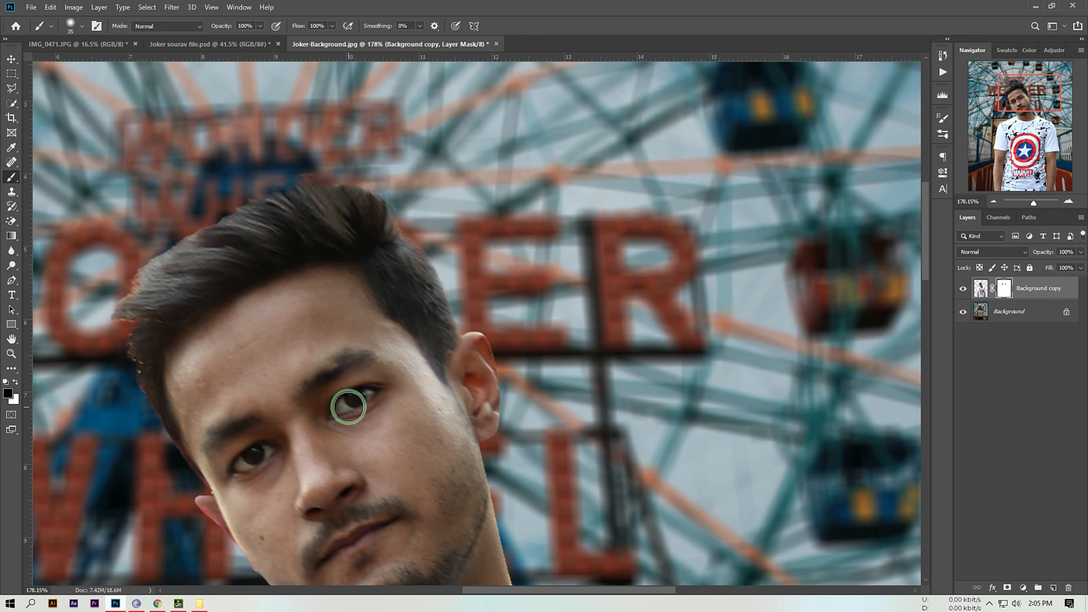
scroll(347, 407, "down", 5)
scroll(359, 369, "up", 6)
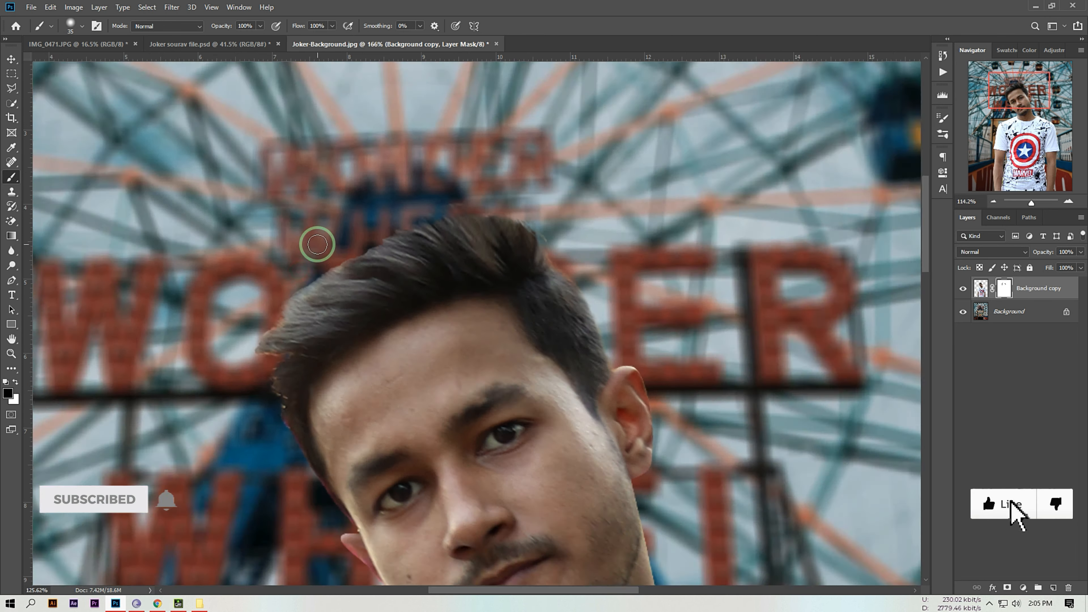
Mask out the green strip between the forearm and the shirt with a 5 px brush.
scroll(317, 244, "down", 6)
scroll(435, 478, "up", 5)
scroll(435, 478, "up", 6)
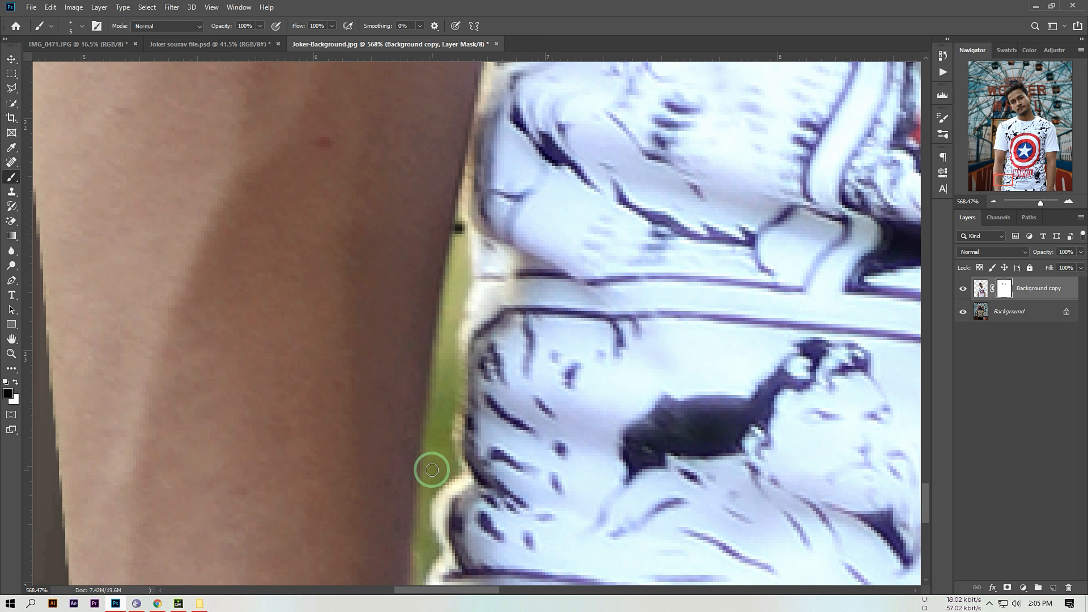
left_click(424, 476, "shift")
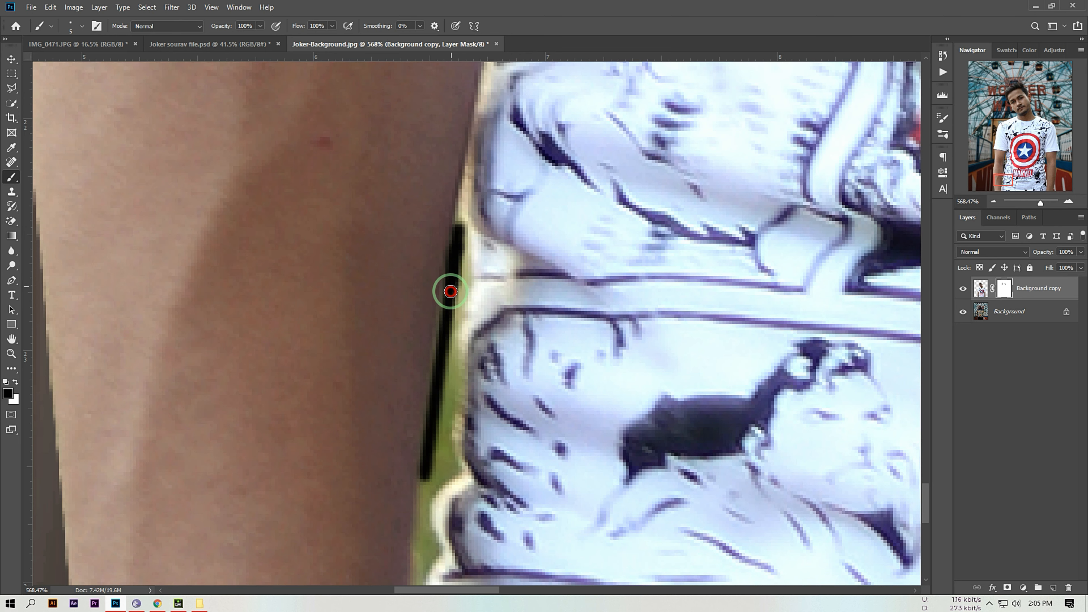
left_click_drag(443, 344, 441, 417)
left_click_drag(450, 488, 455, 275)
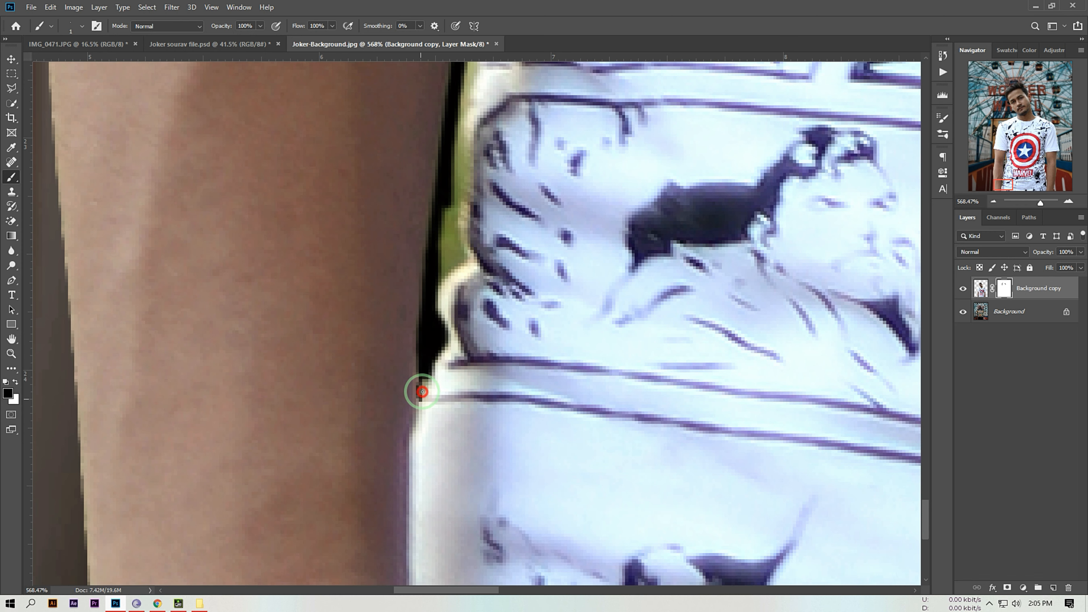
Clear the leftover green and pale fringe along the shirt's edge with fine 3 to 5 px strokes.
left_click_drag(456, 231, 427, 364)
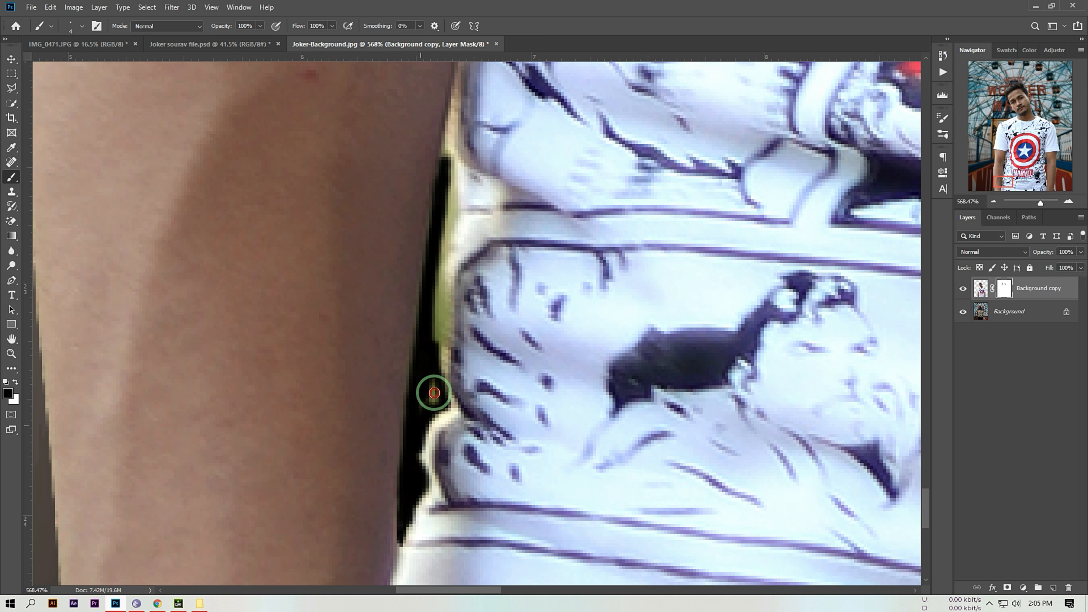
left_click_drag(435, 347, 431, 430)
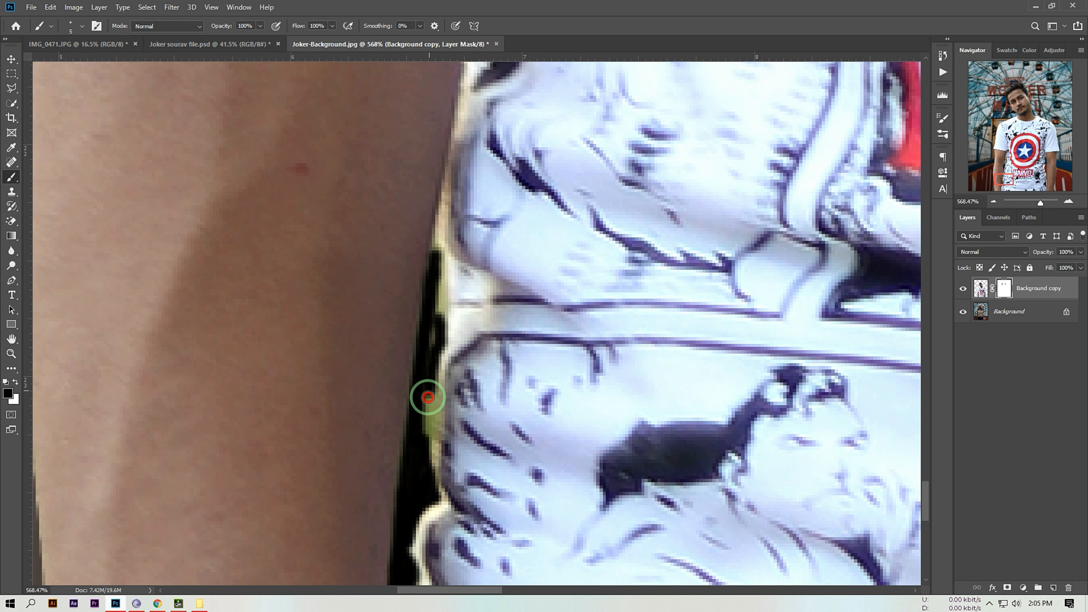
left_click_drag(452, 267, 444, 326)
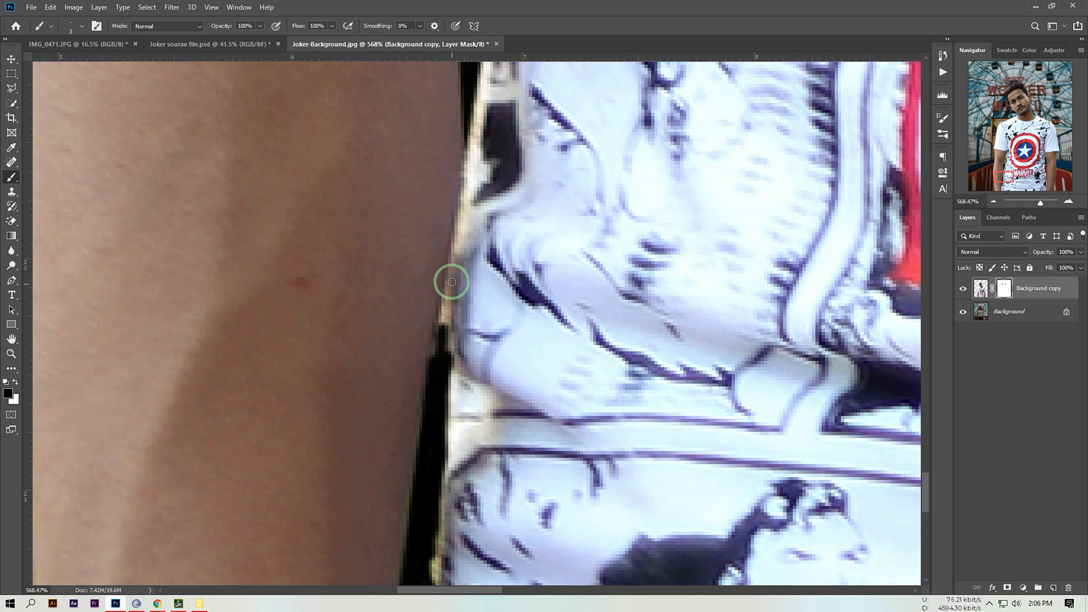
left_click_drag(463, 224, 452, 280)
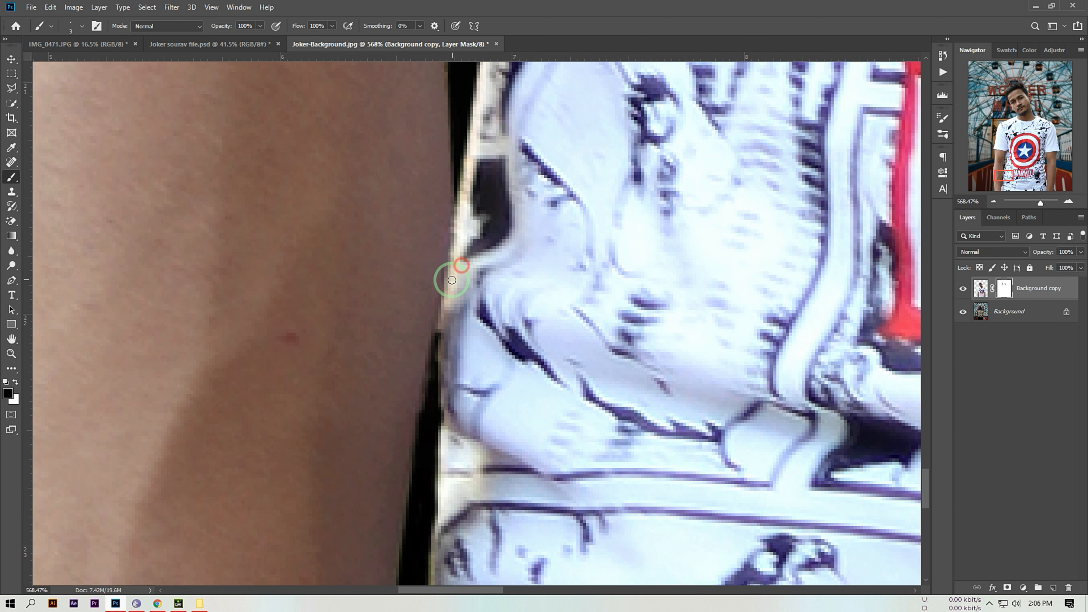
left_click_drag(438, 397, 441, 422)
Finish masking the lower gap between the forearm and shirt with a 6 px brush, then deselect the layer.
scroll(457, 363, "down", 6)
scroll(441, 496, "up", 4)
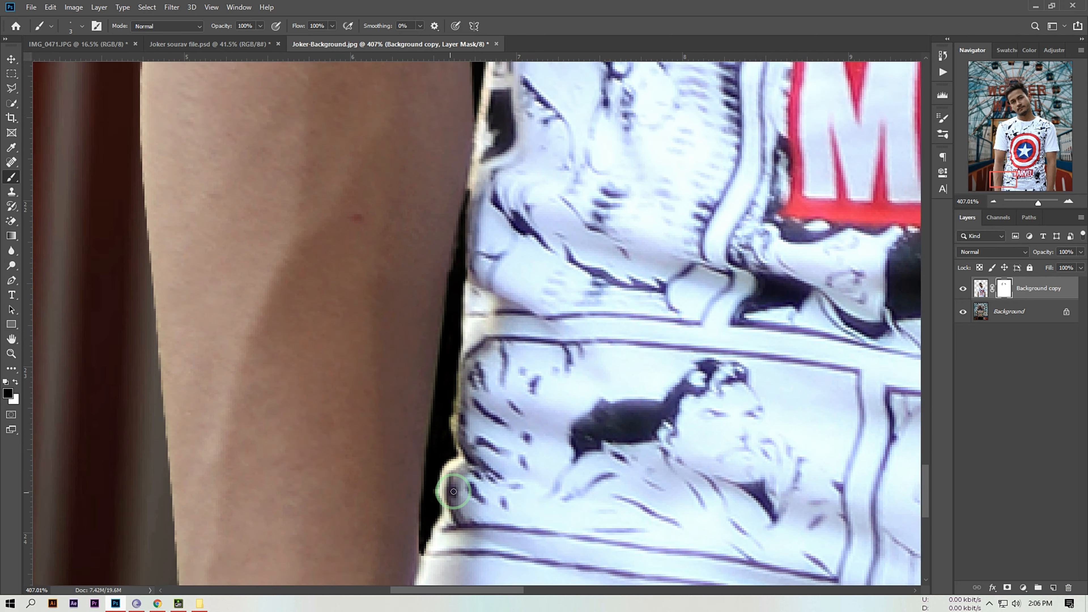
left_click_drag(440, 496, 442, 407)
key("bracketright")
key("bracketright")
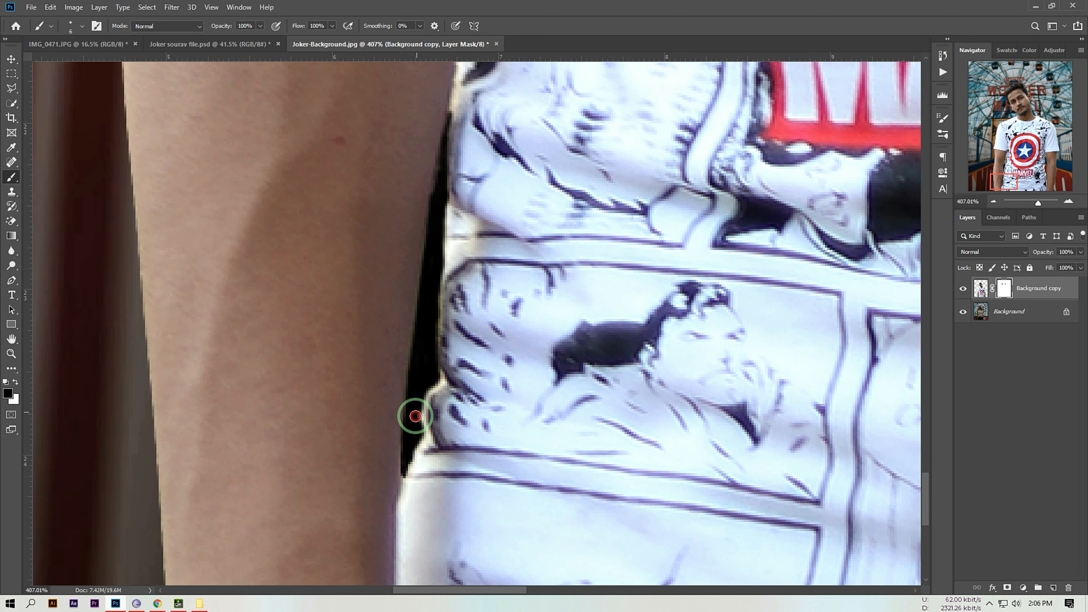
scroll(418, 436, "down", 12)
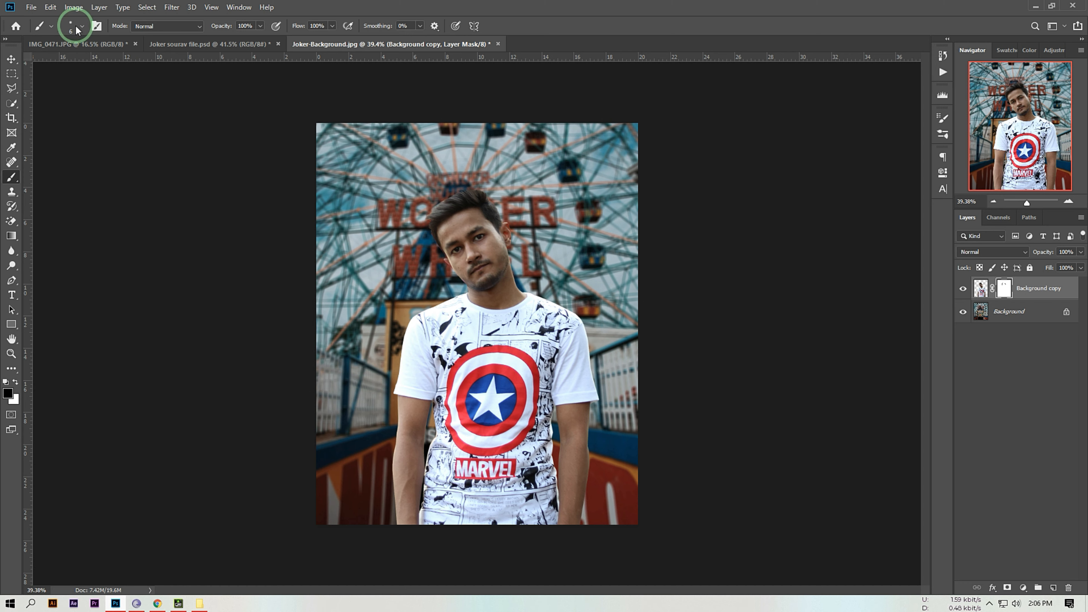
key("v")
left_click(114, 262)
scroll(454, 285, "up", 4)
scroll(480, 287, "down", 2)
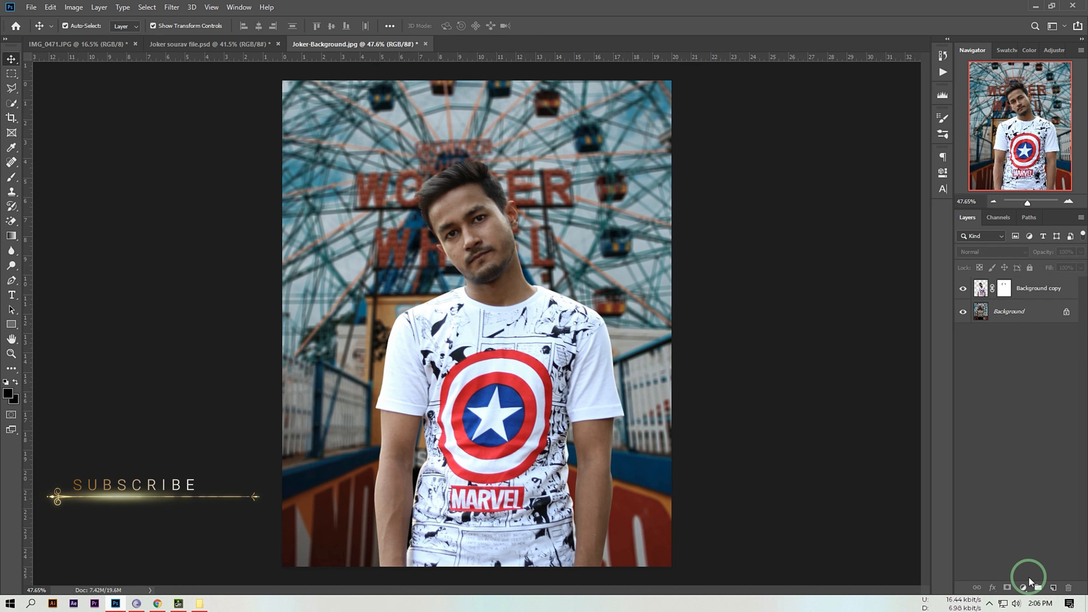
Add a Black & White adjustment layer clipped to the Background copy layer.
left_click(1023, 588)
left_click(1023, 491)
scroll(488, 160, "up", 5)
left_click(844, 346)
Adjust the Black & White sliders to about Reds 25, Yellows 252, Cyans -35 and Blues -106, and hide the adjustment layer.
left_click_drag(838, 322, 872, 300)
left_click_drag(803, 320, 822, 299)
left_click_drag(849, 254, 889, 273)
left_click_drag(843, 232, 839, 244)
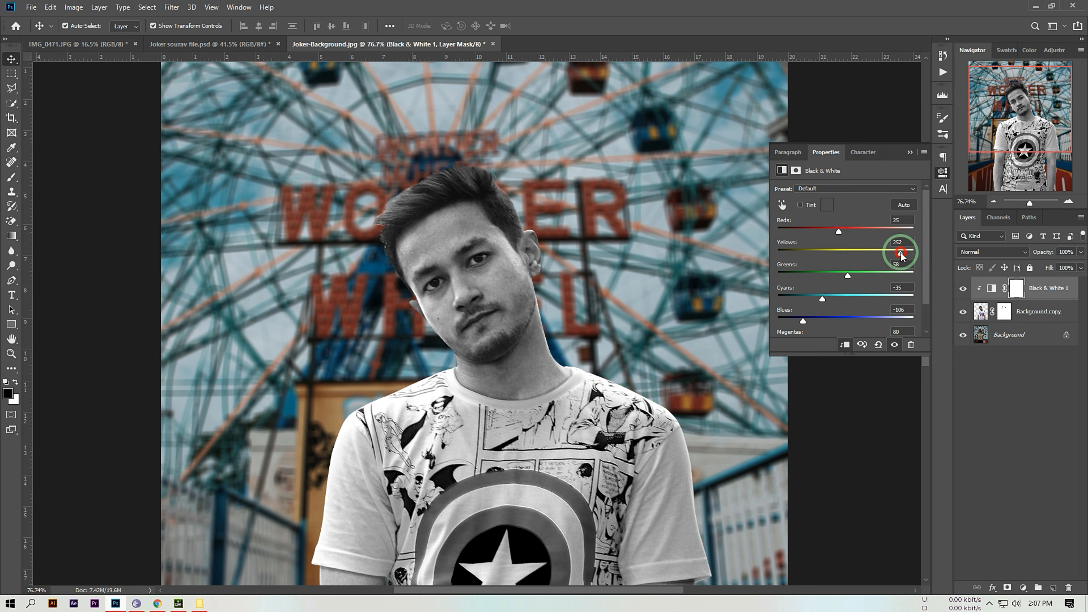
left_click(910, 152)
left_click(963, 288)
Add a Hue/Saturation adjustment layer above Black & White 1 and clip it to the man's layer.
left_click(1023, 587)
left_click(1028, 483)
left_click_drag(1039, 292, 1036, 322)
left_click_drag(1046, 291, 1044, 322)
left_click(1005, 286)
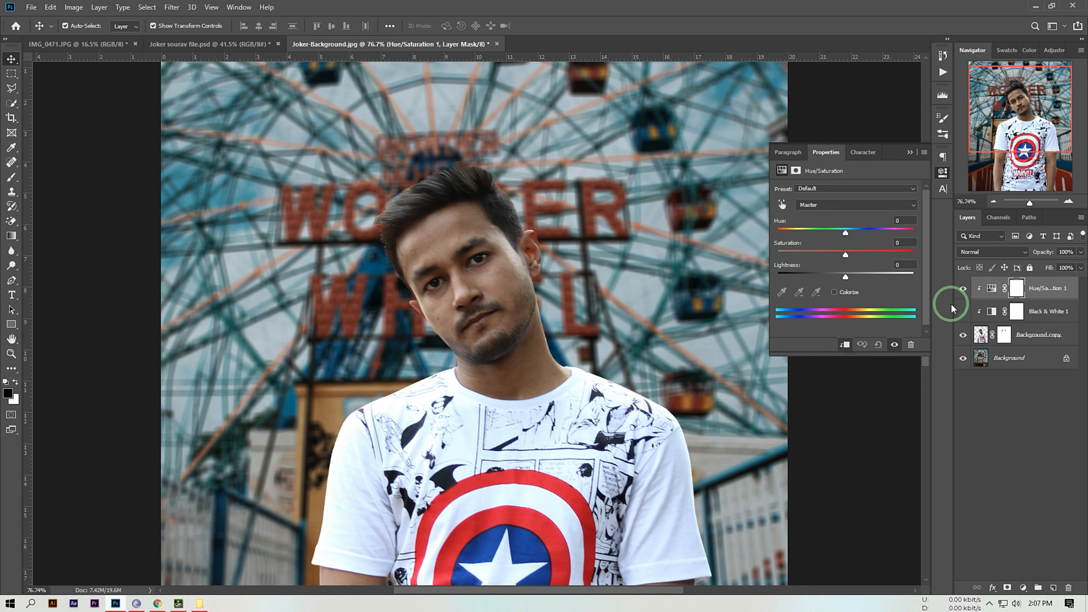
Shift the hue and raise the saturation in the Hue/Saturation adjustment until the man's skin and hair turn vivid green.
left_click_drag(847, 233, 887, 234)
left_click_drag(845, 255, 837, 278)
left_click_drag(887, 234, 904, 255)
left_click(770, 347)
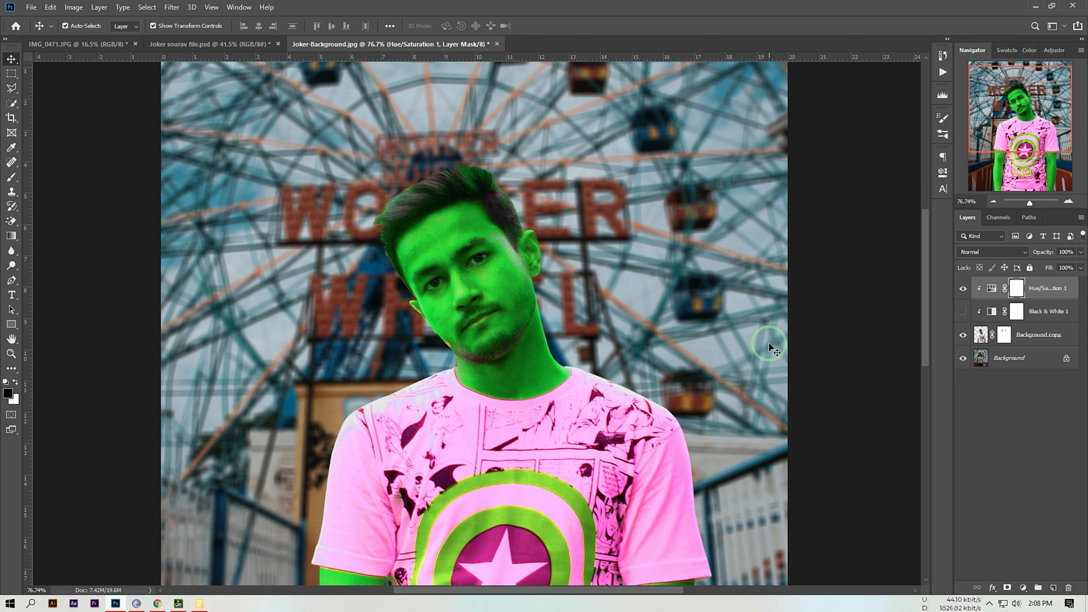
Turn the Hue/Saturation mask black and paint white over the hair with a soft 30 px brush to colour only it green.
key("b")
scroll(441, 188, "up", 5)
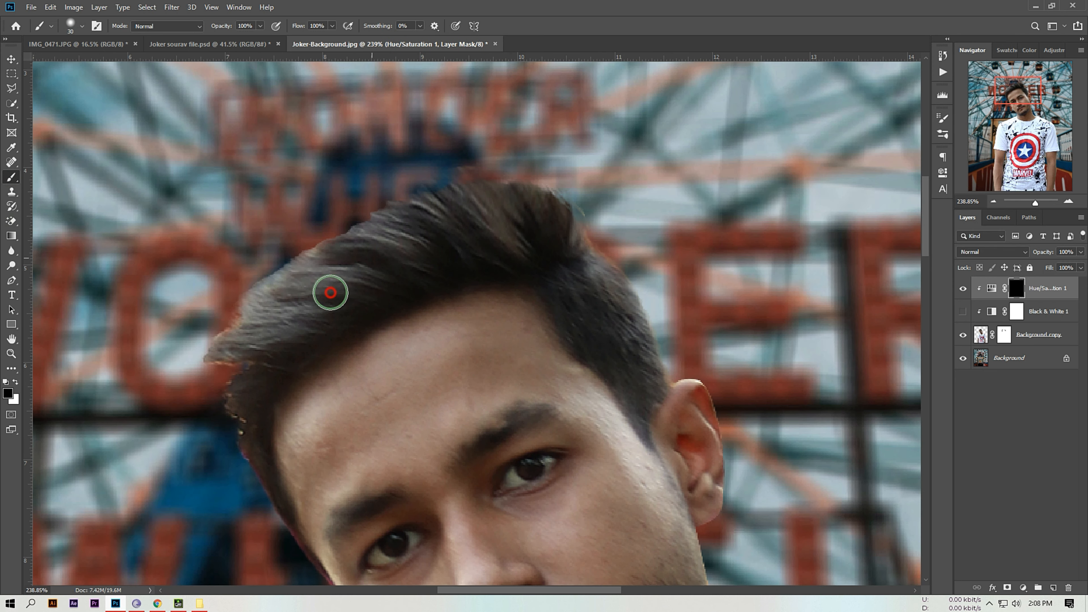
key("x")
mouse_move(223, 349)
left_mouse_down()
mouse_move(289, 277)
mouse_move(443, 227)
left_mouse_up()
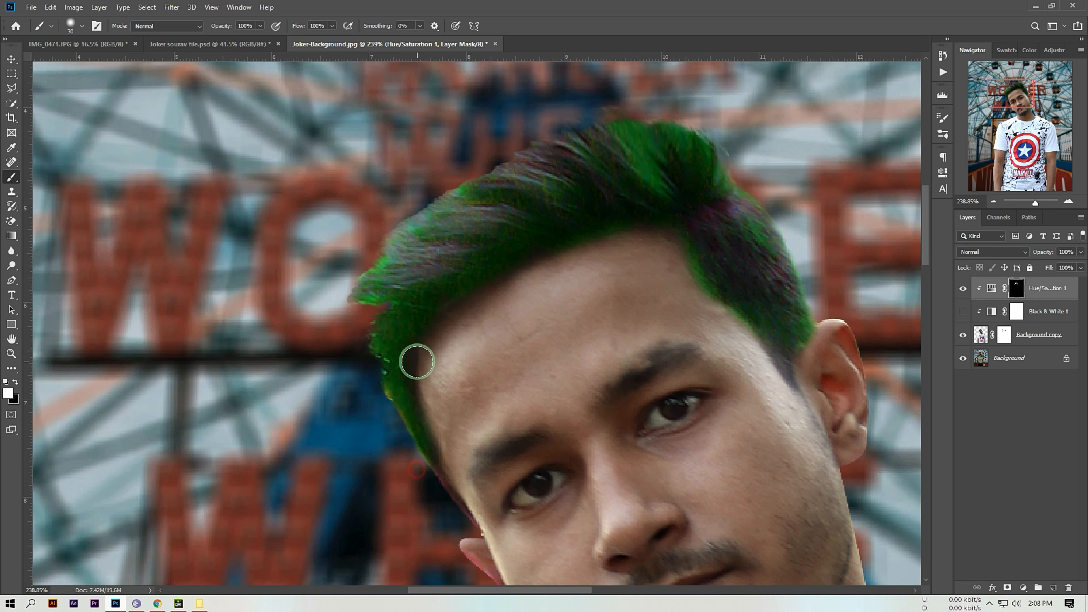
key("ctrl+0")
scroll(450, 232, "up", 3)
key("v")
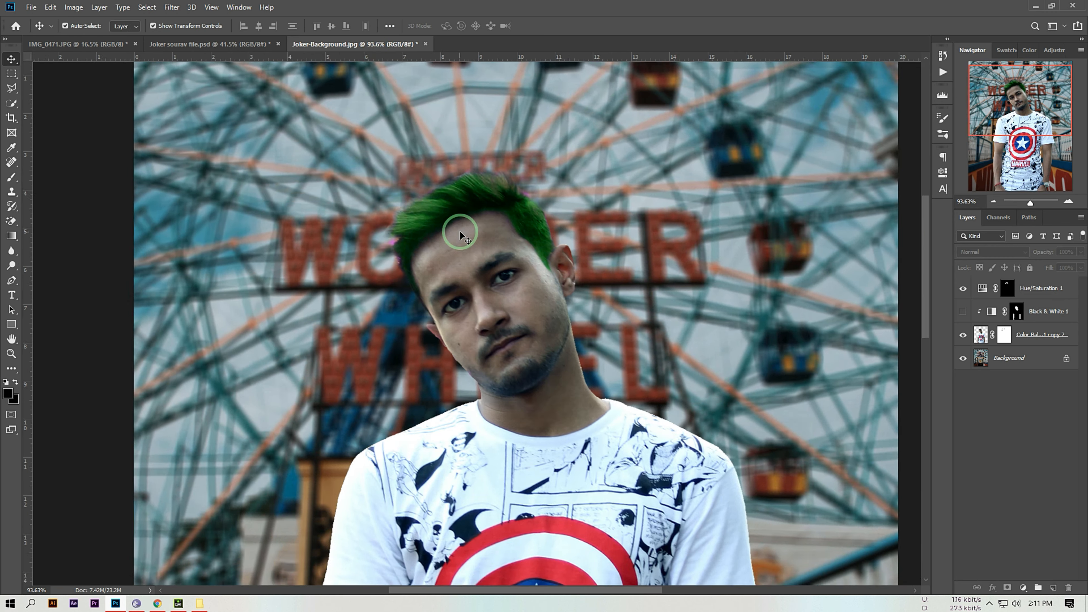
Paint black on the Hue/Saturation 1 mask with a 25 px brush to remove the magenta fringe beside the hair.
scroll(450, 232, "up", 3)
left_click(1008, 288)
key("b")
scroll(389, 217, "up", 1)
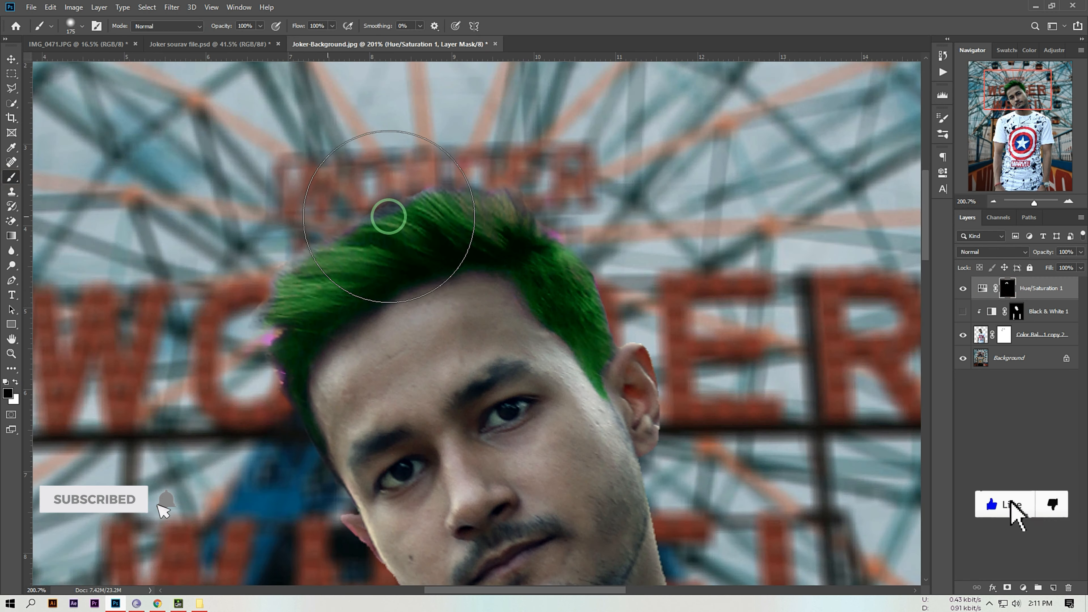
key("bracketleft")
key("bracketleft")
key("bracketleft")
key("bracketleft")
key("bracketleft")
key("bracketleft")
key("bracketleft")
key("bracketleft")
key("bracketleft")
key("bracketleft")
key("bracketleft")
left_click(265, 336)
left_click(268, 387)
left_click(279, 423)
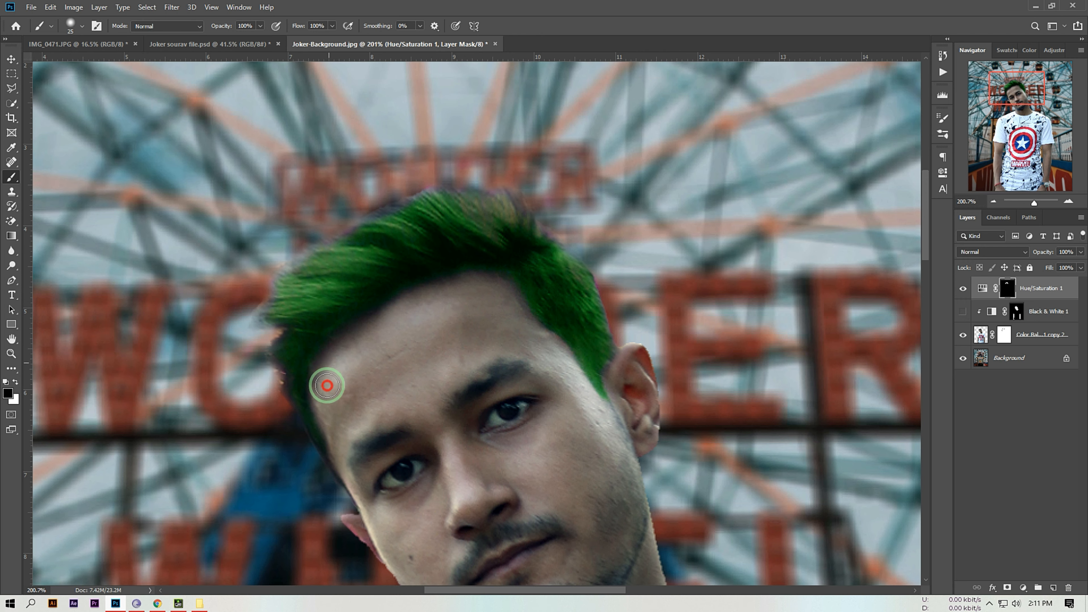
left_click(11, 58)
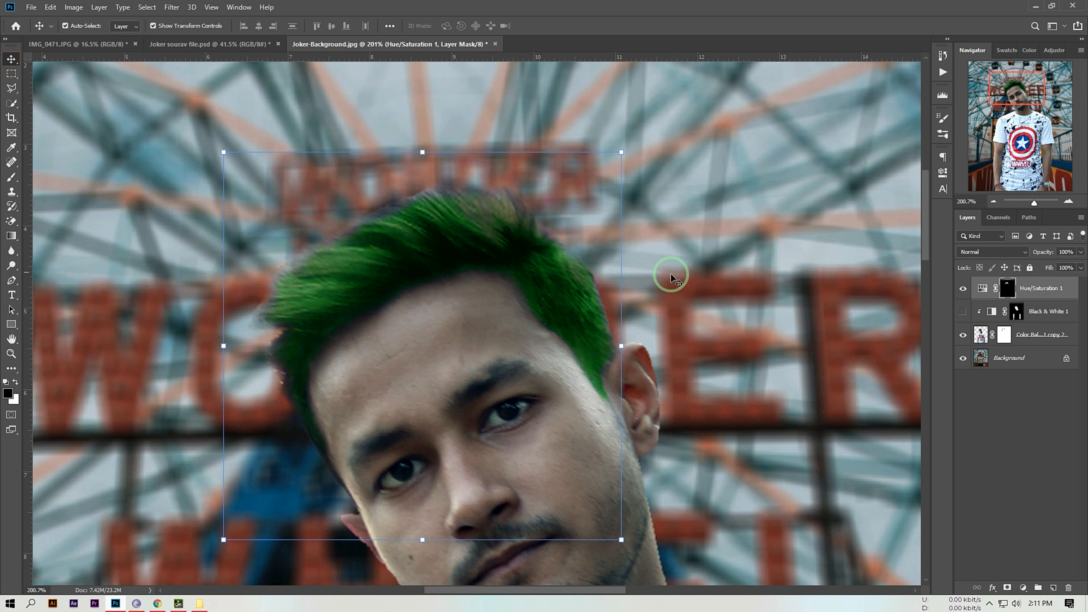
Show the Black & White 1 layer, fill its mask with black, and make the mask active.
scroll(791, 312, "down", 1)
left_click(1029, 422)
scroll(559, 304, "down", 5)
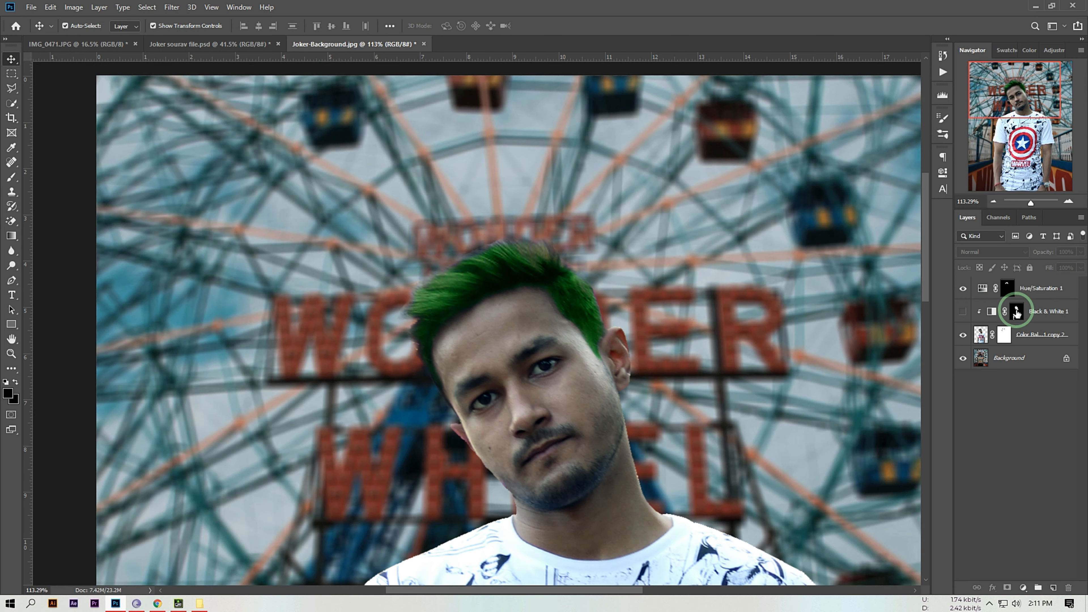
left_click(1017, 311)
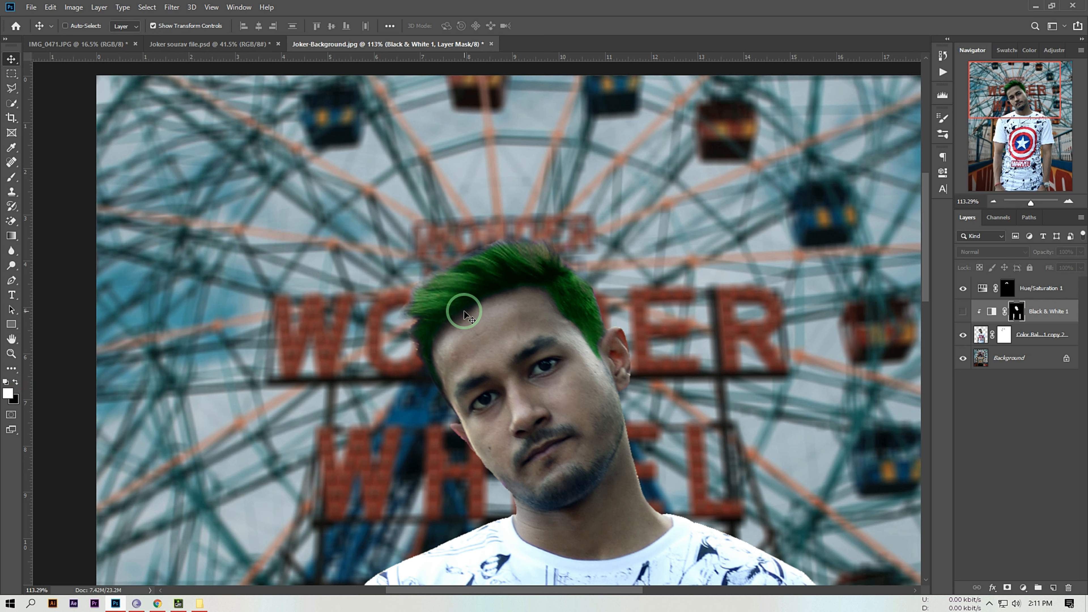
left_click(961, 314)
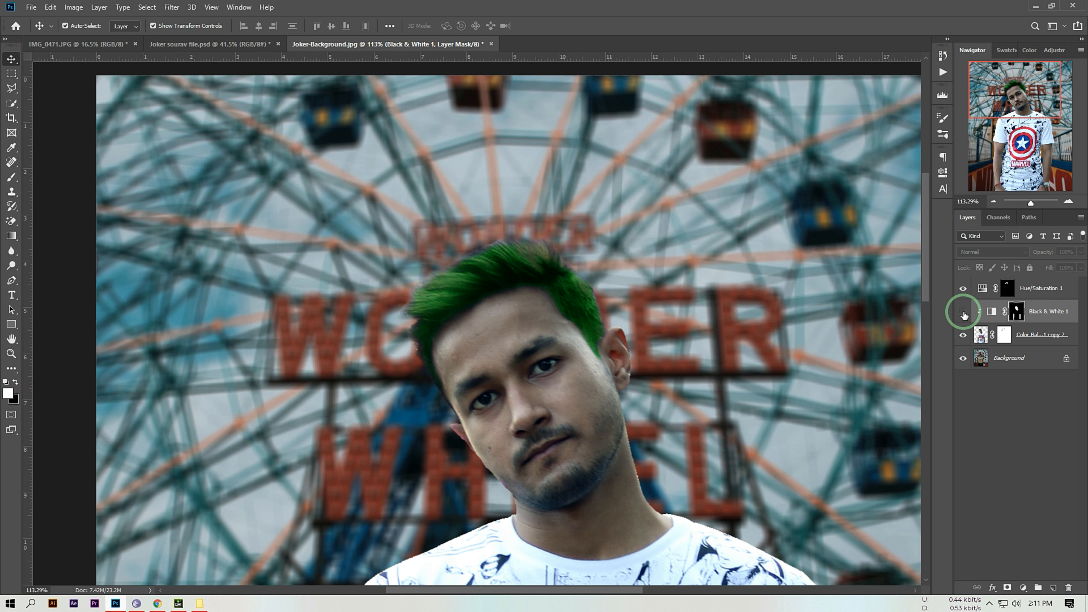
left_click(1037, 467)
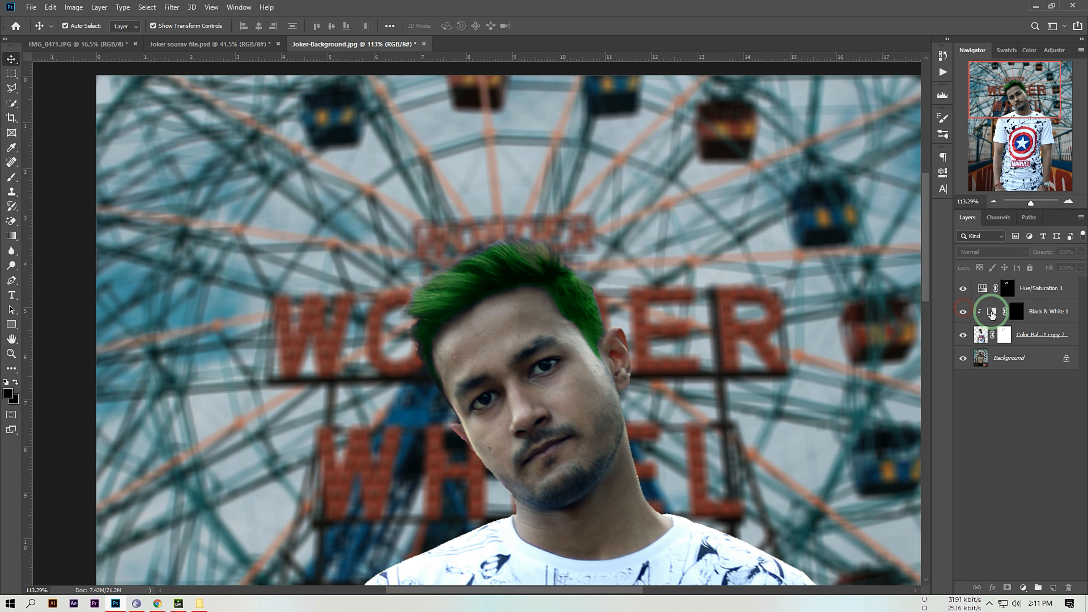
left_click(1015, 313)
Paint white on the Black & White 1 mask over the forehead, eyes, nose and ears, using a 10 px brush for the edges.
scroll(599, 422, "up", 5)
mouse_move(522, 366)
left_mouse_down()
mouse_move(503, 308)
mouse_move(454, 332)
left_mouse_up()
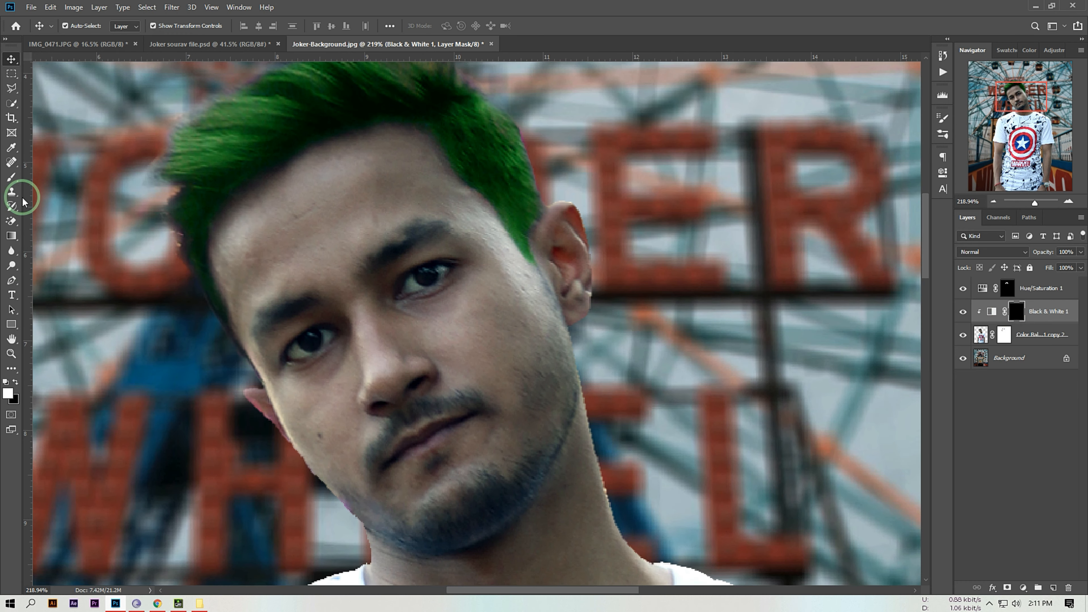
left_click(12, 179)
key("bracketright")
key("bracketright")
key("bracketright")
mouse_move(333, 223)
left_mouse_down()
mouse_move(360, 191)
mouse_move(334, 214)
mouse_move(339, 173)
mouse_move(386, 148)
mouse_move(408, 154)
mouse_move(326, 166)
mouse_move(242, 223)
mouse_move(233, 258)
mouse_move(275, 331)
mouse_move(291, 280)
mouse_move(373, 229)
mouse_move(413, 164)
mouse_move(436, 202)
mouse_move(422, 187)
mouse_move(422, 178)
mouse_move(468, 224)
mouse_move(437, 218)
mouse_move(330, 292)
mouse_move(479, 236)
mouse_move(524, 301)
mouse_move(508, 267)
mouse_move(431, 257)
mouse_move(339, 302)
mouse_move(252, 308)
mouse_move(301, 418)
mouse_move(314, 349)
mouse_move(382, 359)
left_mouse_up()
key("bracketleft")
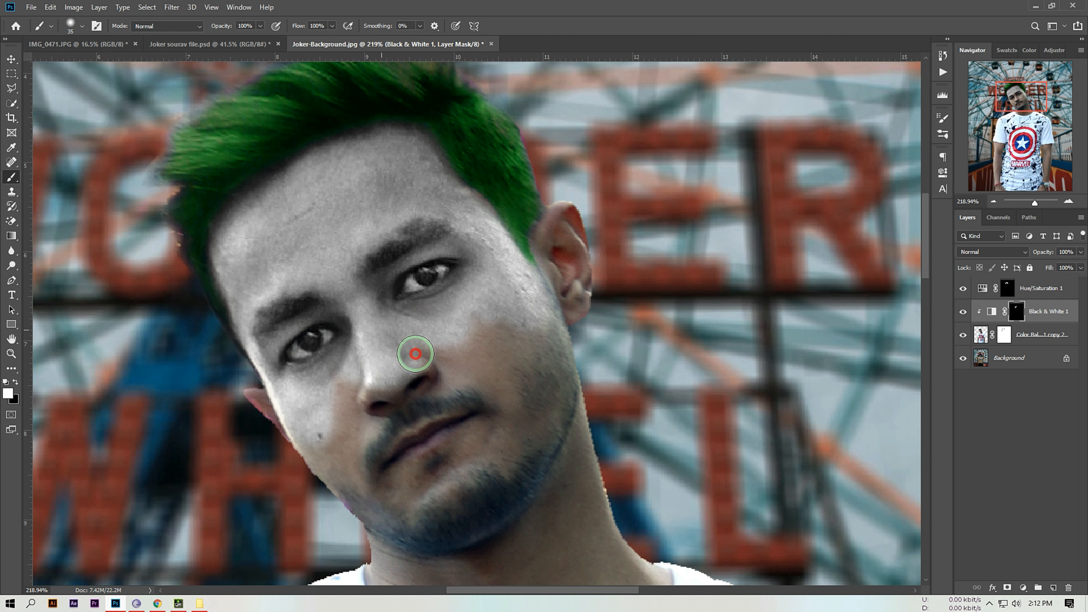
key("bracketleft")
scroll(273, 391, "up", 3)
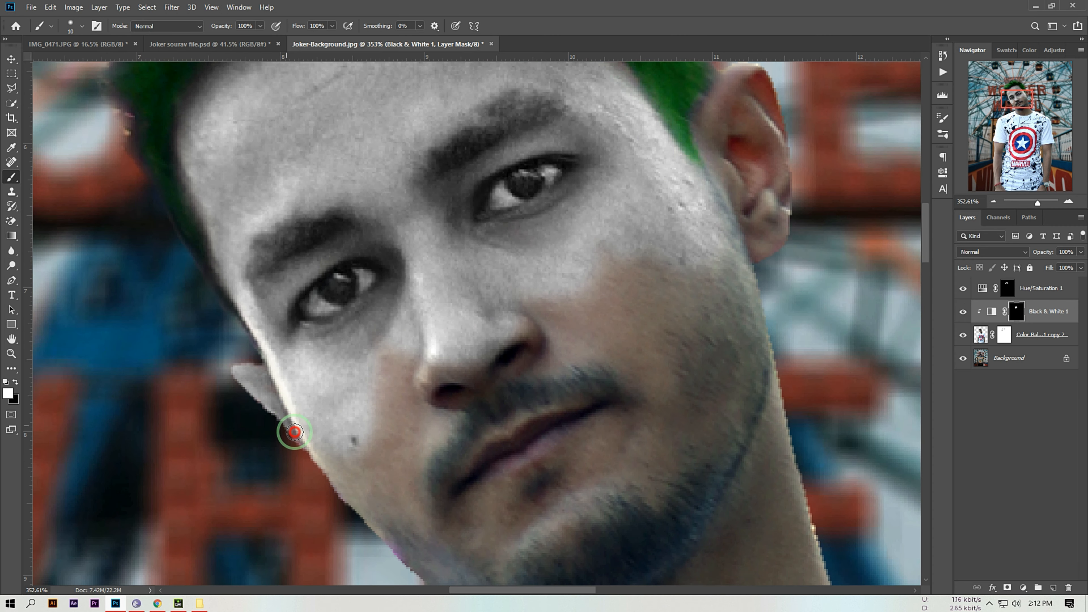
left_click_drag(291, 430, 313, 450)
Paint the mask white over the mouth, beard and neck with a soft 30 px brush, and clean the collar edge with black.
scroll(383, 274, "down", 6)
key("bracketright")
key("bracketright")
key("bracketright")
key("bracketright")
mouse_move(439, 283)
left_mouse_down()
mouse_move(463, 287)
mouse_move(355, 361)
mouse_move(419, 431)
mouse_move(451, 324)
mouse_move(461, 369)
mouse_move(583, 275)
mouse_move(584, 196)
mouse_move(600, 257)
mouse_move(544, 359)
mouse_move(494, 177)
mouse_move(370, 260)
left_mouse_up()
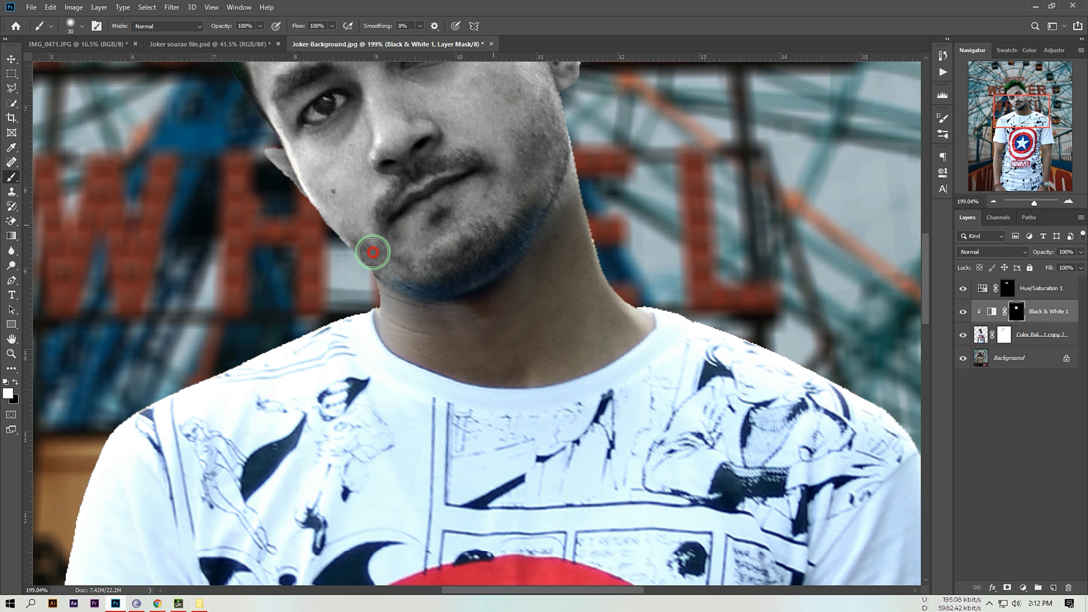
mouse_move(387, 312)
left_mouse_down()
mouse_move(437, 365)
mouse_move(555, 372)
mouse_move(646, 326)
mouse_move(503, 357)
mouse_move(588, 219)
mouse_move(445, 294)
mouse_move(439, 326)
mouse_move(529, 371)
left_mouse_up()
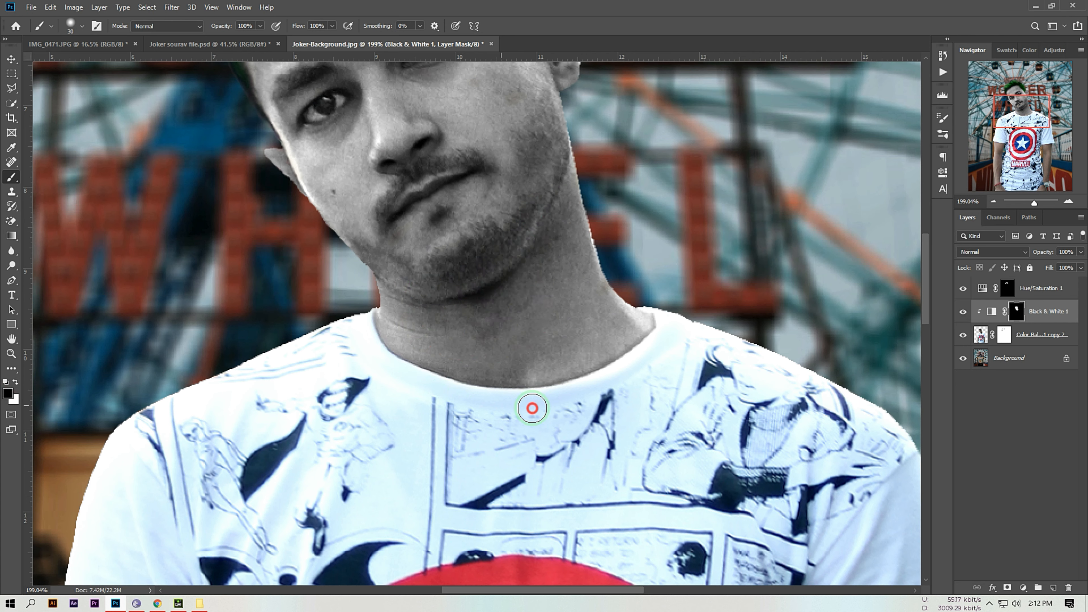
mouse_move(661, 343)
left_mouse_down()
mouse_move(598, 387)
mouse_move(541, 397)
left_mouse_up()
scroll(402, 268, "down", 6)
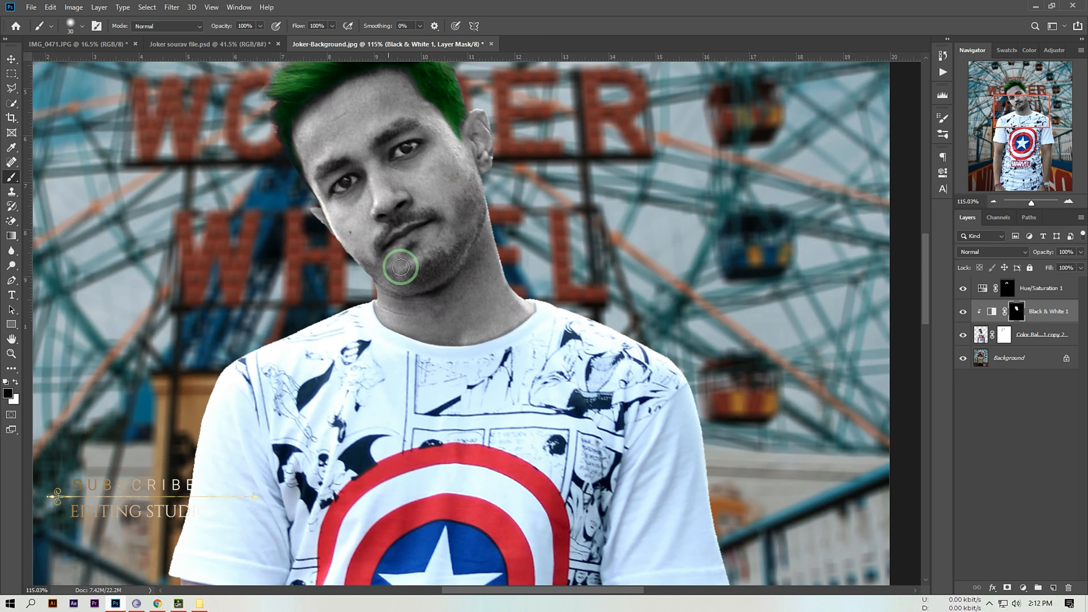
scroll(346, 446, "up", 4)
Load the man's outline as a selection and paint the mask white over the arm and hand with the red bracelet.
left_click_drag(347, 446, 518, 177)
scroll(378, 283, "up", 2)
left_click_drag(378, 283, 325, 203)
scroll(319, 177, "down", 1)
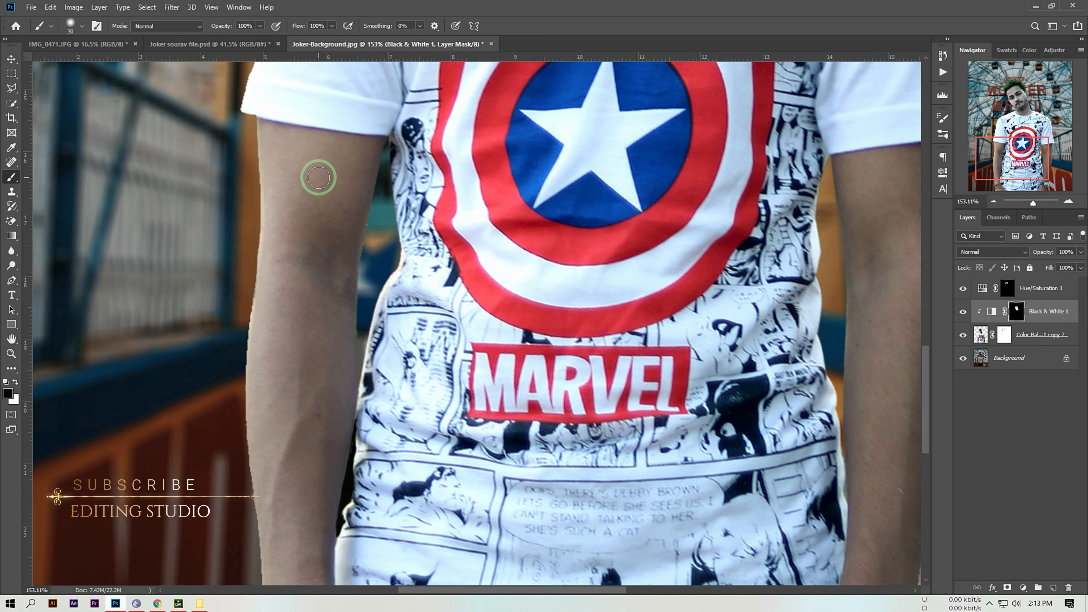
left_click(1024, 318, "ctrl")
left_click(15, 381)
mouse_move(257, 128)
left_mouse_down()
mouse_move(280, 146)
mouse_move(372, 153)
mouse_move(284, 222)
mouse_move(277, 245)
mouse_move(308, 279)
mouse_move(327, 329)
mouse_move(315, 143)
mouse_move(326, 163)
mouse_move(320, 243)
mouse_move(255, 256)
left_mouse_up()
mouse_move(258, 362)
left_mouse_down()
mouse_move(299, 370)
mouse_move(284, 404)
mouse_move(262, 392)
mouse_move(304, 400)
mouse_move(230, 437)
left_mouse_up()
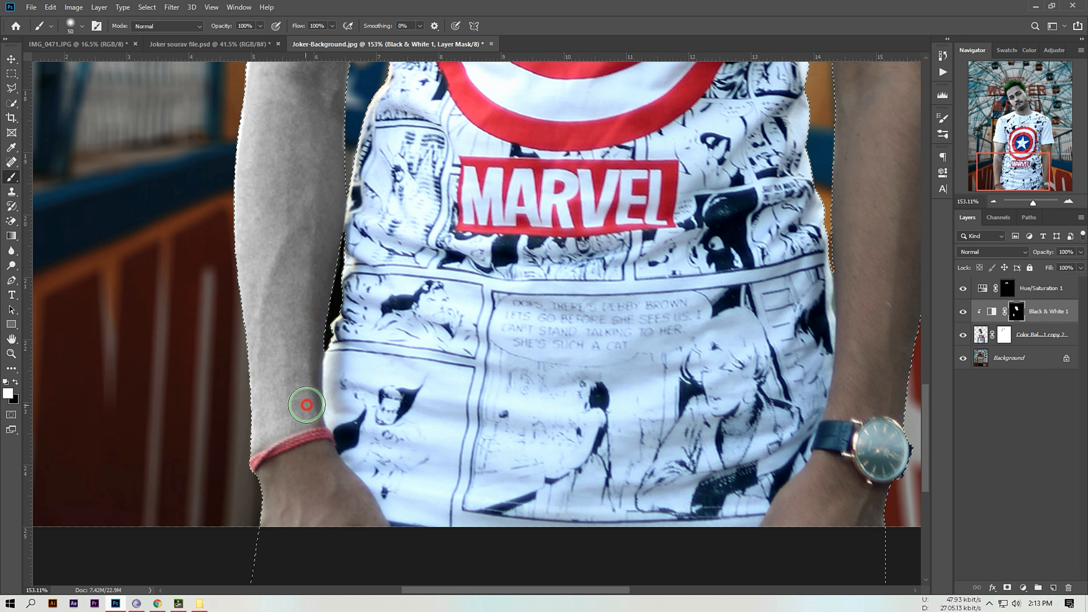
scroll(307, 404, "down", 8)
mouse_move(298, 123)
left_mouse_down()
mouse_move(330, 172)
mouse_move(282, 187)
left_mouse_up()
scroll(410, 304, "up", 5)
mouse_move(226, 302)
left_mouse_down()
mouse_move(262, 297)
mouse_move(262, 318)
left_mouse_up()
Paint the Black & White 1 mask white over the hand below the watch with a soft 30 px brush.
left_click_drag(703, 255, 411, 300)
scroll(539, 397, "up", 3)
left_click_drag(445, 383, 361, 308)
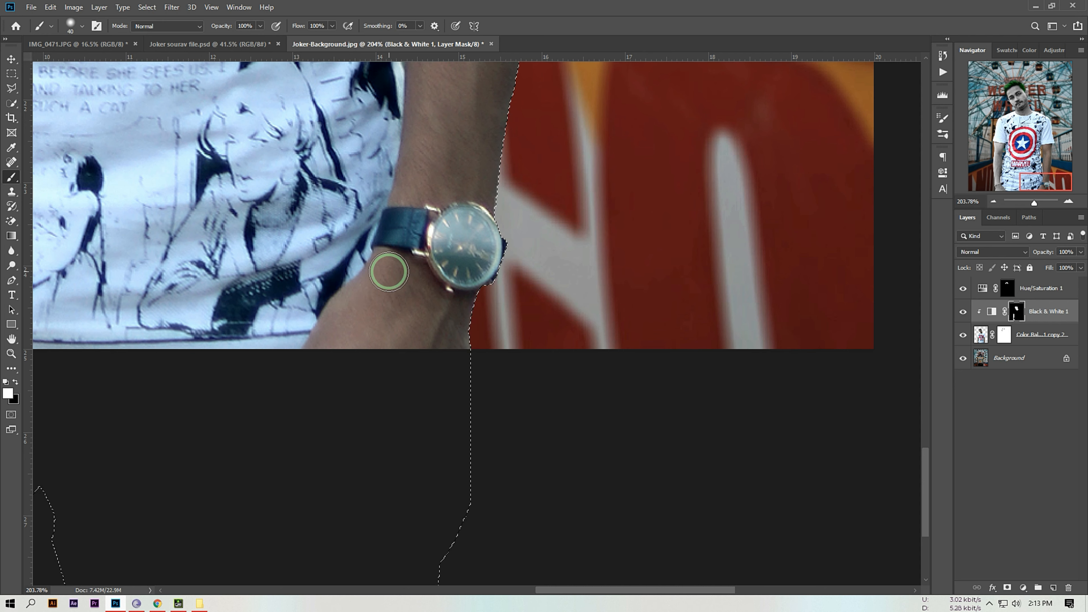
mouse_move(378, 267)
left_mouse_down()
mouse_move(323, 358)
mouse_move(369, 337)
left_mouse_up()
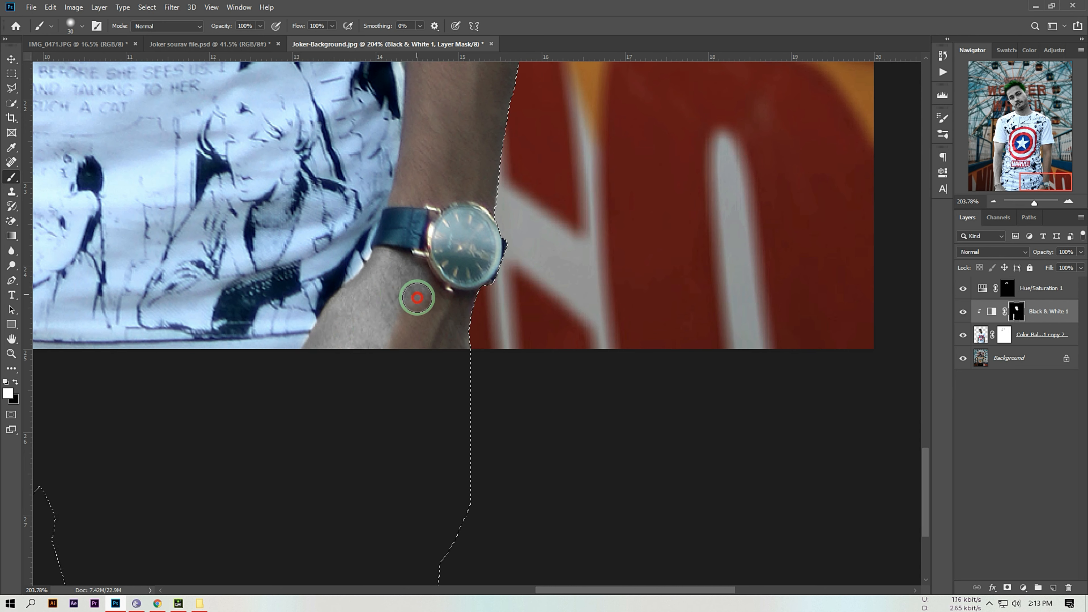
left_click_drag(431, 301, 415, 325)
Paint the mask white over the arm above the watch up to the sleeve, enlarging the brush to 60 px.
left_click_drag(415, 96, 340, 262)
left_click_drag(349, 224, 351, 188)
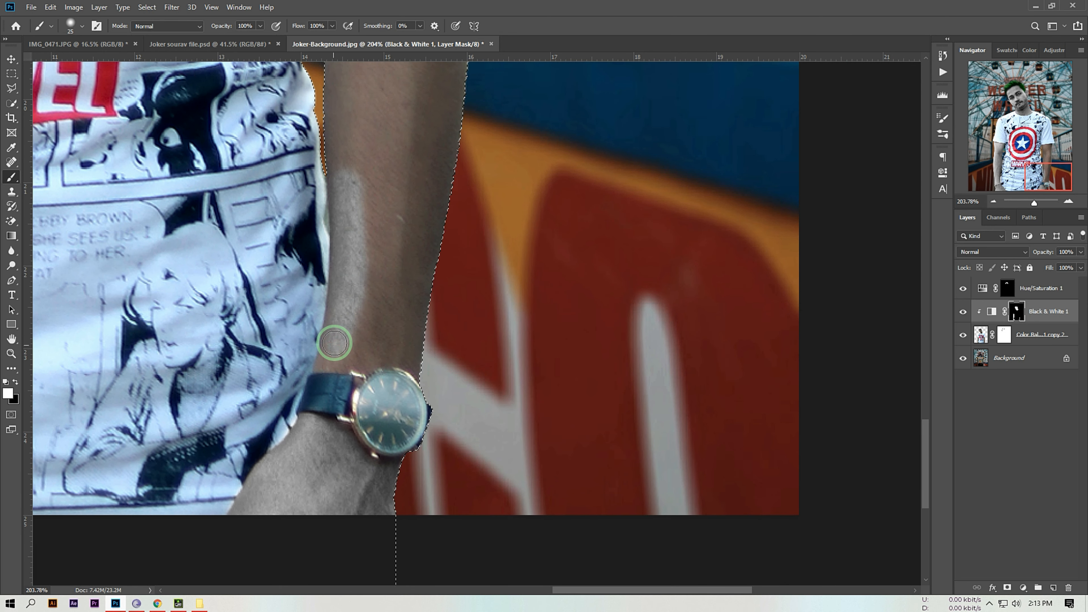
mouse_move(345, 315)
left_mouse_down()
mouse_move(316, 365)
mouse_move(382, 330)
mouse_move(413, 287)
mouse_move(393, 262)
mouse_move(405, 222)
left_mouse_up()
left_click_drag(395, 130, 481, 418)
key("bracketright")
key("bracketright")
key("bracketright")
key("bracketright")
key("bracketright")
key("bracketright")
mouse_move(460, 185)
left_mouse_down()
mouse_move(445, 263)
mouse_move(481, 299)
mouse_move(521, 307)
mouse_move(524, 486)
mouse_move(463, 407)
mouse_move(439, 448)
mouse_move(422, 336)
left_mouse_up()
left_click_drag(454, 239, 444, 406)
mouse_move(434, 434)
left_mouse_down()
mouse_move(423, 353)
mouse_move(560, 297)
mouse_move(485, 263)
mouse_move(403, 252)
mouse_move(558, 240)
mouse_move(534, 232)
mouse_move(460, 242)
mouse_move(441, 269)
left_mouse_up()
scroll(442, 269, "down", 3)
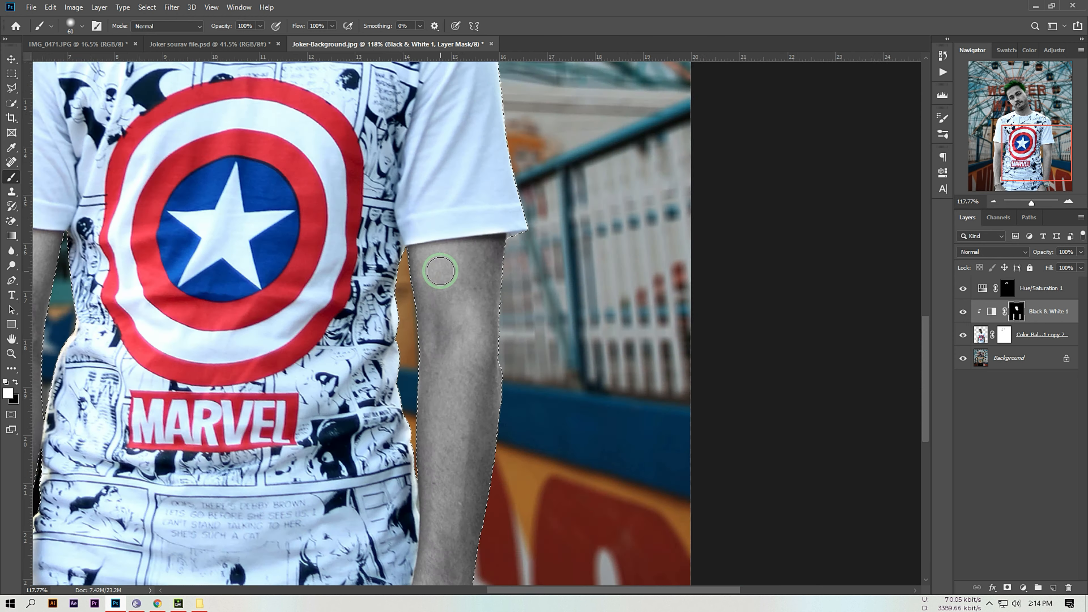
Brighten the skin in Black & White 1 with Yellows, Greens and Cyans at 300, Blues at 21, and Reds raised above 121.
scroll(441, 271, "down", 4)
left_click(10, 59)
scroll(473, 234, "up", 2)
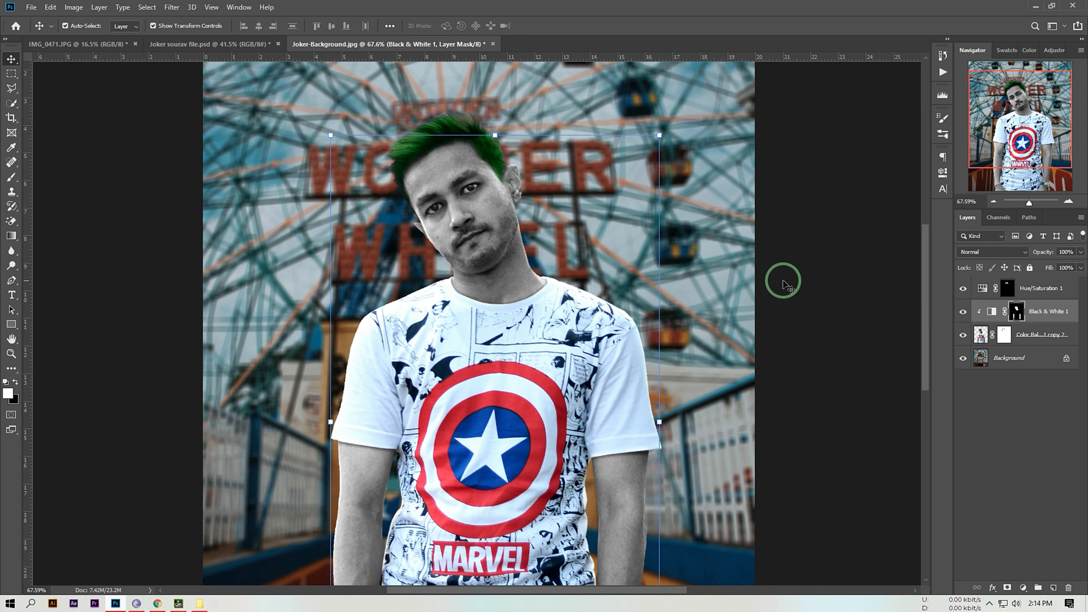
double_click(992, 314)
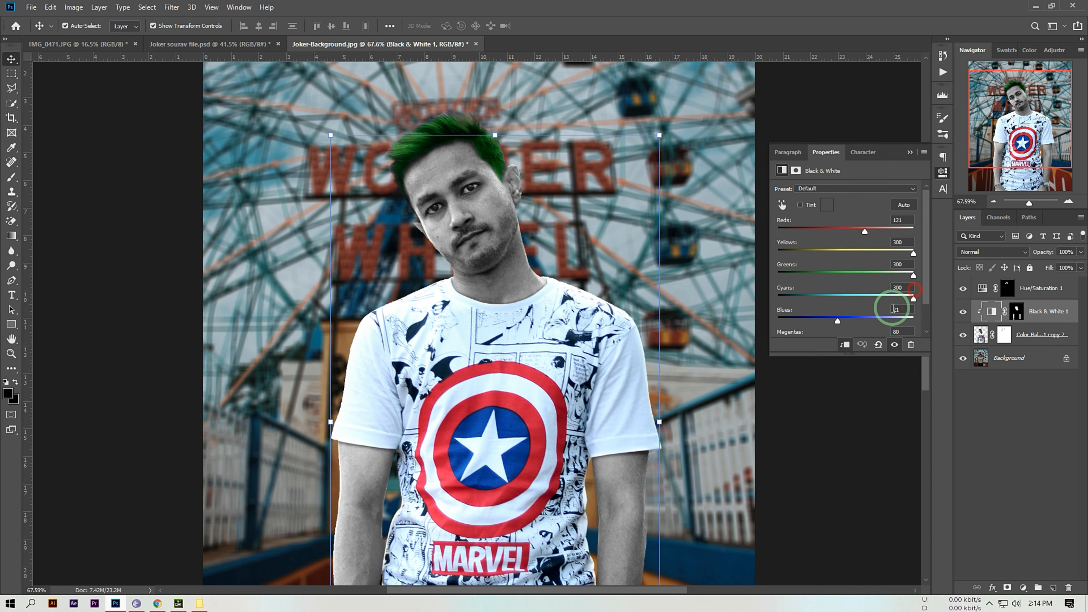
left_click_drag(865, 234, 898, 240)
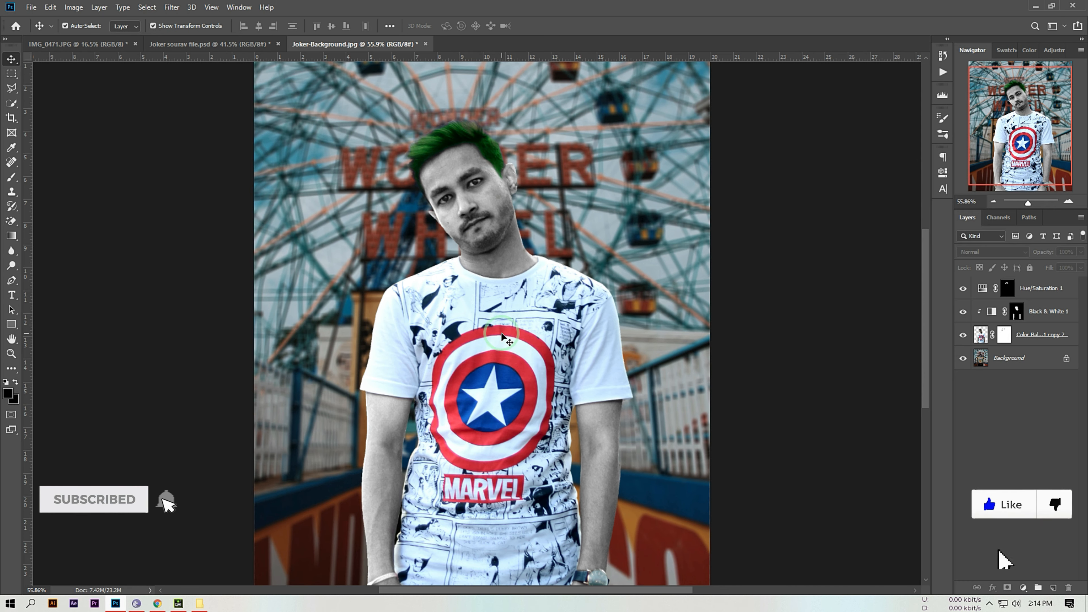
scroll(514, 309, "down", 2)
scroll(482, 251, "up", 10)
left_click_drag(478, 204, 480, 177)
scroll(480, 177, "down", 6)
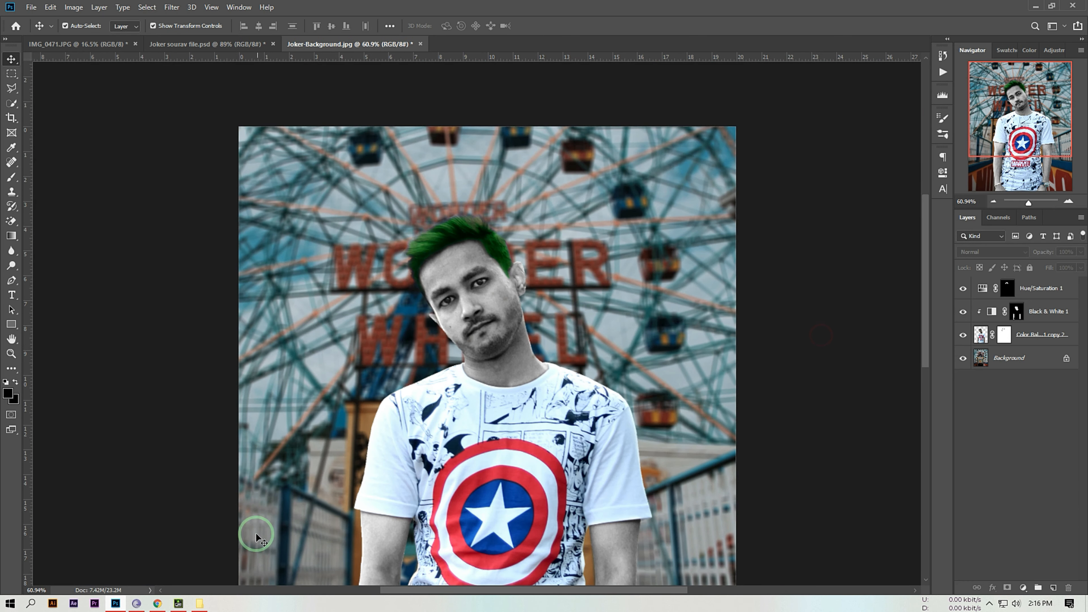
Place joker-lips-png, nose-makeup-png and picsart-joker-face-png-transparent from the reflections folder into the composition.
left_click(200, 604)
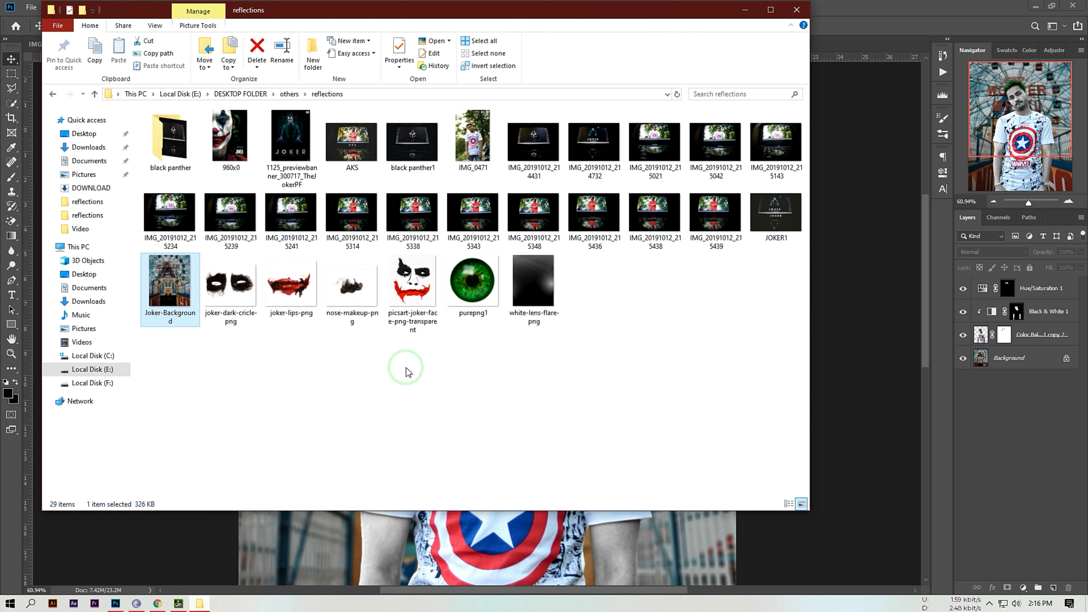
left_click(425, 306)
left_click(292, 285, "shift")
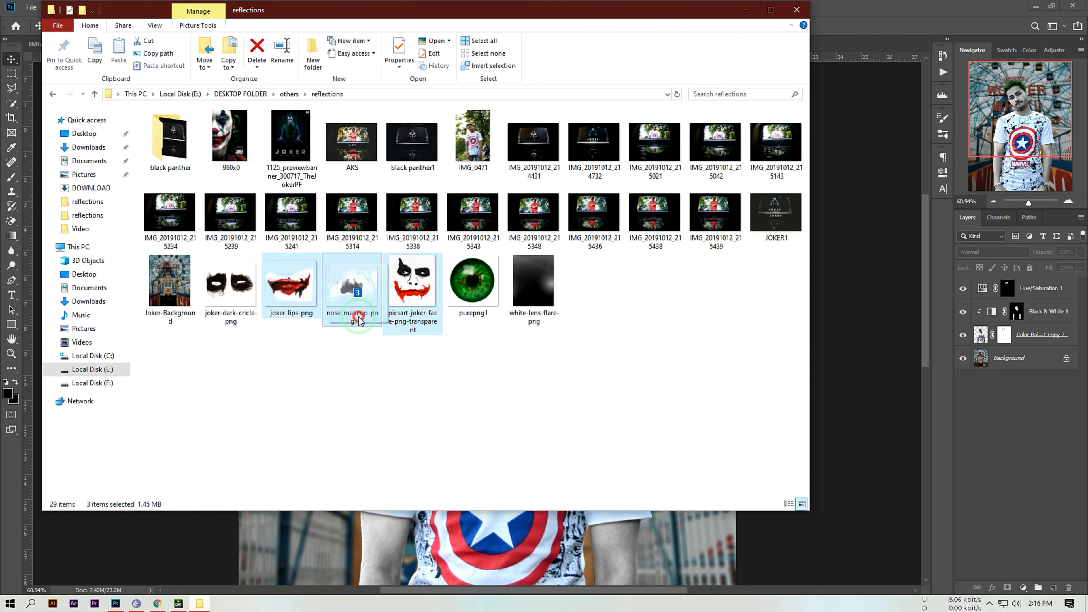
left_click_drag(351, 287, 577, 550)
left_click(433, 27)
left_click(433, 26)
left_click(433, 27)
Hide the lips and nose makeup layers, rasterize the picsart-joker-face layer, and erase its white background with the Magic Eraser.
left_click(963, 289)
left_click(962, 335)
left_click(1024, 311)
right_click(1024, 311)
left_click(936, 538)
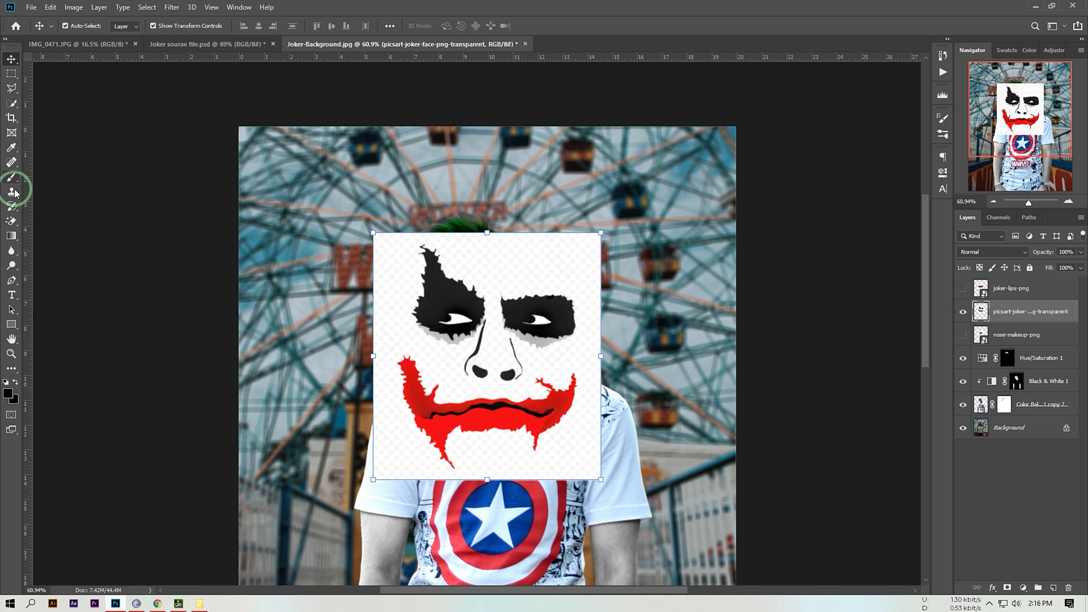
left_click(12, 222)
left_click(499, 269)
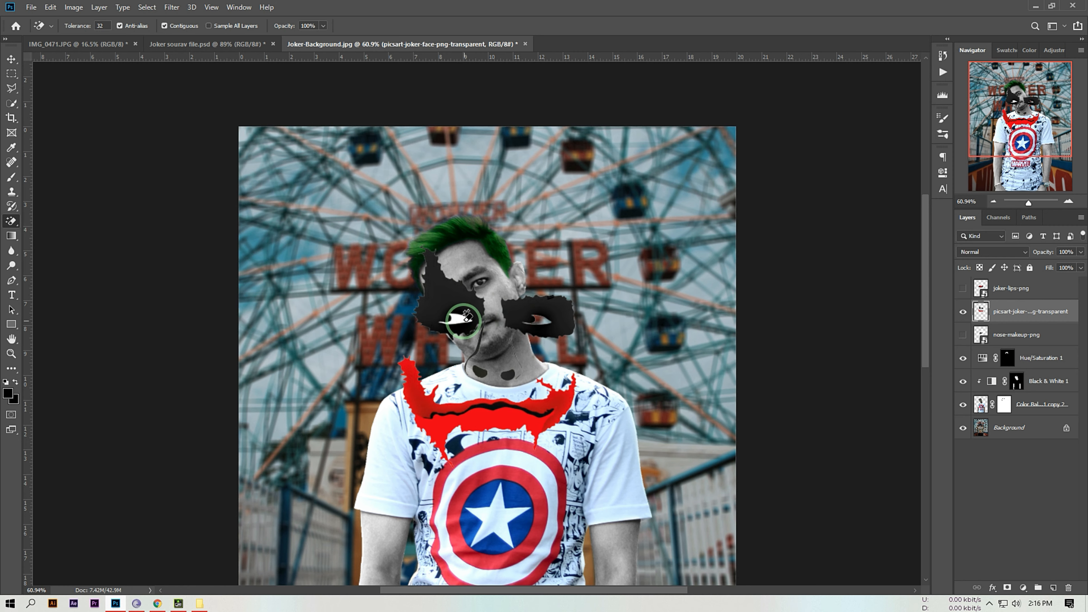
scroll(453, 322, "up", 8)
scroll(469, 319, "down", 7)
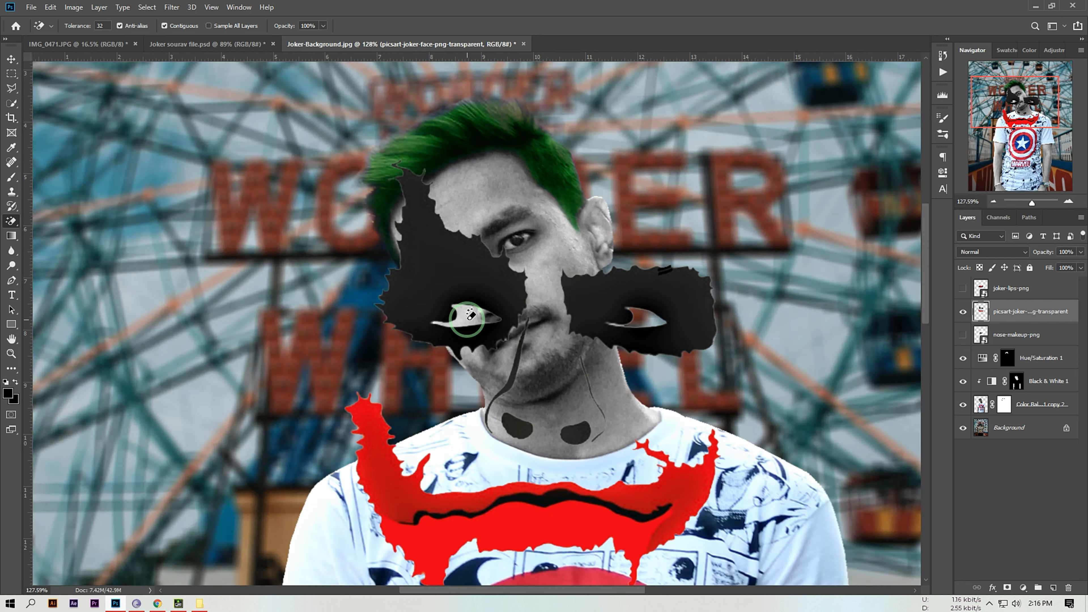
left_click(11, 59)
left_click(92, 139)
Lasso the rectangular eye patch, cut and paste it onto its own layer, and move it beside the head.
left_click(12, 88)
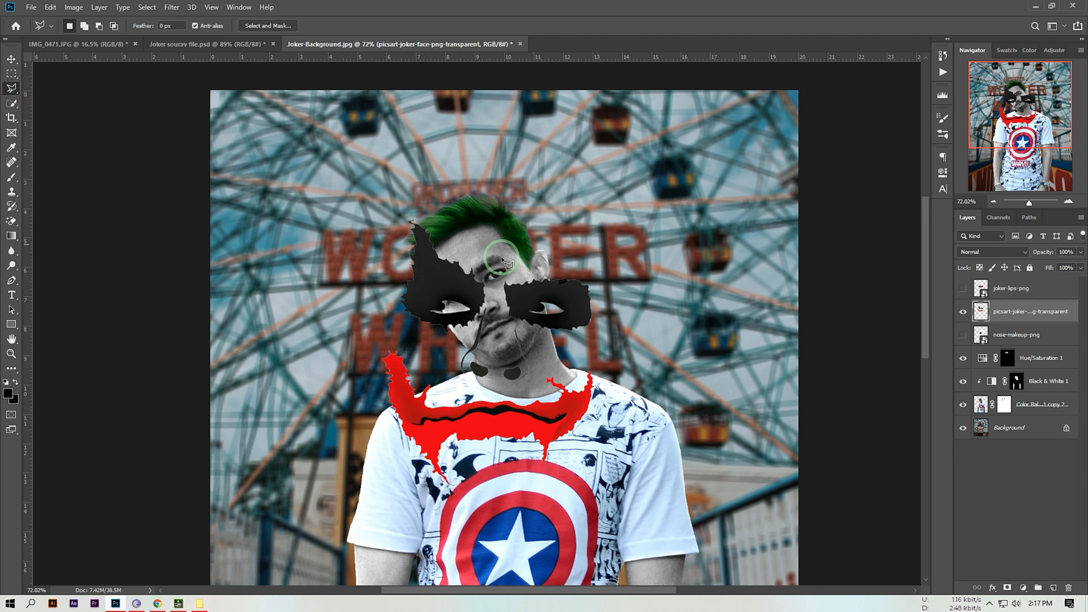
scroll(484, 265, "up", 3)
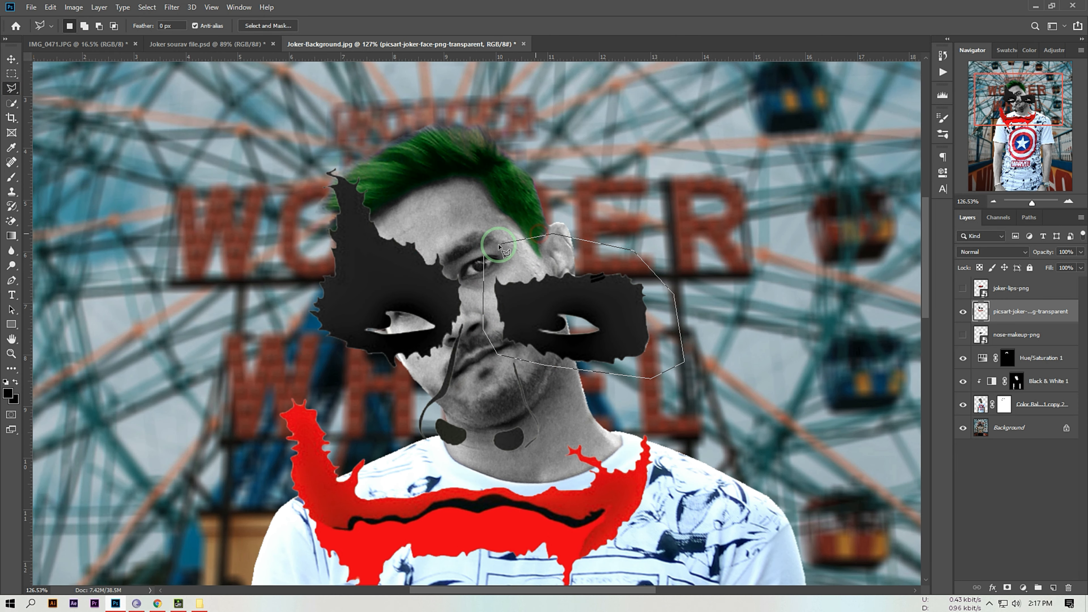
left_click(484, 257)
key("ctrl+x")
key("ctrl+v")
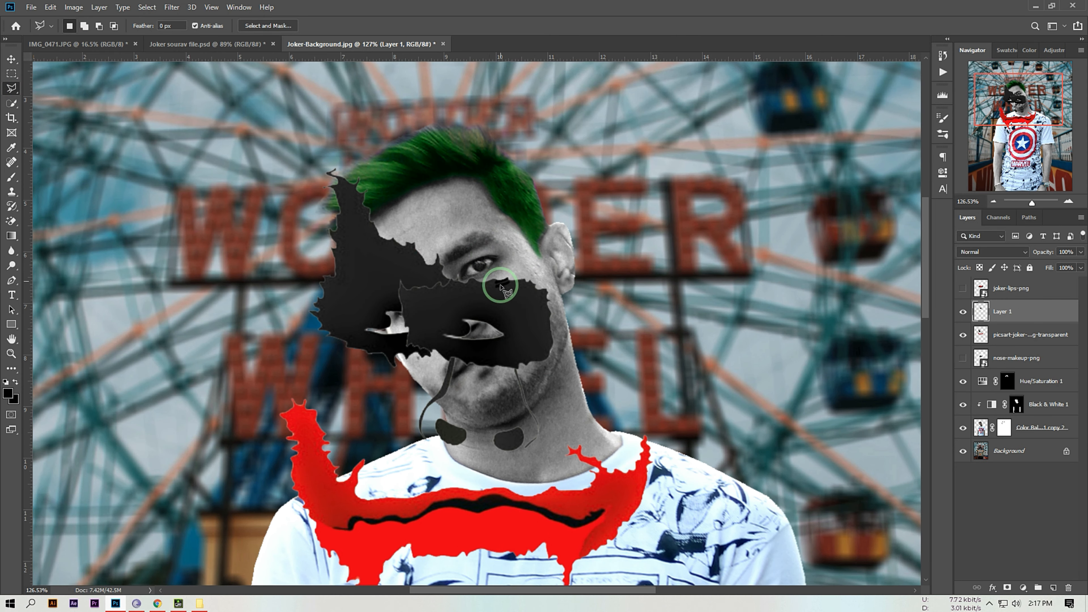
left_click(11, 59)
left_click_drag(441, 310, 647, 242)
Lasso the other, spiked eye patch on the picsart-joker-face layer, cut and paste it onto its own layer, and move it up.
left_click(12, 89)
left_click(1013, 334)
left_click(325, 155)
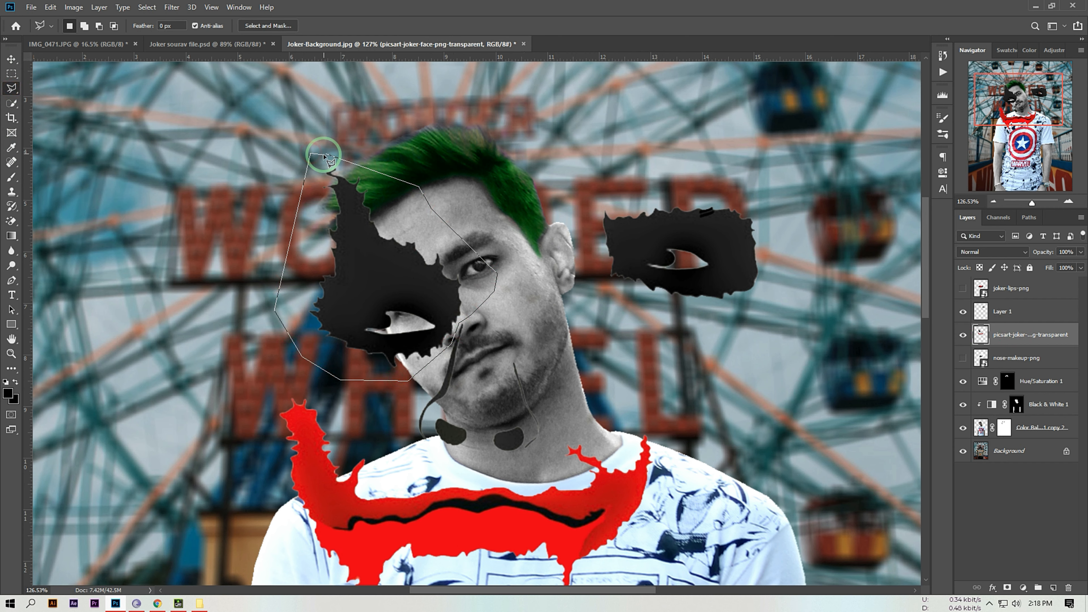
key("ctrl+x")
key("ctrl+v")
left_click(11, 59)
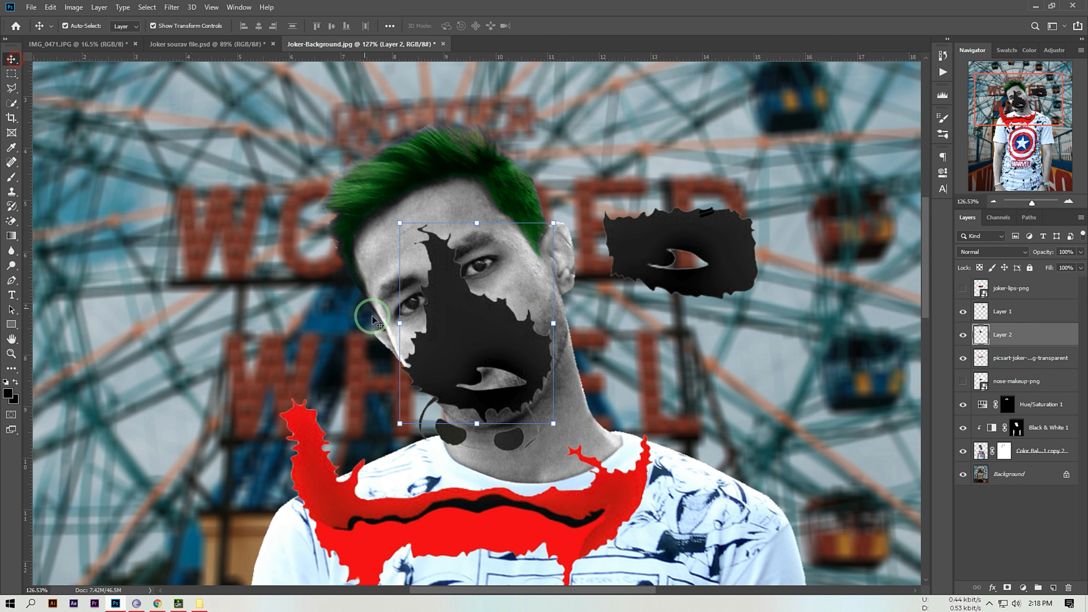
left_click_drag(477, 331, 454, 197)
left_click_drag(404, 416, 357, 392)
Cut the red mouth from the picsart-joker-face layer, paste it onto its own layer, and reposition it.
left_click(963, 358)
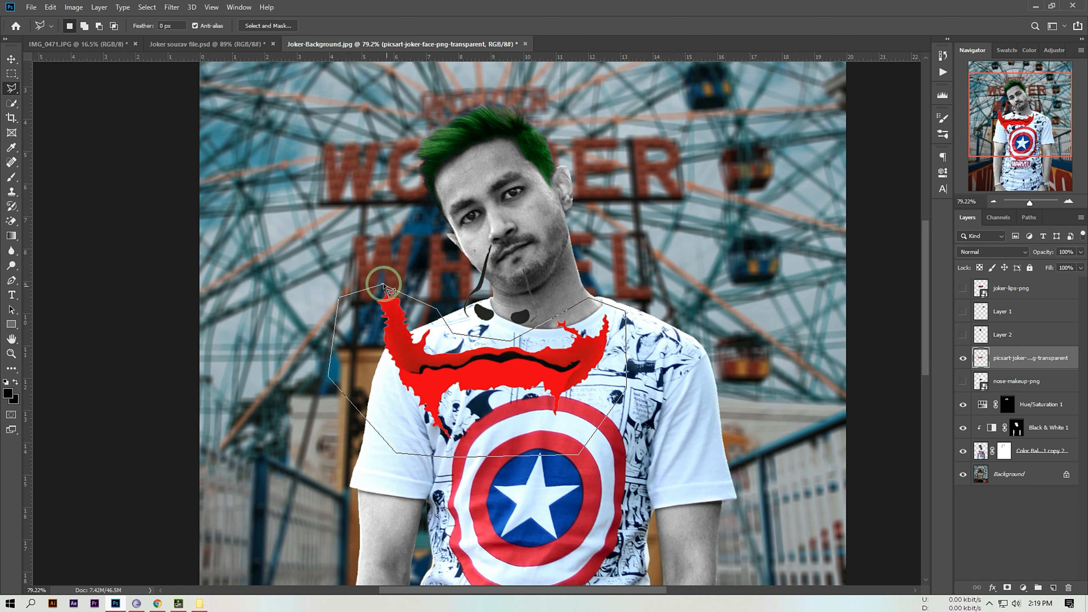
left_click(385, 285)
key("ctrl+x")
key("ctrl+v")
left_click(512, 341)
left_click(11, 59)
left_click(535, 320)
mouse_move(527, 346)
left_mouse_down()
mouse_move(351, 402)
mouse_move(550, 296)
left_mouse_up()
Delete the leftover picsart-joker-face layer.
left_click(1004, 359)
left_click(1004, 336)
left_click(1008, 381)
key("Delete")
Show both eye patch layers, reposition the patches, and hide the two layers again.
left_click(963, 335)
left_click(963, 312)
left_click_drag(518, 171, 481, 234)
left_click_drag(643, 193, 564, 203)
left_click_drag(963, 312, 963, 335)
Move the red mouth aside, reorder joker-lips-png below Layer 3, and toggle the makeup layers' visibility to bring up the lips.
left_click_drag(596, 299, 445, 314)
left_click_drag(1027, 287, 1022, 322)
left_click(963, 357)
left_click(964, 358)
left_click(964, 382)
scroll(550, 292, "up", 3)
left_click(963, 358)
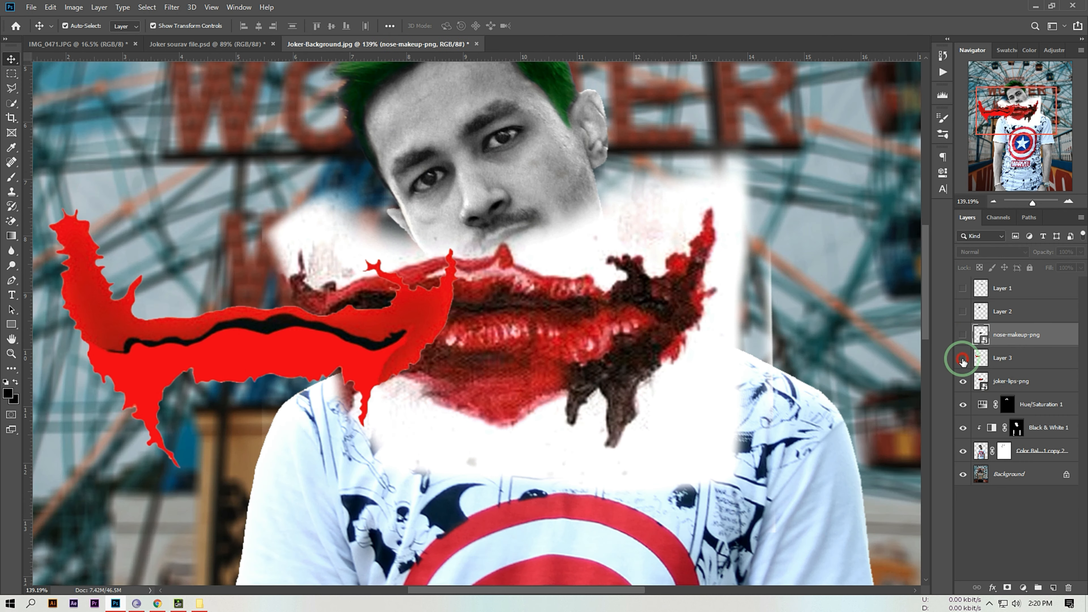
Shrink and rotate joker-lips-png onto the man's mouth and set its blend mode to Multiply.
left_click(1016, 389)
left_click_drag(262, 80, 638, 406)
left_click_drag(694, 465, 498, 244)
left_click_drag(595, 173, 552, 148)
left_click(433, 26)
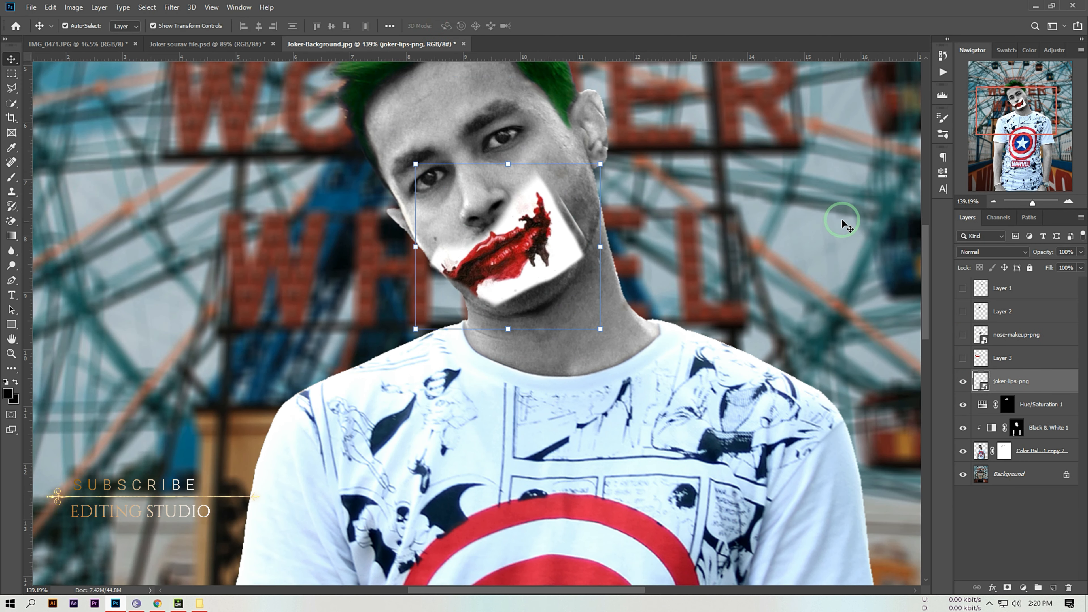
left_click(992, 251)
left_click(982, 280)
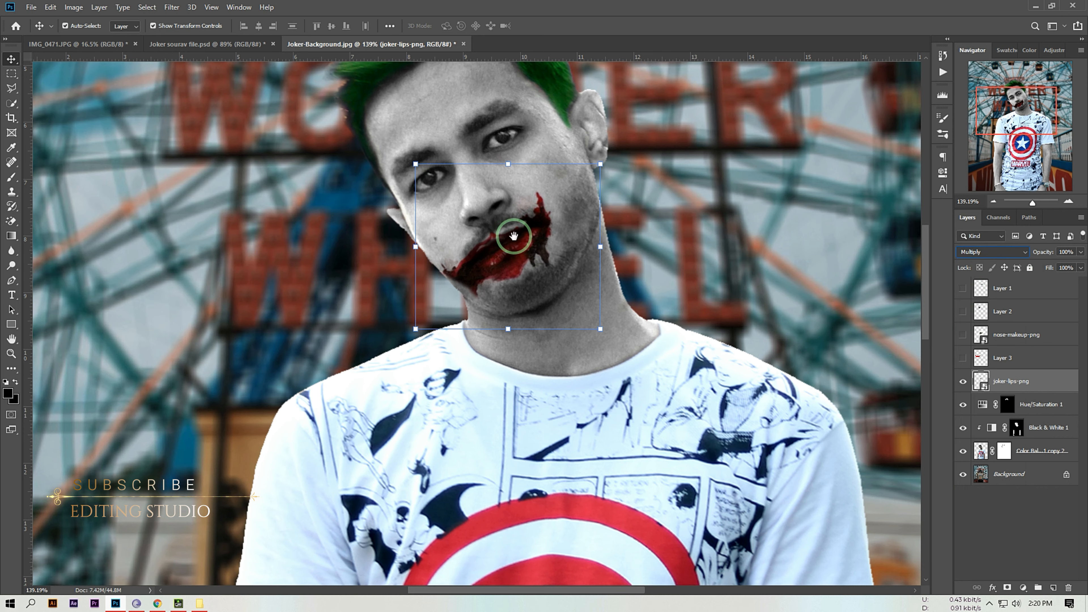
Refine the scale, tilt and position of joker-lips-png to match the line of the man's mouth.
scroll(514, 236, "up", 7)
left_click_drag(702, 88, 743, 155)
left_click_drag(592, 279, 608, 327)
left_click_drag(756, 380, 774, 324)
left_click_drag(571, 318, 539, 270)
left_click_drag(724, 284, 756, 296)
left_click_drag(512, 246, 517, 245)
key("Return")
Transform joker-lips-png once more, adjusting its width and angle to fit the lips, and deselect it.
scroll(616, 249, "down", 11)
scroll(588, 242, "up", 7)
key("ctrl+t")
mouse_move(727, 359)
left_mouse_down()
mouse_move(713, 368)
mouse_move(723, 361)
left_mouse_up()
left_click_drag(744, 273, 713, 265)
left_click_drag(591, 250, 607, 253)
left_click_drag(728, 268, 703, 263)
left_click_drag(625, 256, 632, 258)
scroll(656, 297, "down", 10)
key("Return")
scroll(235, 278, "up", 5)
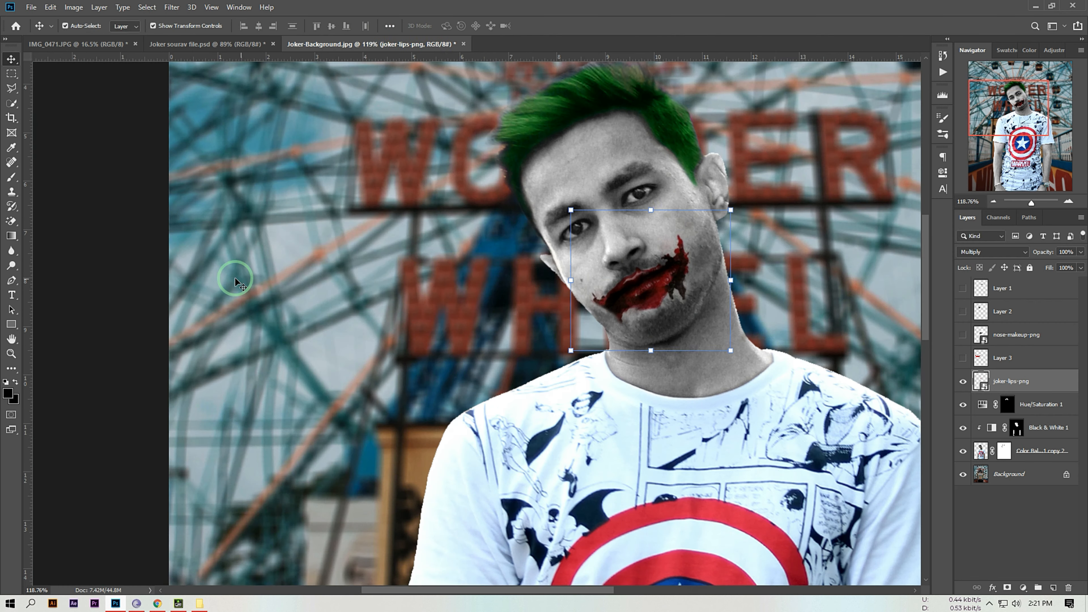
left_click(235, 278)
Show the red mouth on Layer 3 and change its blend mode to Linear Burn.
scroll(685, 285, "up", 2)
scroll(617, 302, "down", 3)
left_click(963, 358)
left_click(1003, 358)
left_click(989, 252)
left_click(981, 297)
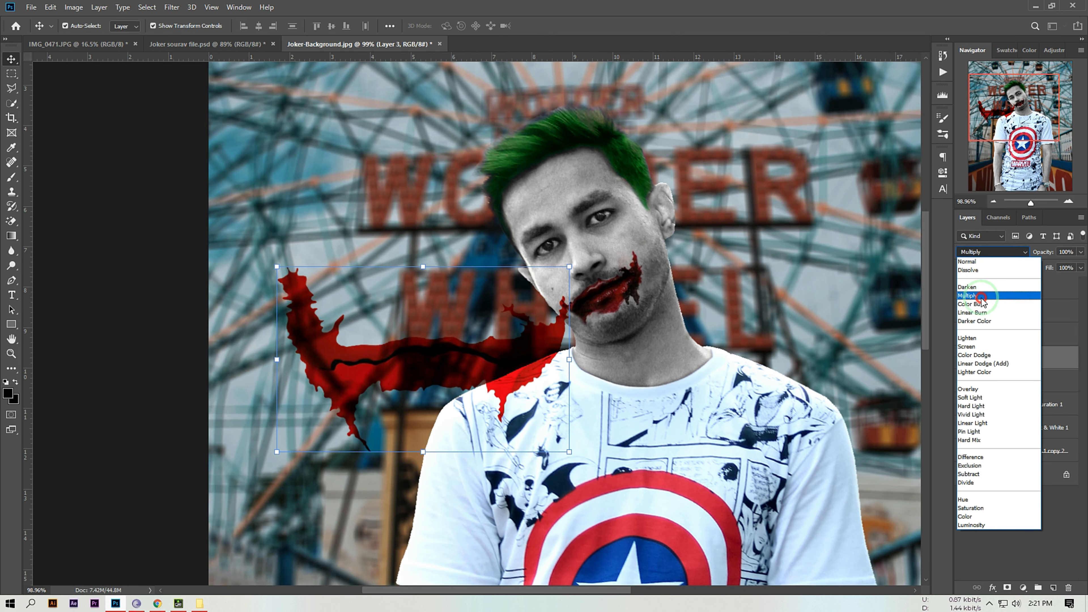
left_click(572, 266)
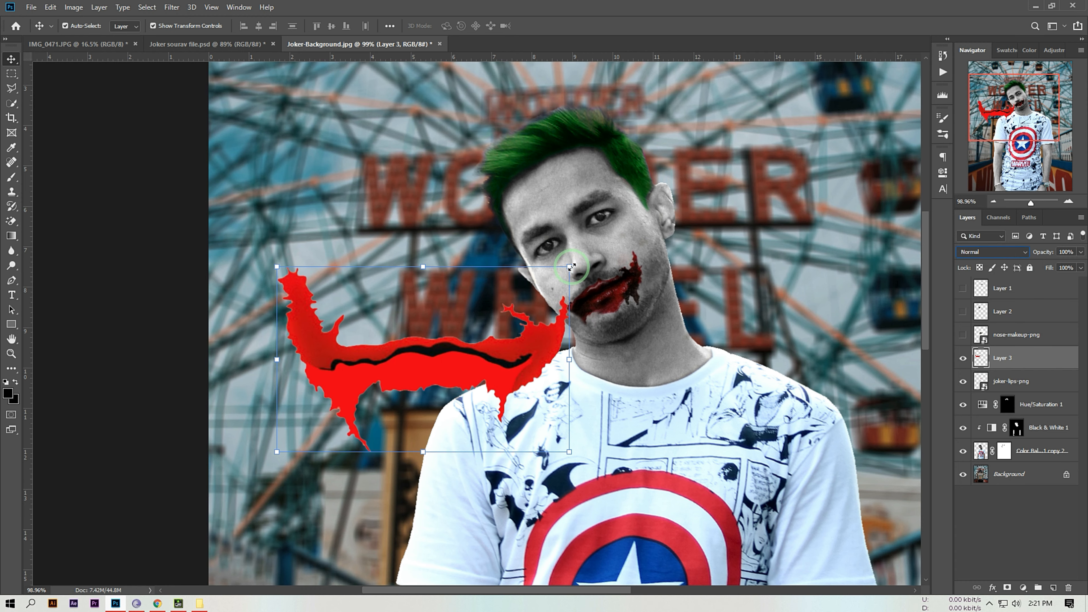
left_click(989, 252)
left_click(982, 314)
Scale the Layer 3 red mouth to about 38%, rotate it about -13° and fit it over the man's lips.
mouse_move(570, 267)
left_mouse_down()
mouse_move(540, 303)
mouse_move(476, 326)
left_mouse_up()
left_click_drag(403, 371, 630, 285)
scroll(630, 284, "up", 6)
mouse_move(784, 202)
left_mouse_down()
mouse_move(692, 107)
mouse_move(585, 321)
left_mouse_up()
left_click_drag(558, 418, 610, 297)
left_click_drag(691, 302, 754, 303)
left_click_drag(609, 308, 574, 311)
left_click_drag(747, 310, 702, 312)
left_click_drag(608, 302, 608, 309)
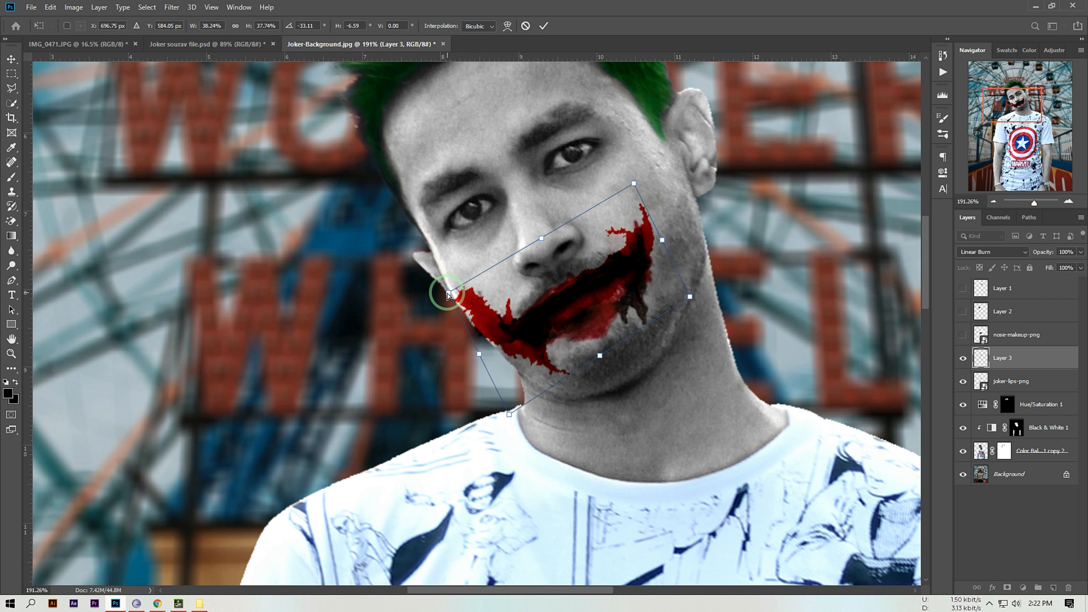
left_click(544, 26)
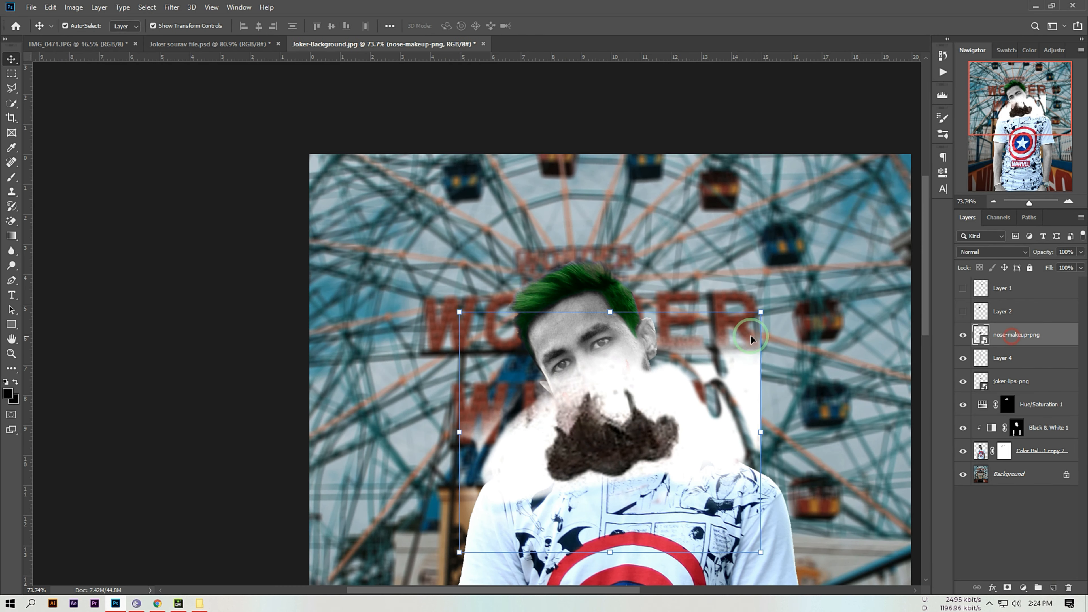
Set nose-makeup-png to Color Burn, scale it to about 25%, rotate it -11.5° and fit it over the man's nose.
left_click(994, 252)
left_click(991, 303)
left_click_drag(651, 426, 625, 362)
mouse_move(734, 488)
left_mouse_down()
mouse_move(437, 318)
mouse_move(516, 319)
left_mouse_up()
left_click_drag(485, 276, 595, 373)
scroll(595, 373, "up", 6)
left_click_drag(758, 226, 706, 180)
left_click_drag(366, 282, 414, 301)
left_click_drag(537, 391, 507, 385)
left_click_drag(689, 223, 698, 233)
left_click_drag(613, 354, 581, 370)
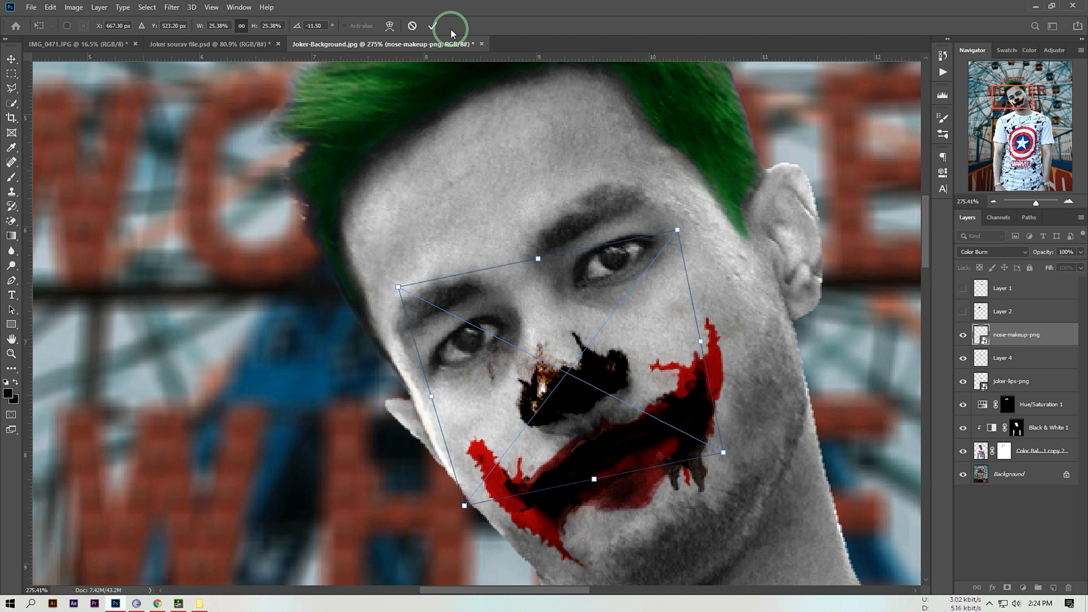
left_click(433, 26)
Show the Layer 2 eye patch, set it to Color Burn, shrink it to about 63% and move it over the forehead.
left_click(741, 161)
left_click(962, 311)
left_click_drag(538, 282, 660, 351)
left_click(1003, 251)
left_click(1069, 333)
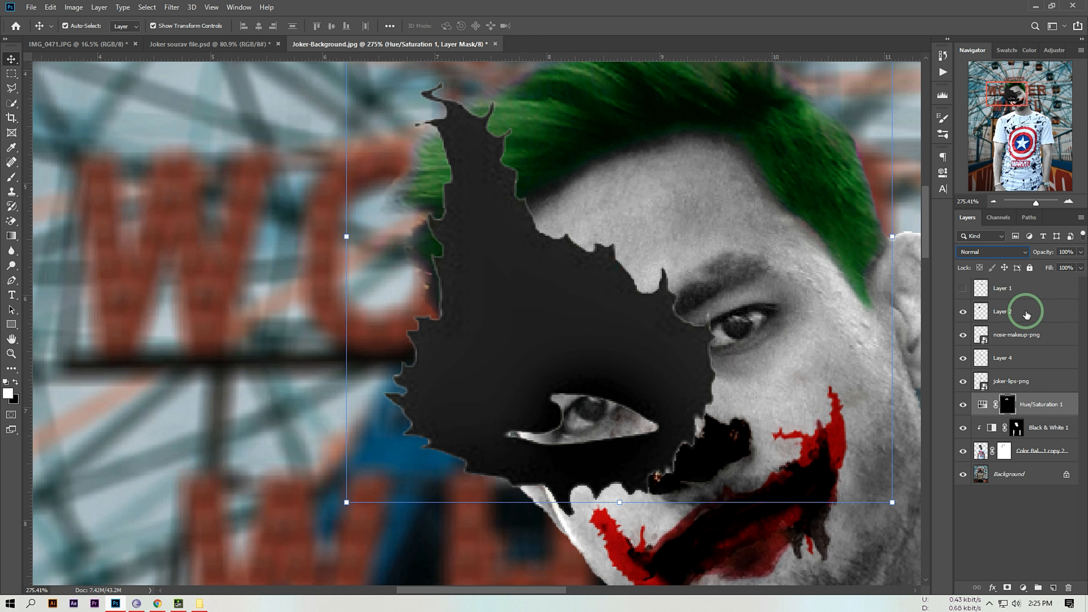
left_click(1026, 313)
left_click(1000, 252)
left_click(998, 304)
left_click_drag(382, 79, 510, 243)
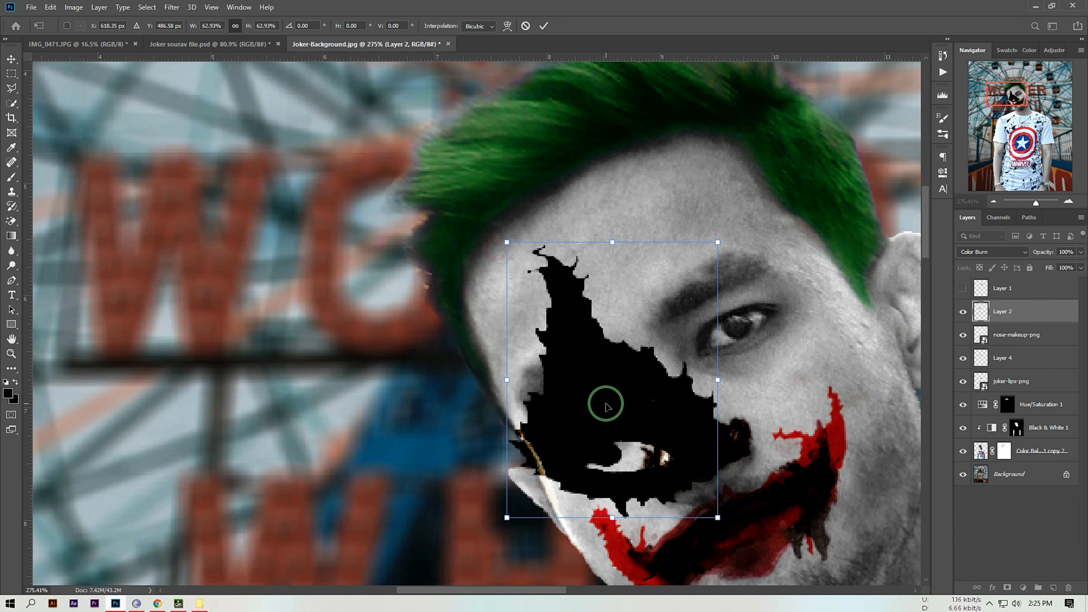
left_click_drag(607, 401, 569, 224)
Clean up the eye opening of the Layer 2 patch with the Eraser.
left_click(12, 221)
scroll(552, 270, "up", 10)
mouse_move(643, 274)
left_mouse_down()
mouse_move(568, 308)
mouse_move(636, 320)
mouse_move(505, 269)
left_mouse_up()
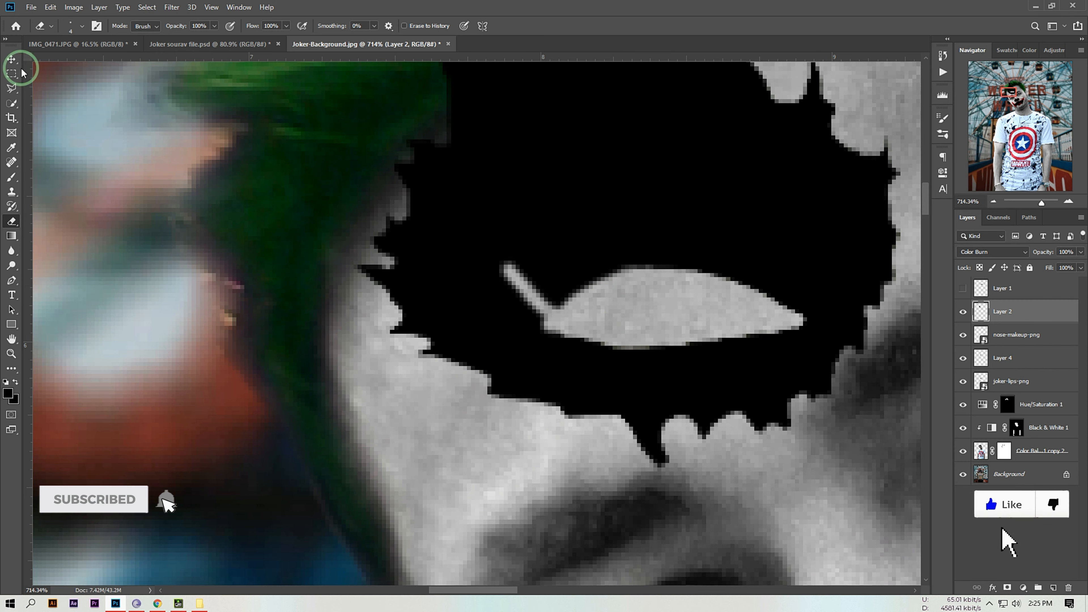
left_click(12, 60)
scroll(493, 266, "down", 2)
key("ctrl+z")
left_click(12, 221)
scroll(633, 271, "up", 3)
mouse_move(554, 317)
left_mouse_down()
mouse_move(544, 323)
mouse_move(650, 291)
mouse_move(615, 339)
left_mouse_up()
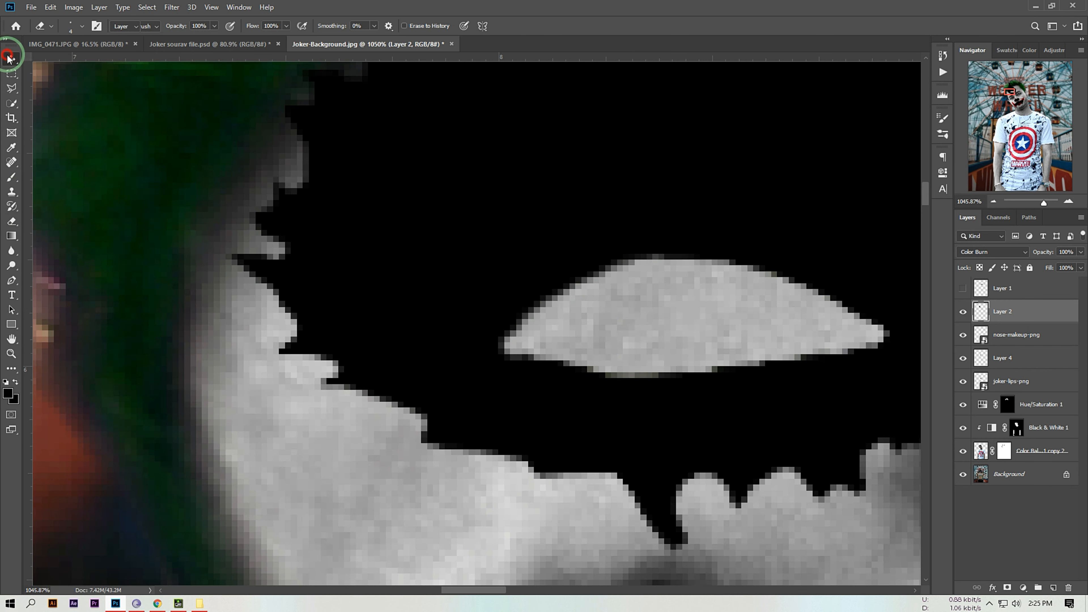
Scale down and rotate the Layer 2 patch and place it over the man's eye nearer the WONDER sign's W.
left_click(9, 59)
scroll(622, 308, "down", 5)
left_click_drag(664, 302, 682, 445)
scroll(728, 463, "up", 2)
left_click_drag(796, 488, 860, 443)
left_click_drag(691, 330, 607, 398)
scroll(600, 385, "down", 2)
left_click_drag(254, 194, 350, 243)
Nudge the Layer 2 patch upward until its opening lines up with the eye, and deselect it.
left_click_drag(572, 134, 582, 139)
key("Up")
key("Up")
key("Up")
key("Up")
scroll(520, 301, "down", 8)
left_click(842, 319)
left_click(843, 319)
scroll(582, 274, "up", 4)
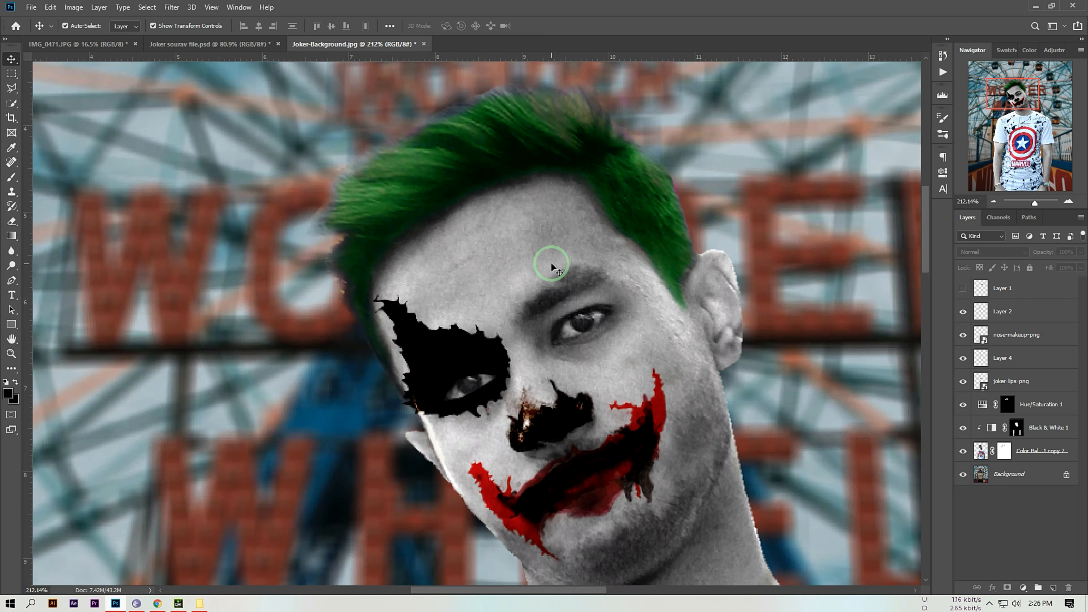
Show the Layer 1 eye patch, set its blend mode to Linear Burn and move it toward the other eye.
left_click(963, 288)
mouse_move(706, 294)
left_mouse_down()
mouse_move(651, 296)
mouse_move(649, 350)
left_mouse_up()
left_click(992, 252)
left_click(981, 304)
key("ctrl+z")
left_click(680, 352)
left_click_drag(779, 402, 799, 354)
Erase the dark remnants inside the eye opening of the Layer 1 patch.
left_click(12, 222)
mouse_move(691, 350)
left_mouse_down()
mouse_move(699, 359)
mouse_move(650, 342)
left_mouse_up()
scroll(611, 324, "up", 9)
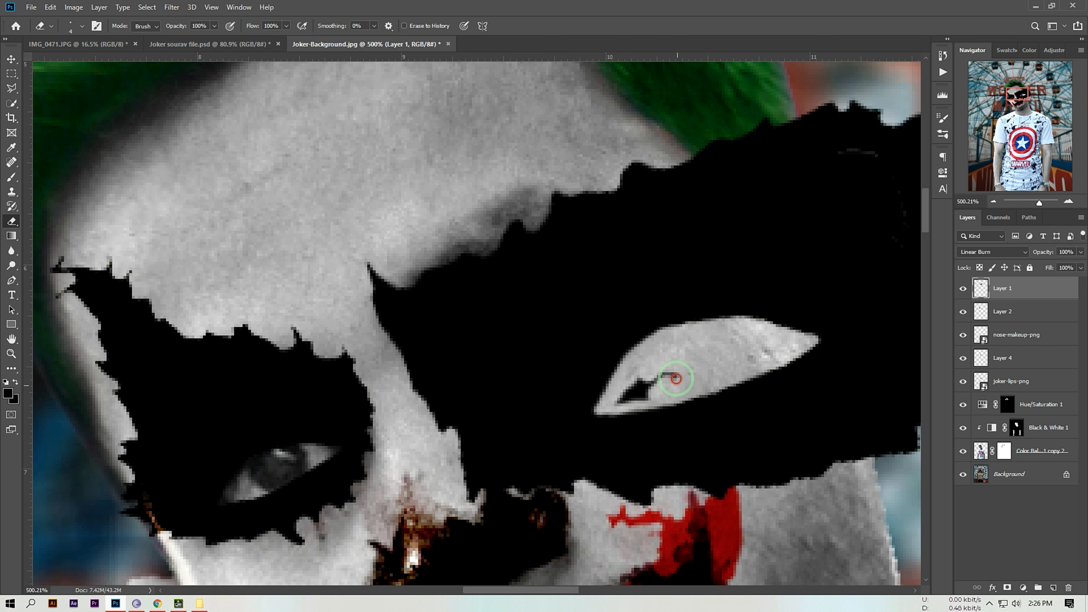
Shrink, rotate and position the Layer 1 patch over the man's uncovered eye, and deselect it.
left_click(13, 59)
scroll(581, 288, "down", 5)
left_click_drag(855, 172, 709, 263)
left_click_drag(612, 335, 588, 273)
left_click_drag(699, 377, 709, 360)
left_click_drag(585, 324, 586, 324)
left_click_drag(412, 219, 439, 232)
left_click_drag(532, 310, 512, 291)
scroll(539, 319, "down", 14)
key("Return")
left_click(701, 364)
scroll(552, 407, "up", 3)
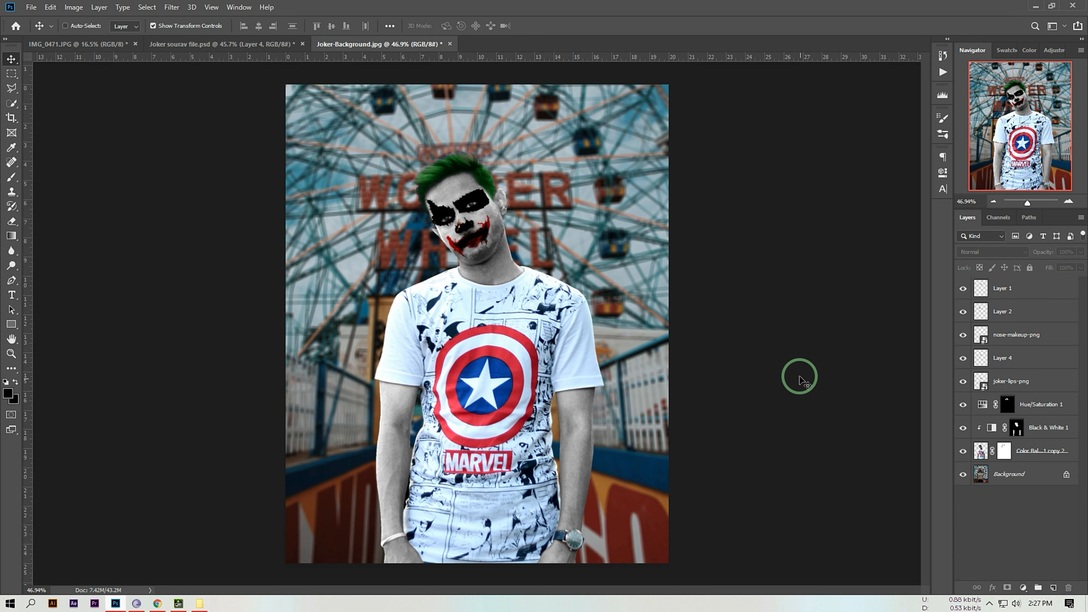
Stamp all visible layers into a new top layer and open it in the Camera Raw Filter.
key("ctrl+shift+alt+e")
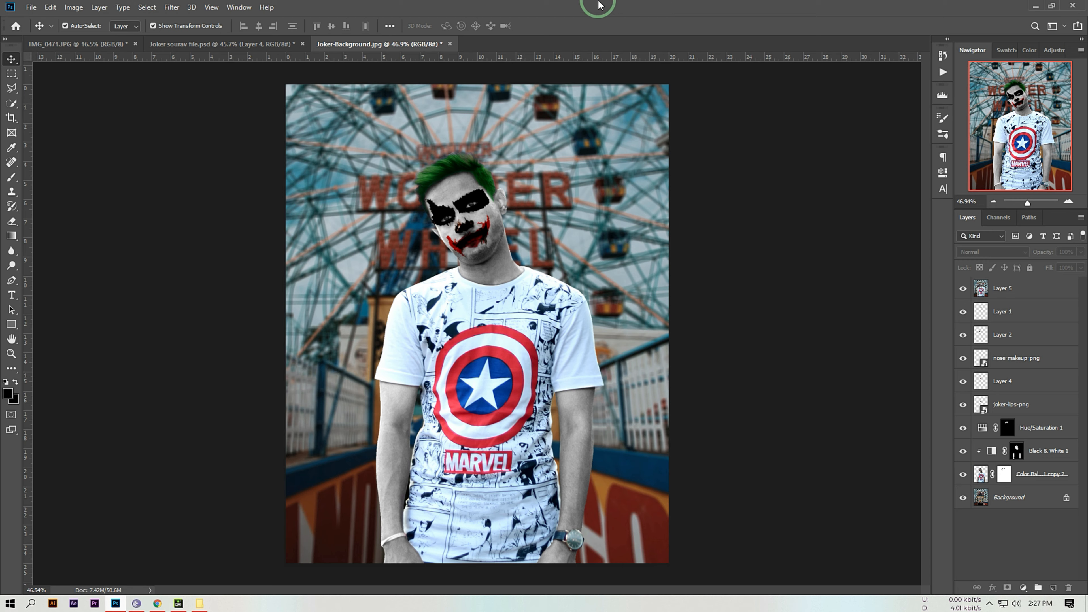
left_click(173, 7)
left_click(1005, 289)
left_click(173, 7)
left_click(197, 77)
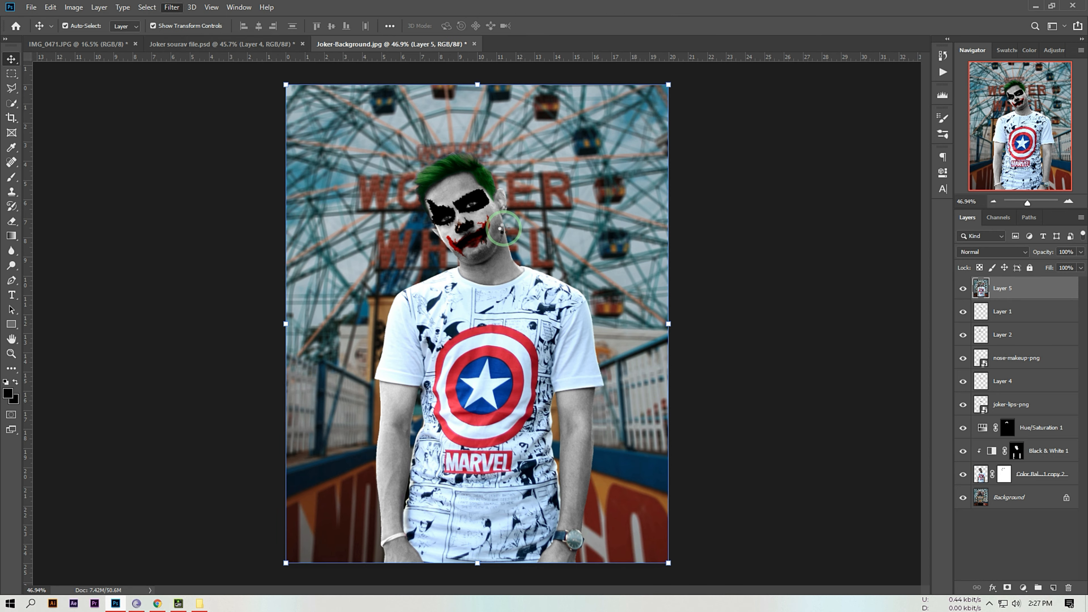
Preview the Camera Raw presets, including VIVID COLOR RETOUCH, and apply Girl Presets.
left_click(1031, 107)
left_click(986, 309)
scroll(985, 309, "down", 5)
left_click(983, 324)
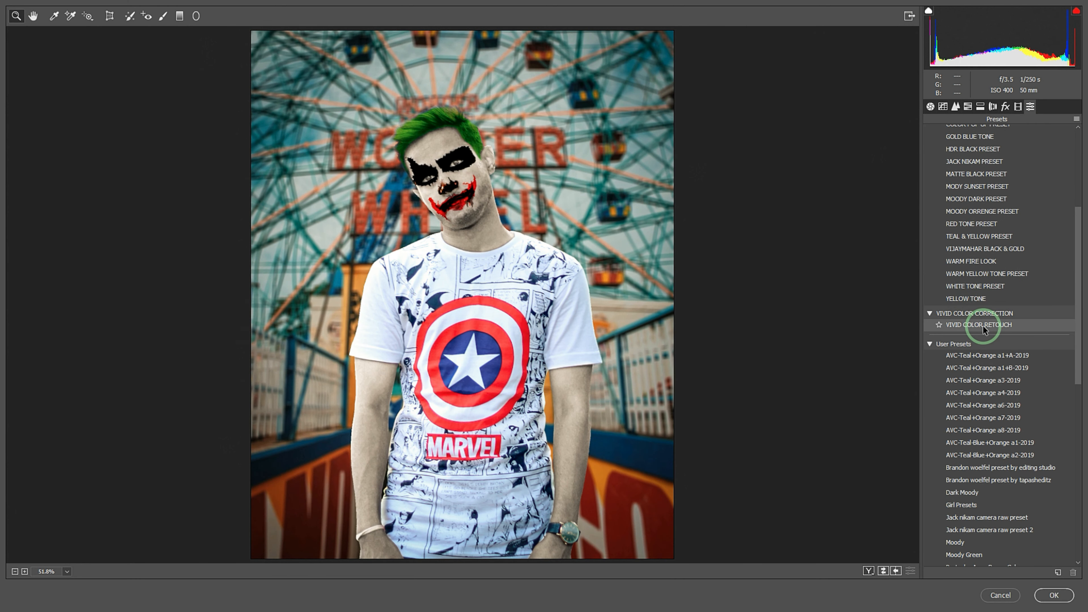
scroll(988, 329, "down", 5)
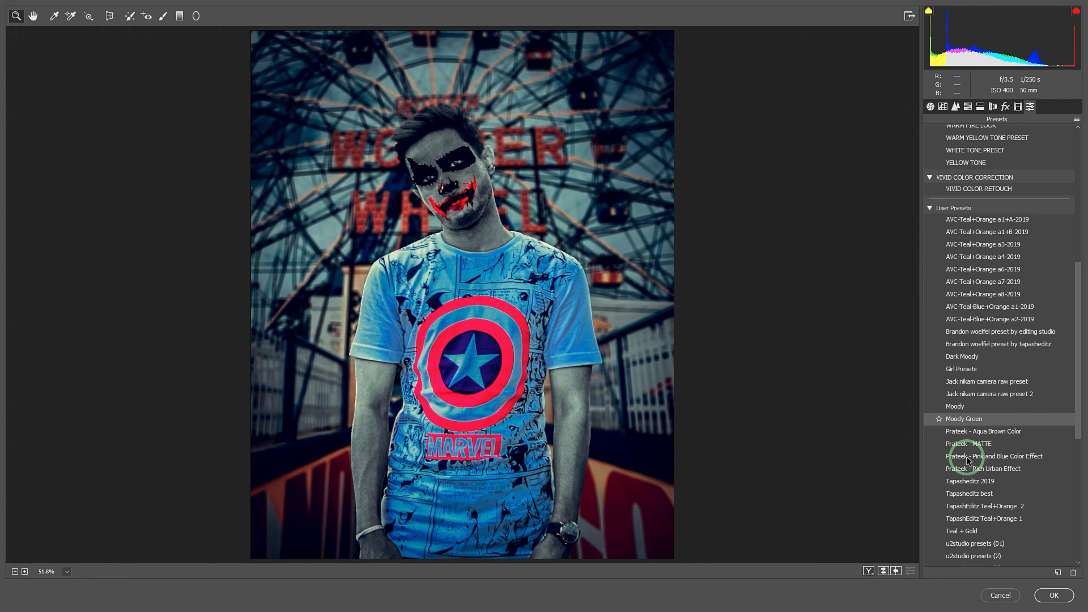
left_click(960, 370)
Set Contrast to -15, Highlights to -85, Shadows to +100, Whites to +24 and Blacks to -86.
left_click(931, 106)
left_click_drag(980, 267, 966, 281)
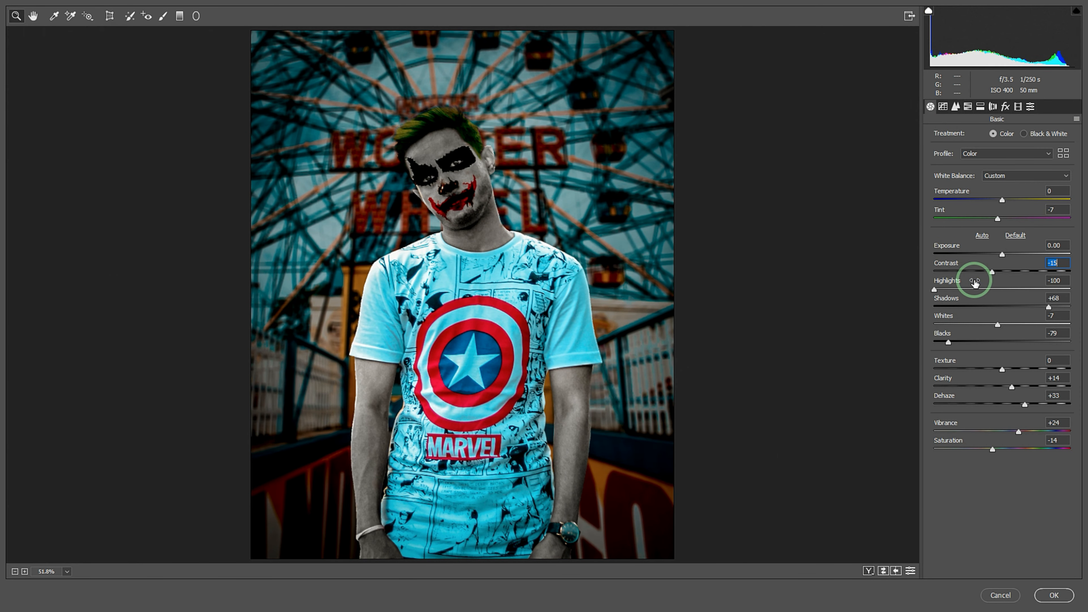
left_click_drag(961, 286, 1086, 298)
left_click_drag(994, 320, 958, 342)
left_click(979, 360)
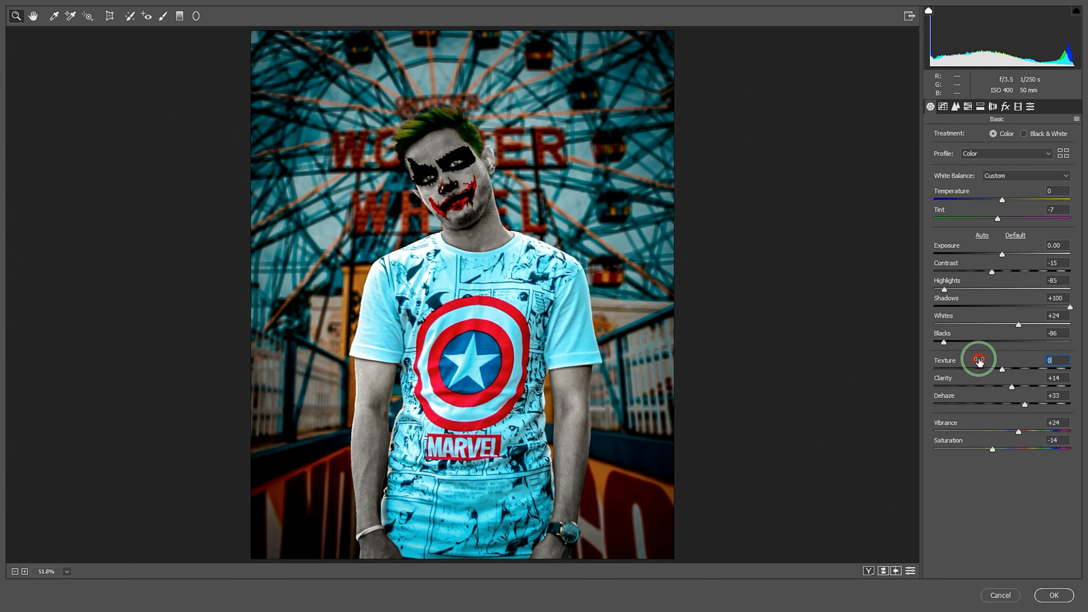
Set the HSL saturation to Oranges +41, Yellows -100, Greens +72, Blues -100, Purples +43 and Magentas +47.
left_click(956, 106)
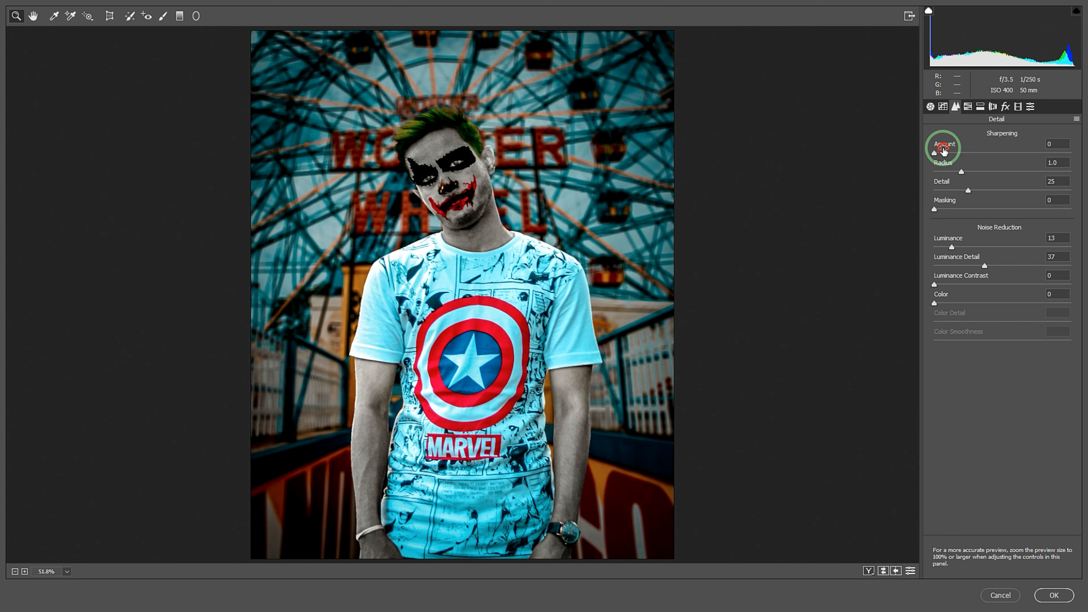
left_click(980, 108)
left_click_drag(1014, 194, 976, 199)
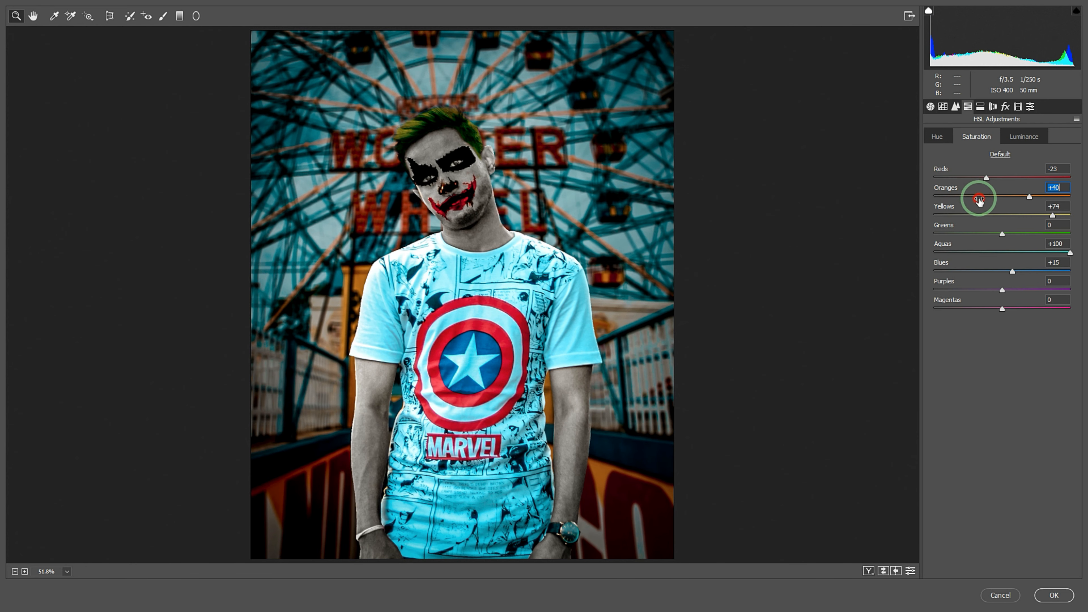
left_click_drag(942, 262, 869, 269)
left_click_drag(996, 282, 948, 318)
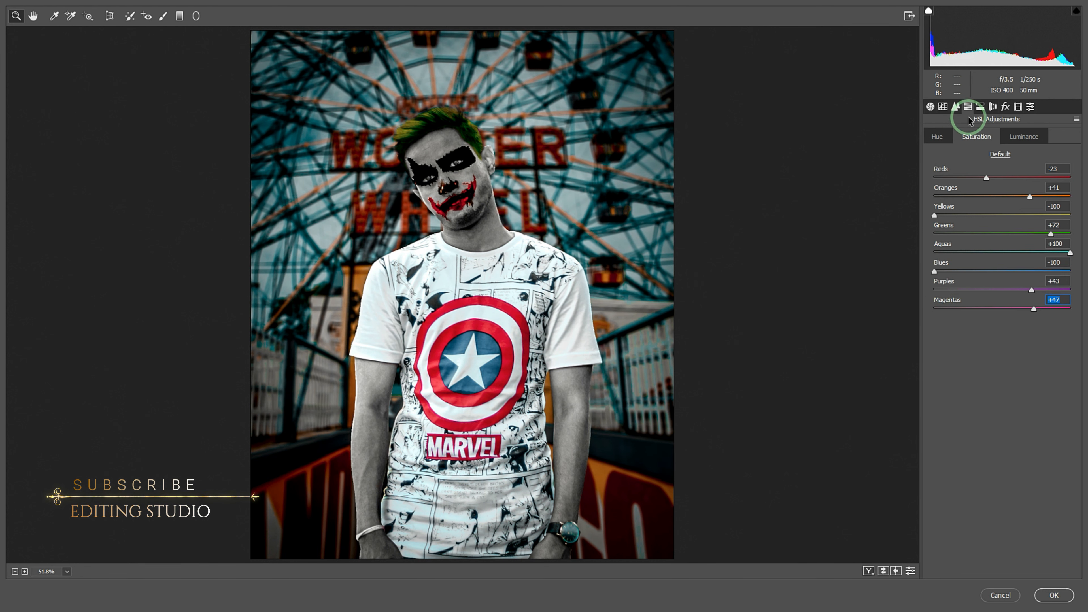
Set HSL luminance to Reds -22, Oranges +26, Yellows -32, Greens +32, Aquas +7, Blues -25, Purples -4, and Purples saturation to -10.
left_click(1024, 136)
left_click_drag(1003, 168, 1005, 237)
mouse_move(989, 244)
left_mouse_down()
mouse_move(957, 261)
mouse_move(993, 257)
left_mouse_up()
left_click_drag(975, 263, 972, 286)
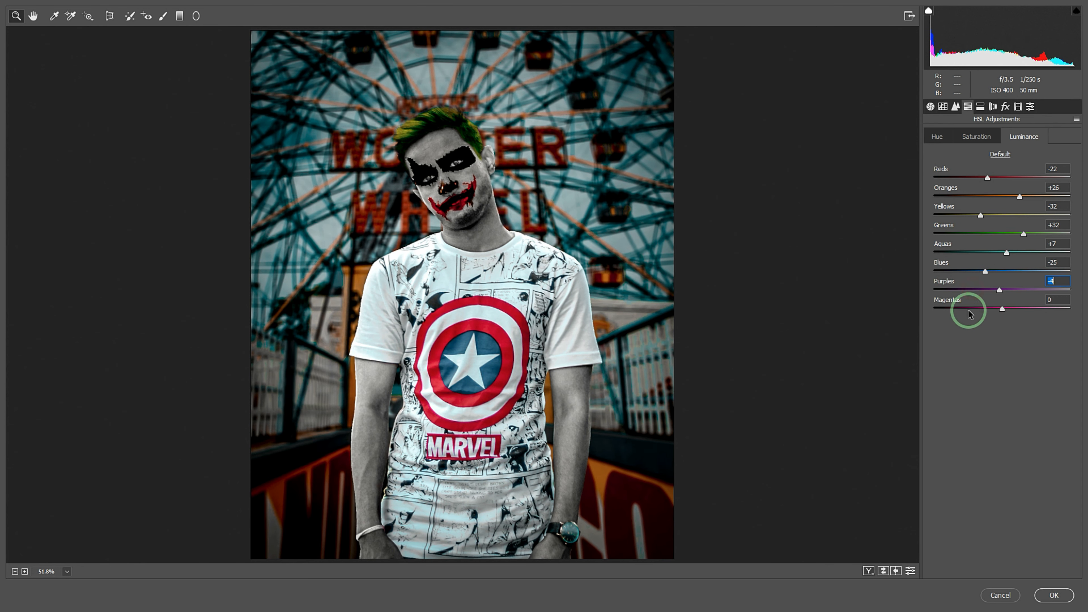
left_click(979, 135)
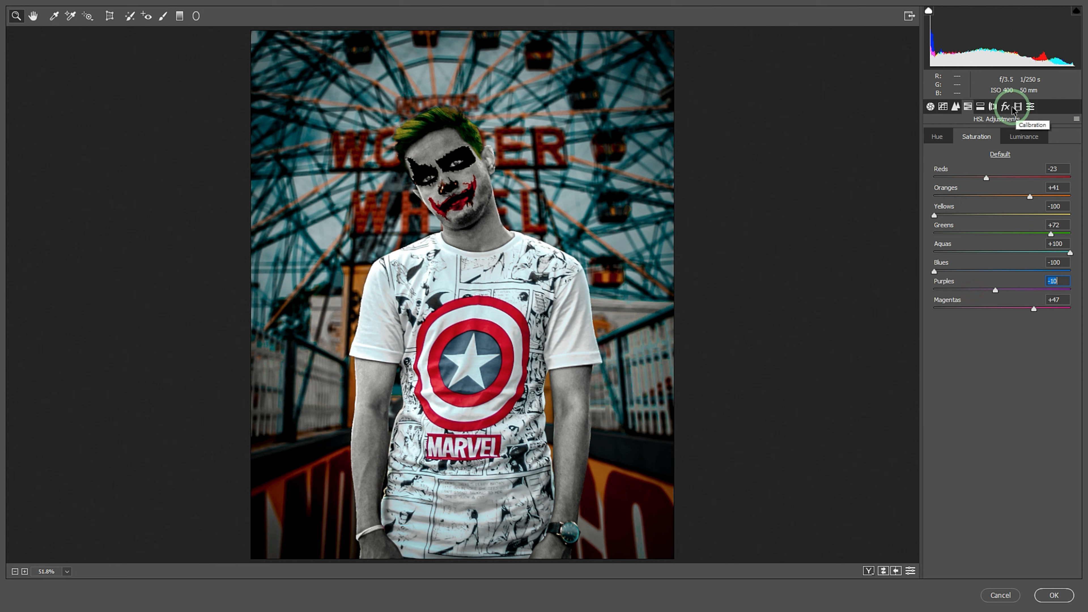
Split-tone the shadows with hue 119 and saturation 7, and add a post-crop vignette with amount -36 and midpoint 22.
left_click(981, 106)
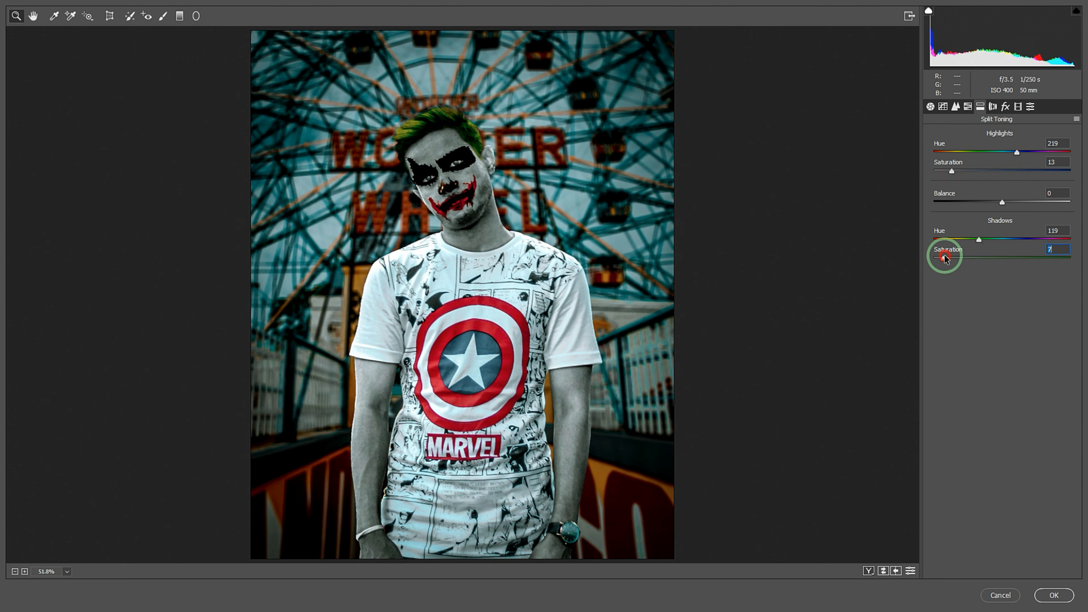
left_click(993, 106)
left_click(1006, 107)
mouse_move(973, 253)
left_mouse_down()
mouse_move(984, 271)
mouse_move(987, 253)
left_mouse_up()
left_click_drag(982, 271, 977, 268)
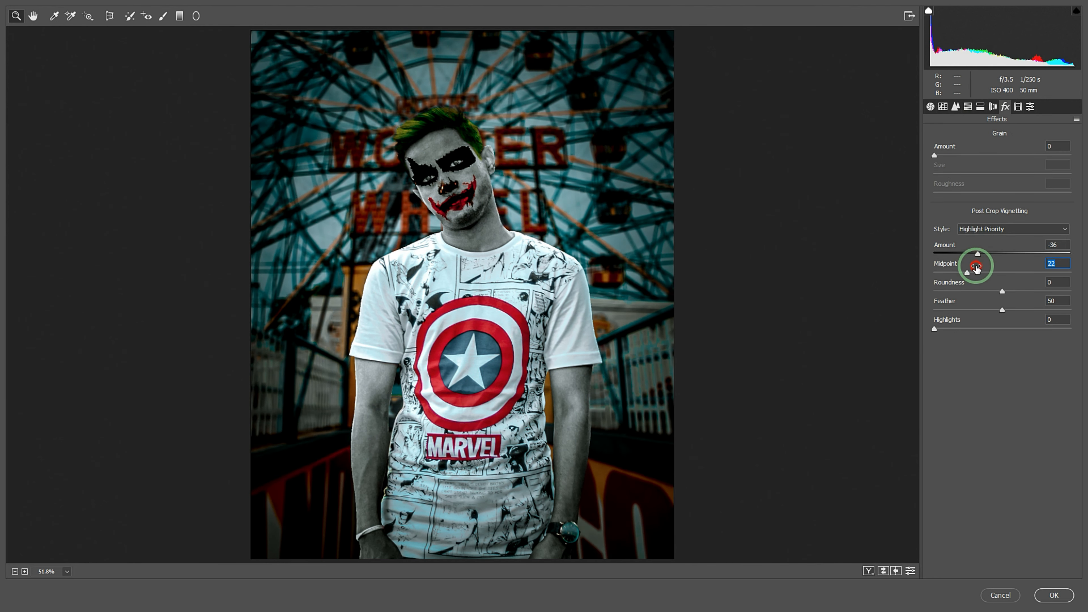
Calibrate Red Primary to hue -24, saturation +53 and Green Primary to hue +56, saturation +44, adjust Blue Primary saturation and apply the filter.
left_click(1019, 107)
mouse_move(1060, 319)
left_mouse_down()
mouse_move(972, 319)
mouse_move(1041, 326)
left_mouse_up()
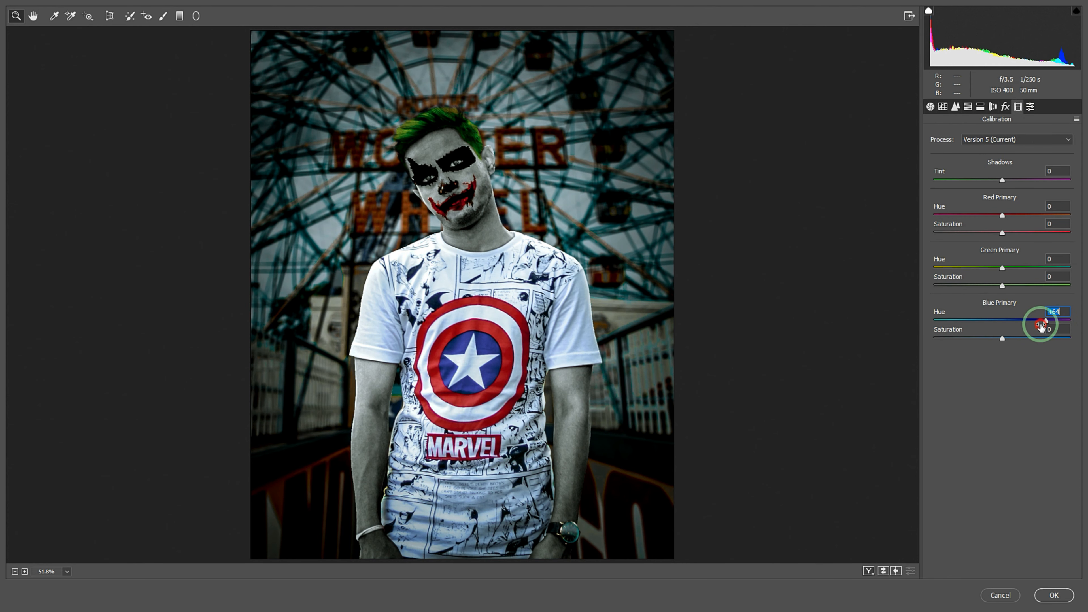
double_click(1044, 320)
left_click_drag(1002, 215, 992, 245)
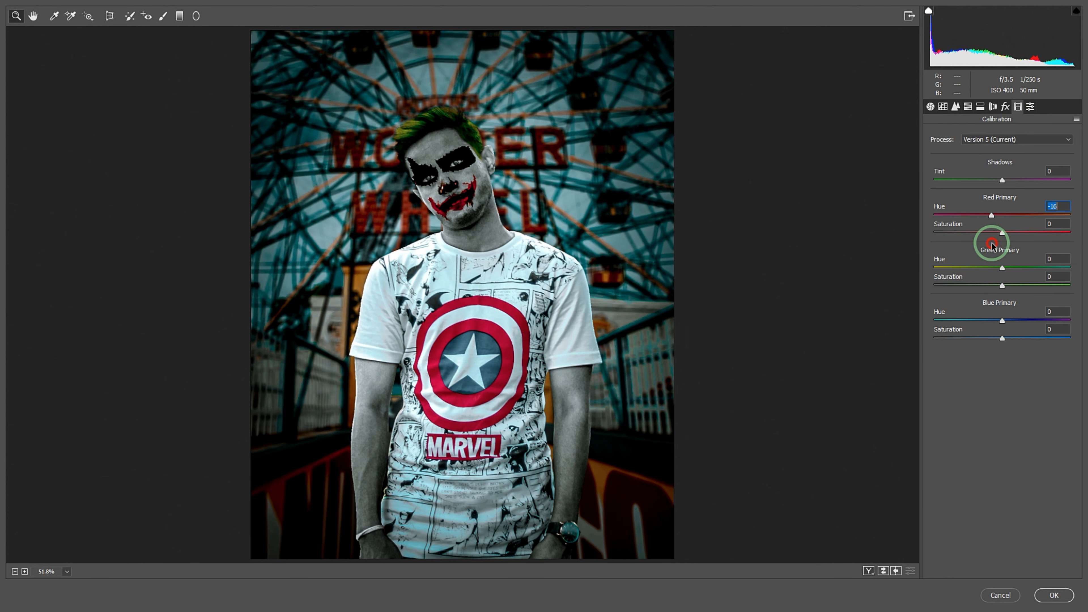
left_click_drag(1003, 277, 1054, 294)
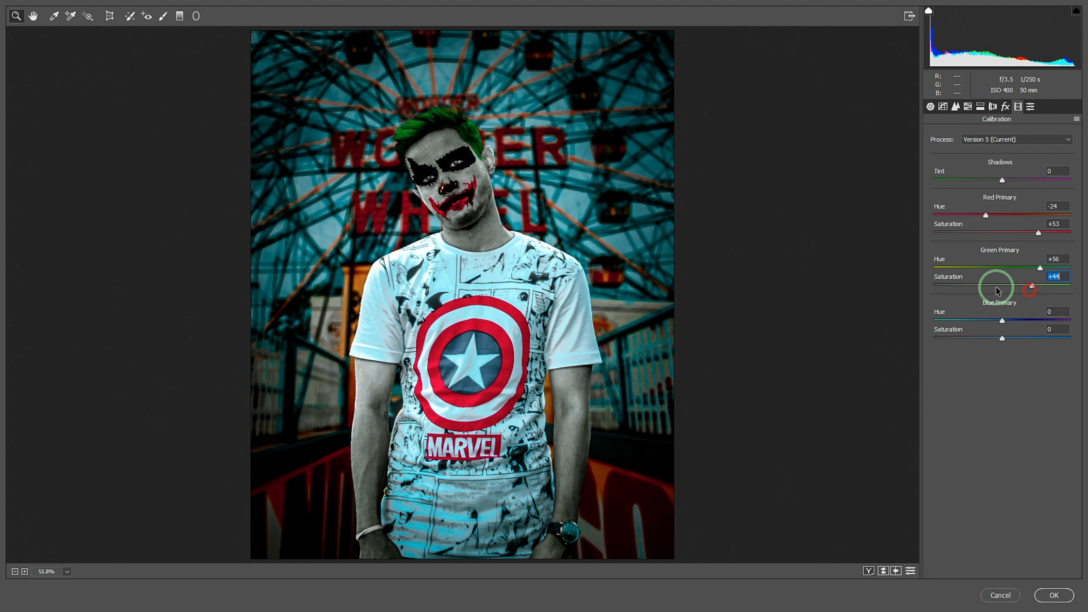
mouse_move(1011, 336)
left_mouse_down()
mouse_move(996, 343)
mouse_move(1025, 353)
left_mouse_up()
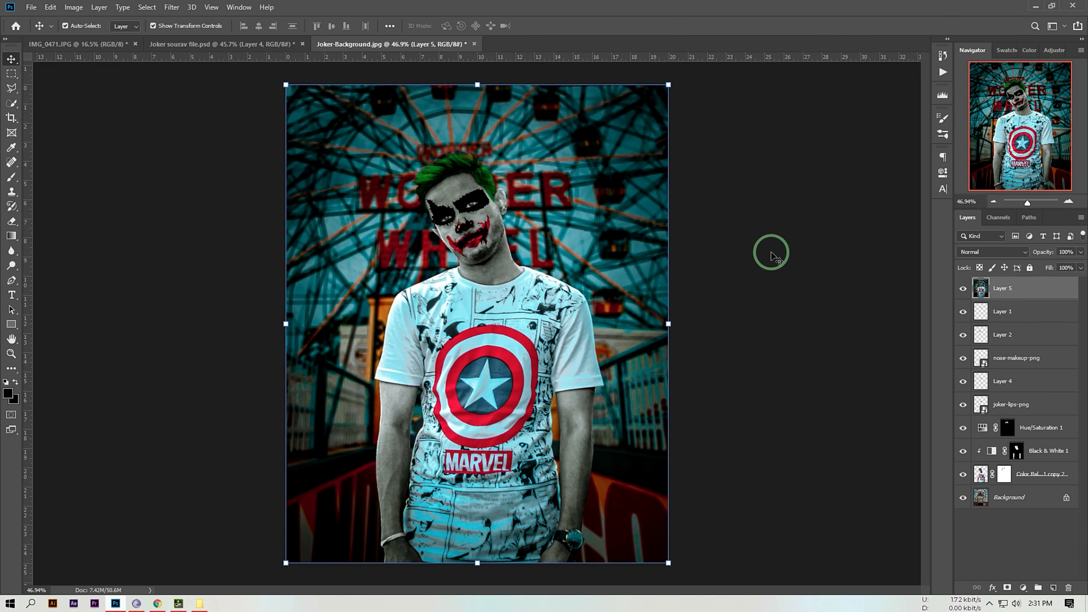
Place the green eye image purepng1 from the assets folder over the man's face.
left_click(202, 604)
left_click_drag(472, 282, 475, 548)
left_click_drag(377, 221, 457, 302)
left_click_drag(516, 363, 465, 235)
left_click(432, 27)
Rasterize the green eye layer and erase its white background with the Magic Eraser.
right_click(1053, 288)
left_click(919, 314)
right_click(12, 219)
left_click(70, 242)
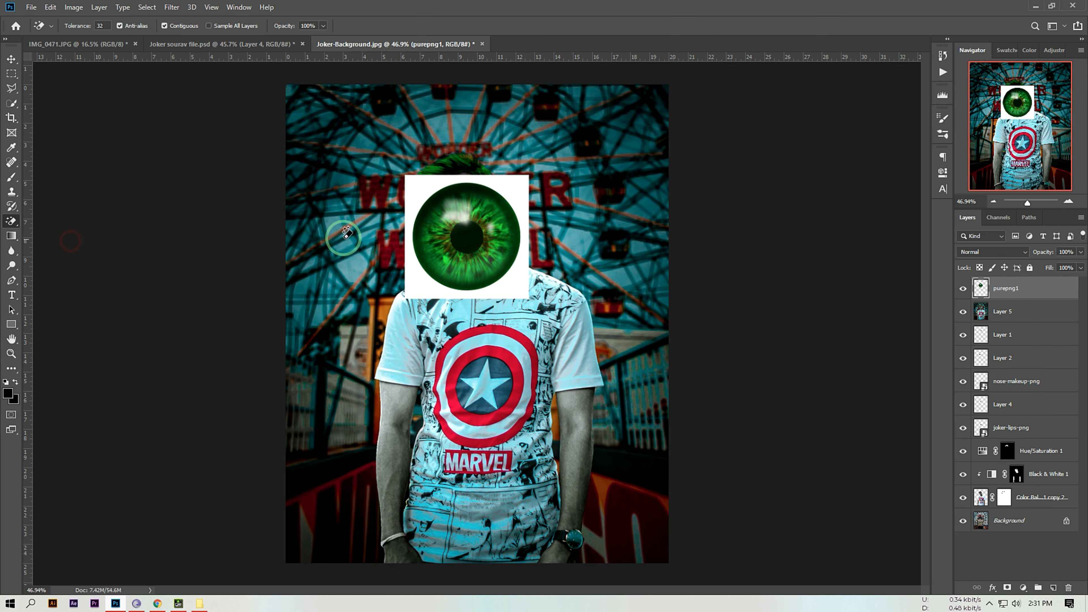
left_click(418, 280)
Scale down the green eye, move it beside the face, and duplicate its layer.
left_click(13, 59)
left_click_drag(413, 182, 478, 248)
mouse_move(499, 267)
left_mouse_down()
mouse_move(454, 213)
mouse_move(662, 158)
left_mouse_up()
scroll(454, 214, "up", 10)
left_click(541, 24)
key("ctrl+j")
Resize one green iris and position it over the man's eye on the left side of the photo.
left_click_drag(470, 243, 429, 252)
left_click_drag(525, 353, 356, 200)
left_click_drag(332, 159, 433, 243)
scroll(412, 226, "up", 10)
left_click_drag(581, 387, 463, 269)
left_click_drag(415, 221, 421, 280)
left_click_drag(469, 330, 458, 319)
left_click_drag(432, 292, 441, 289)
left_click_drag(668, 162, 513, 292)
left_click(543, 25)
Scale the other green iris to 11.33% and fit it over the eye on the right side of the photo.
scroll(599, 137, "down", 6)
left_click_drag(805, 151, 610, 306)
left_click(600, 339)
left_click_drag(797, 501, 475, 176)
left_click_drag(455, 148, 439, 330)
scroll(439, 330, "up", 6)
left_click_drag(480, 391, 446, 361)
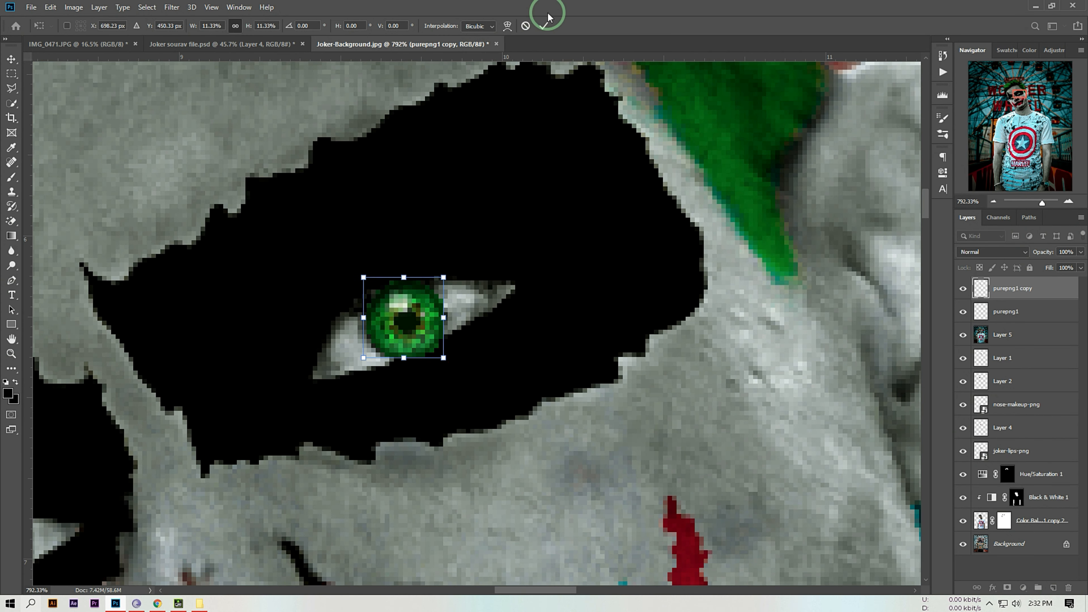
left_click(543, 26)
Add a layer mask to each of the two green iris layers.
left_click_drag(182, 472, 571, 384)
left_click(994, 312)
left_click(1007, 588)
left_click(1022, 288)
left_click(1007, 588)
left_click(1004, 312)
With a small black brush, mask off the purepng1 iris where it spills over the eyelids.
left_click(12, 177)
key("bracketleft")
key("bracketleft")
key("bracketleft")
key("bracketleft")
key("bracketleft")
key("bracketleft")
key("bracketleft")
key("bracketleft")
key("bracketleft")
key("bracketleft")
scroll(316, 437, "up", 4)
key("x")
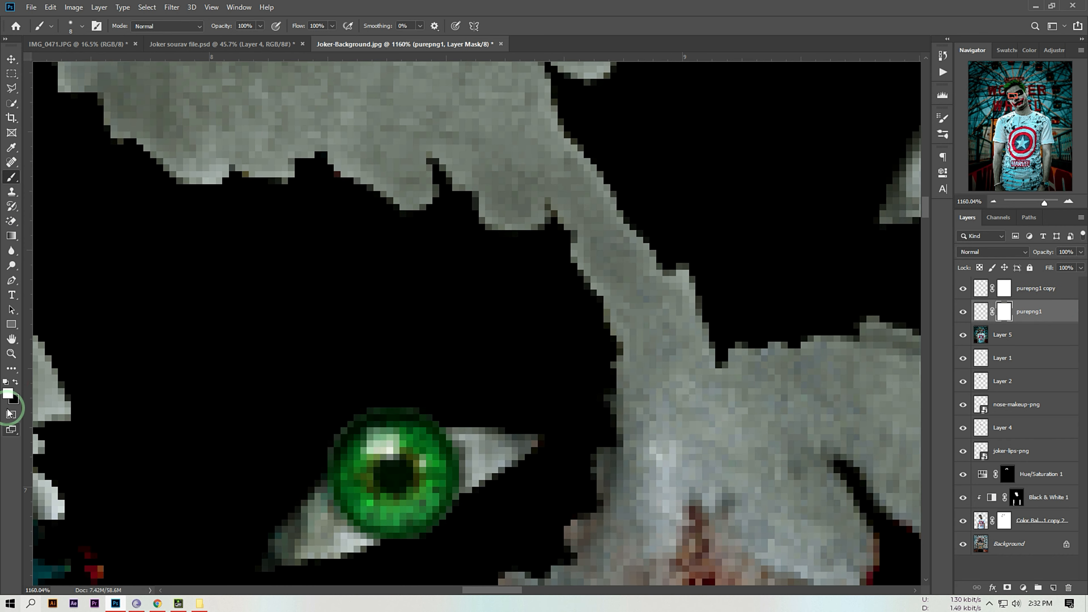
left_click_drag(455, 528, 420, 547)
Paint black on the purepng1 copy mask to trim the iris to the eyelid edges.
left_click(1004, 289)
left_click_drag(882, 94, 476, 348)
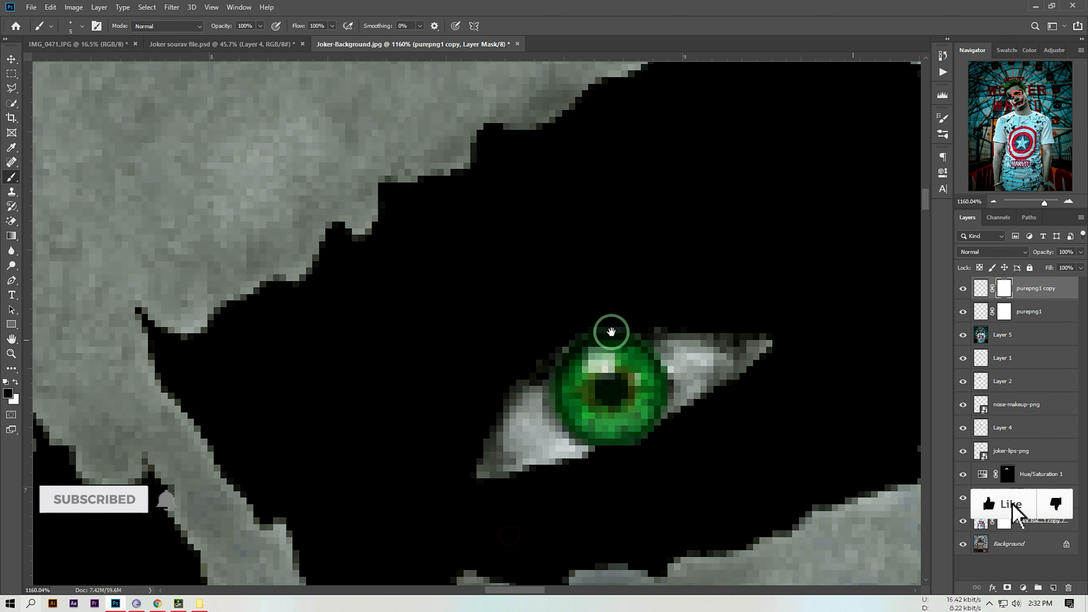
left_click_drag(612, 333, 571, 378)
left_click_drag(496, 386, 531, 371)
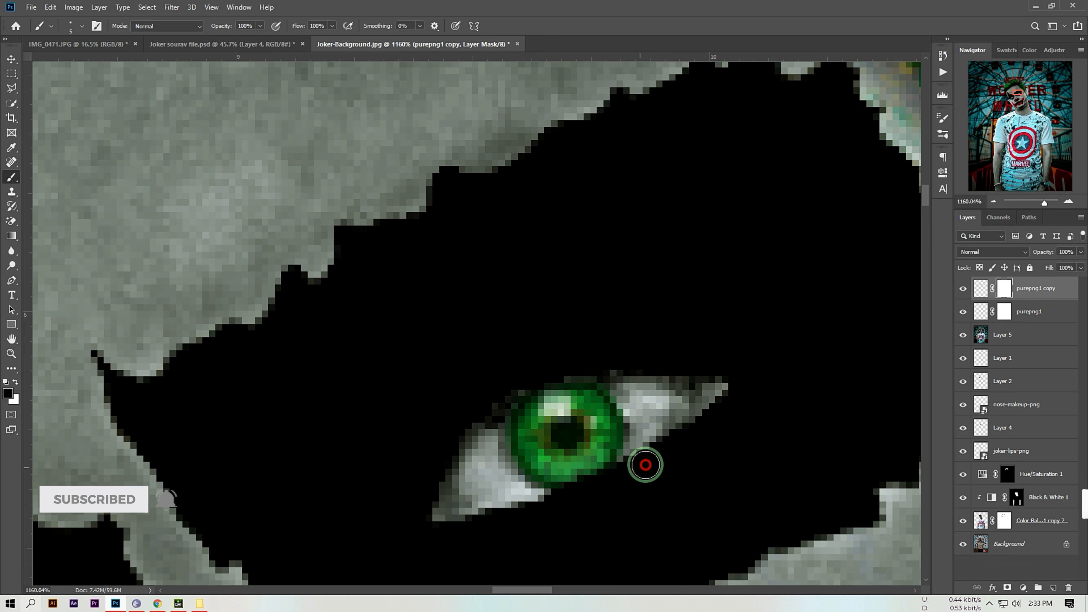
scroll(634, 429, "down", 6)
Create a new top layer, fill it with 50% Gray and set its blend mode to Overlay.
key("ctrl+shift+alt+n")
key("v")
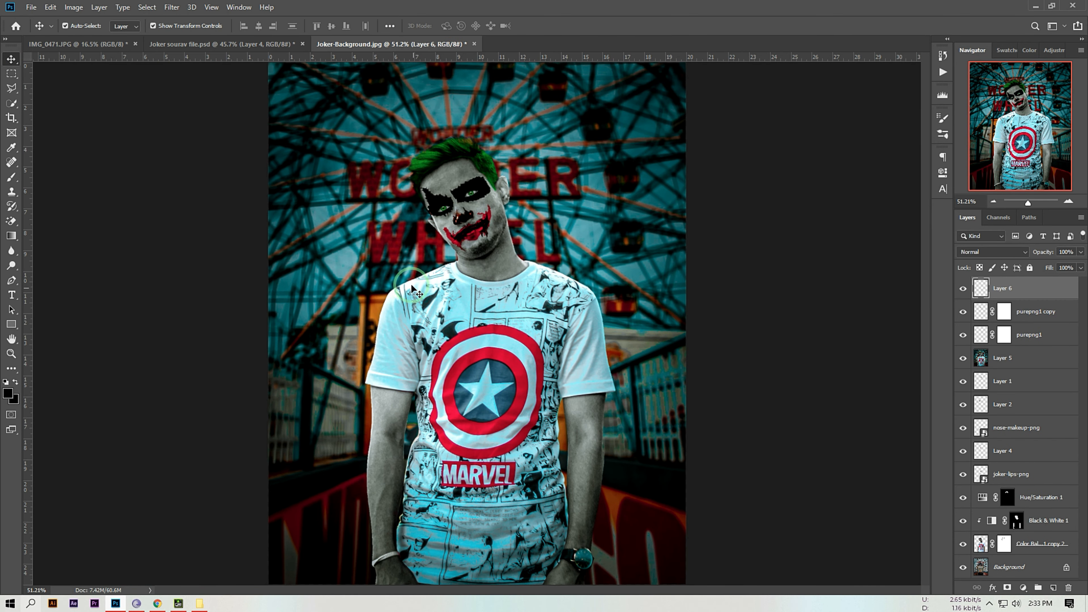
left_click(46, 5)
left_click(70, 186)
left_click(569, 163)
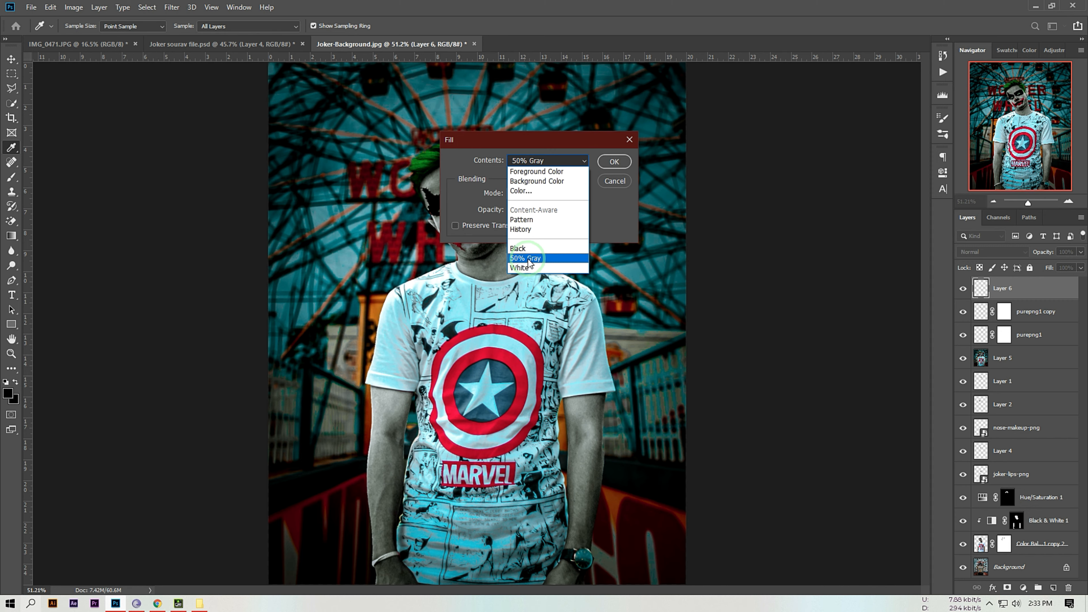
left_click(549, 258)
left_click(610, 160)
left_click(992, 252)
left_click(985, 367)
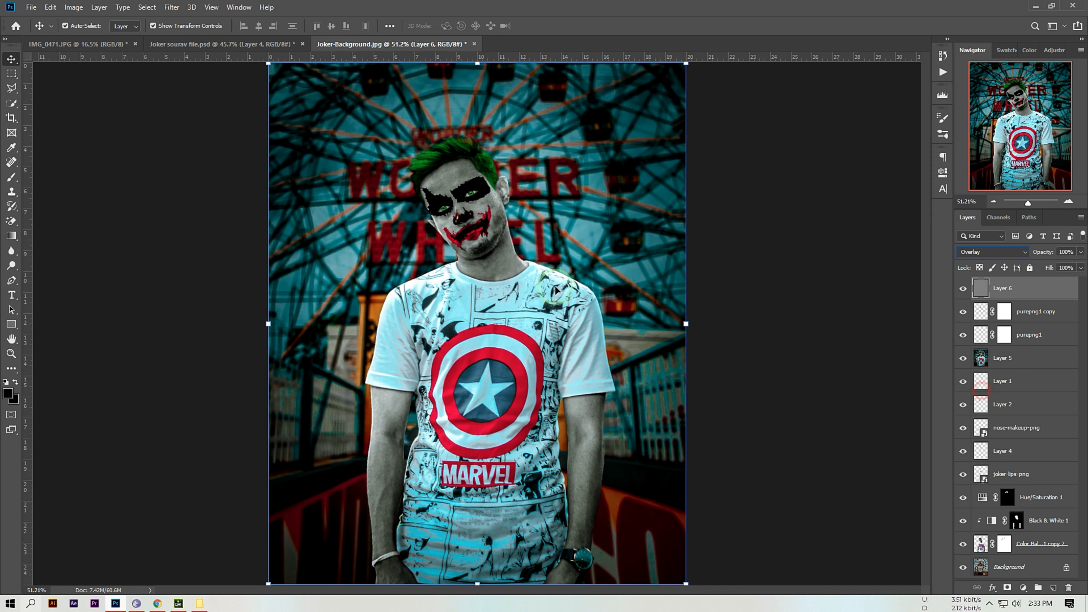
Dodge the highlights on the face and neck on the gray layer, using Midtones at 25% exposure.
right_click(13, 266)
left_click(58, 268)
scroll(478, 180, "up", 6)
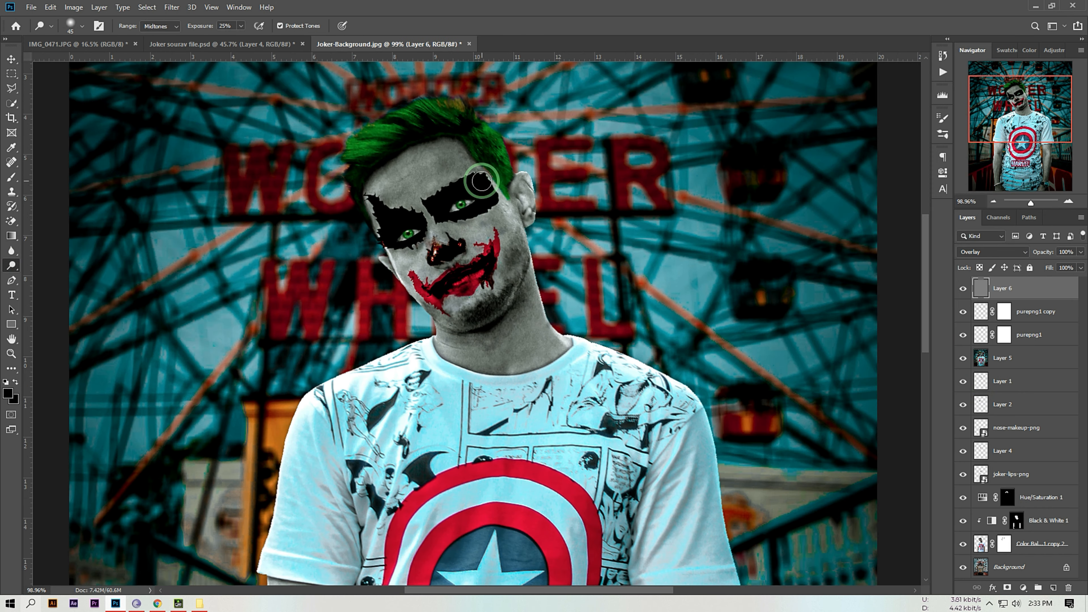
scroll(392, 189, "up", 2)
mouse_move(349, 182)
left_mouse_down()
mouse_move(376, 150)
mouse_move(416, 198)
mouse_move(469, 138)
mouse_move(465, 122)
mouse_move(407, 171)
left_mouse_up()
left_click_drag(482, 377, 476, 397)
mouse_move(573, 306)
left_mouse_down()
mouse_move(574, 275)
mouse_move(634, 386)
mouse_move(617, 433)
mouse_move(496, 442)
mouse_move(578, 461)
mouse_move(566, 426)
mouse_move(593, 410)
left_mouse_up()
scroll(596, 407, "down", 5)
left_click_drag(568, 455, 539, 237)
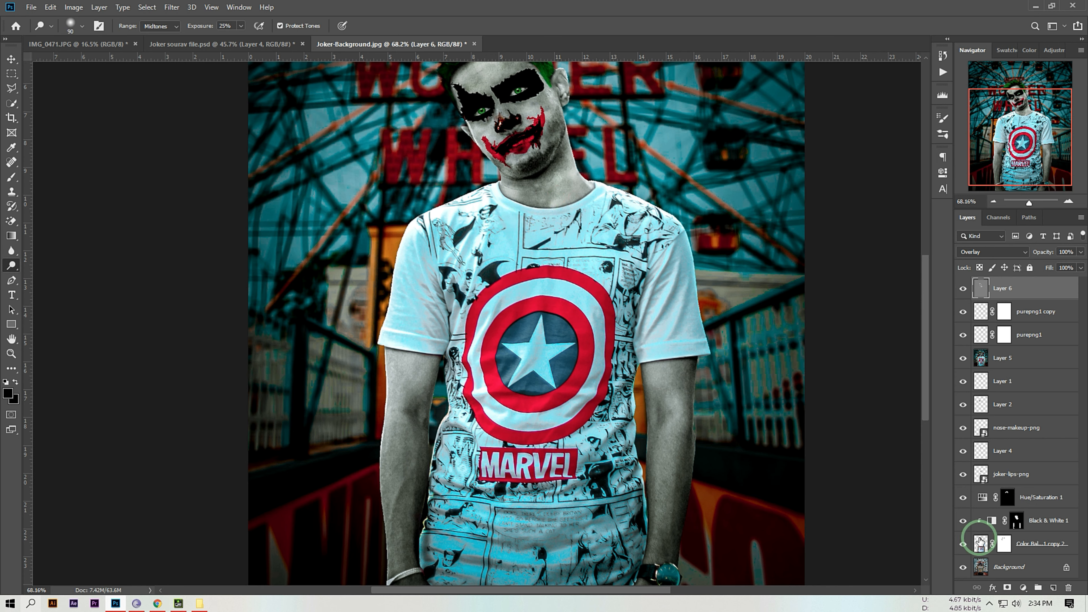
Load the man's outline as a selection and dodge the highlights along both arms.
left_click(383, 360)
left_click_drag(385, 473, 388, 531)
left_click_drag(652, 382, 673, 441)
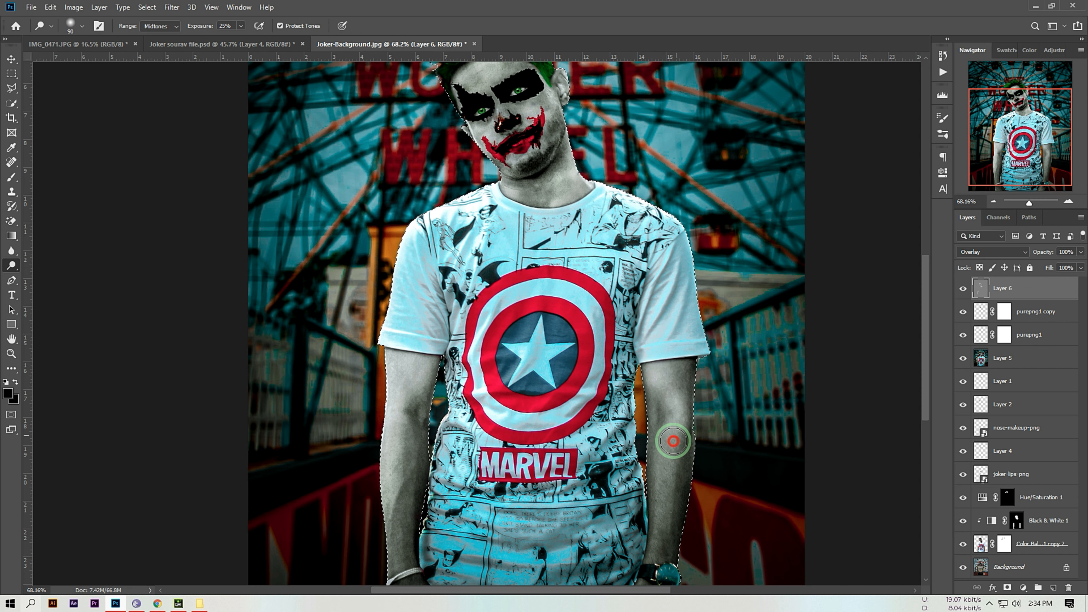
left_click_drag(668, 384, 661, 474)
Burn the shaded edges of both arms, using Midtones at 20% exposure.
left_click_drag(12, 266, 42, 280)
left_click(42, 280)
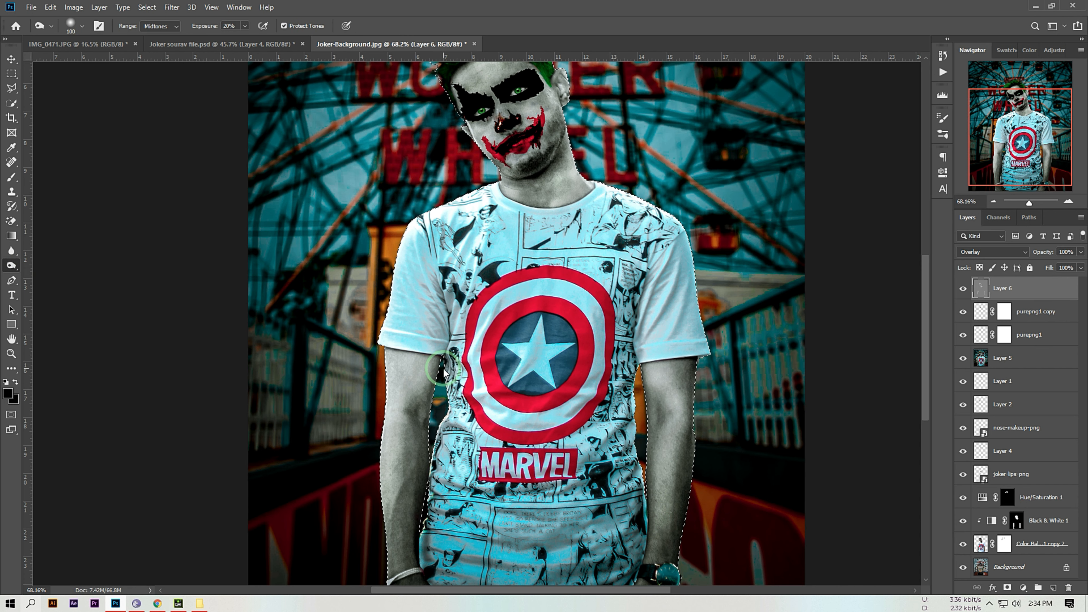
left_click_drag(417, 373, 427, 540)
left_click_drag(630, 379, 647, 480)
left_click_drag(688, 381, 666, 498)
Burn the shadows around the hairline, face and shirt, using a smaller brush for the facial details.
left_click_drag(518, 199, 484, 315)
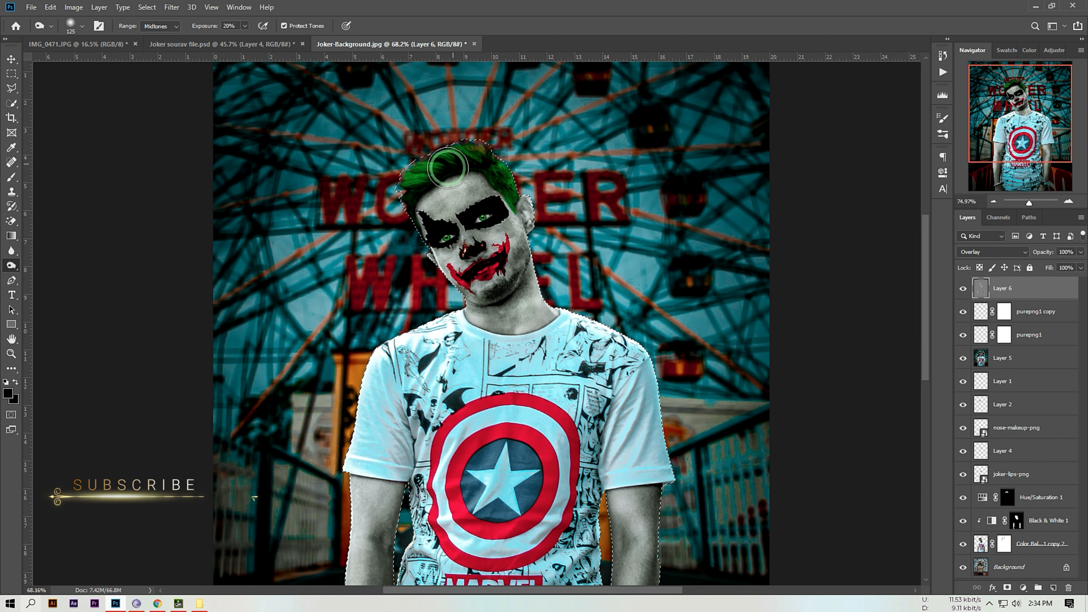
scroll(442, 189, "up", 13)
key("bracketleft")
key("bracketleft")
key("bracketleft")
key("bracketleft")
key("bracketleft")
key("bracketleft")
mouse_move(364, 243)
left_mouse_down()
mouse_move(459, 264)
mouse_move(498, 316)
mouse_move(434, 361)
mouse_move(377, 292)
mouse_move(396, 328)
mouse_move(617, 289)
mouse_move(651, 192)
left_mouse_up()
key("bracketleft")
key("bracketleft")
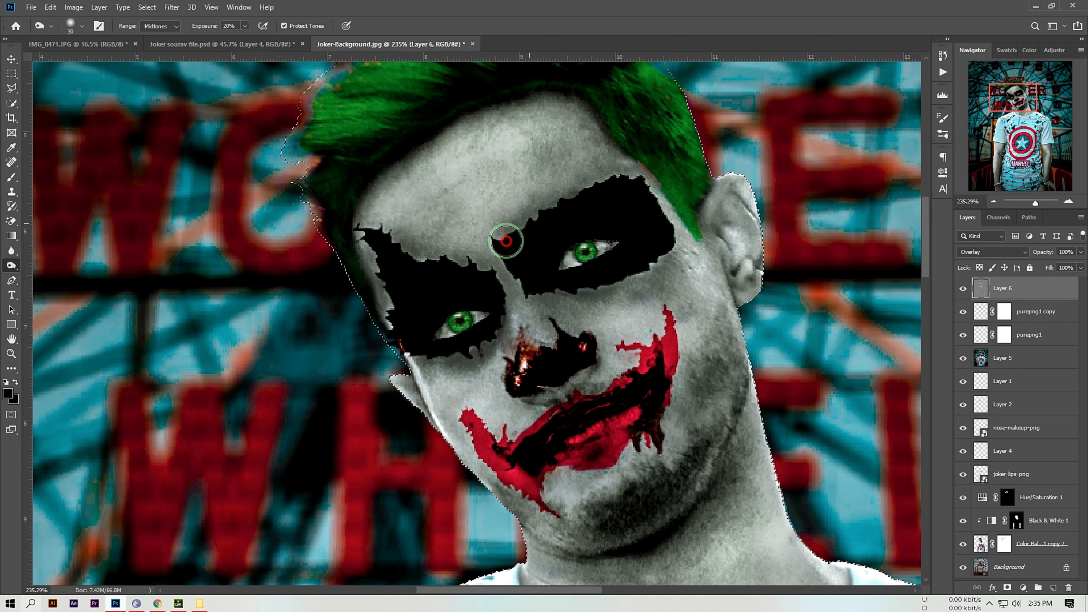
scroll(656, 473, "down", 6)
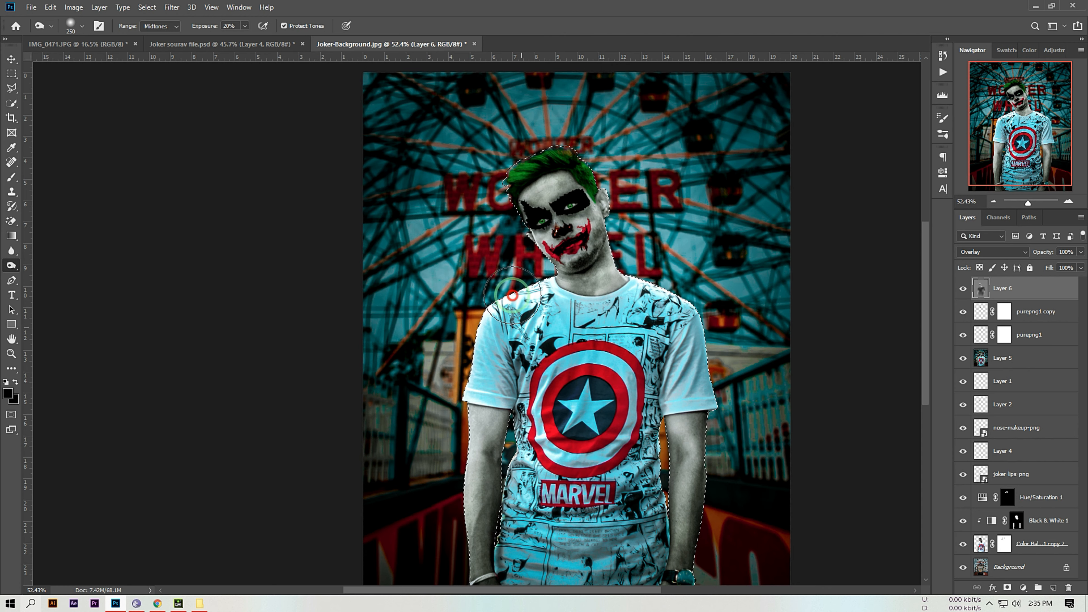
Dodge the green eyes with a small brush at 25% exposure and clear the selection.
right_click(12, 266)
left_click(46, 265)
scroll(553, 205, "up", 6)
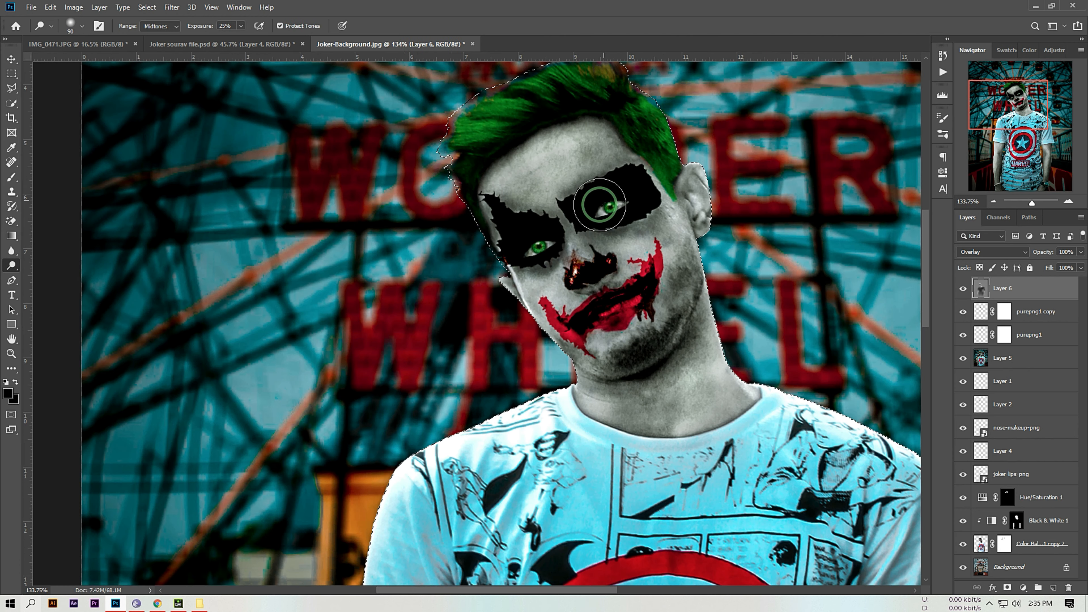
key("bracketleft")
key("bracketleft")
key("bracketleft")
key("bracketleft")
key("bracketleft")
key("bracketleft")
scroll(600, 217, "up", 2)
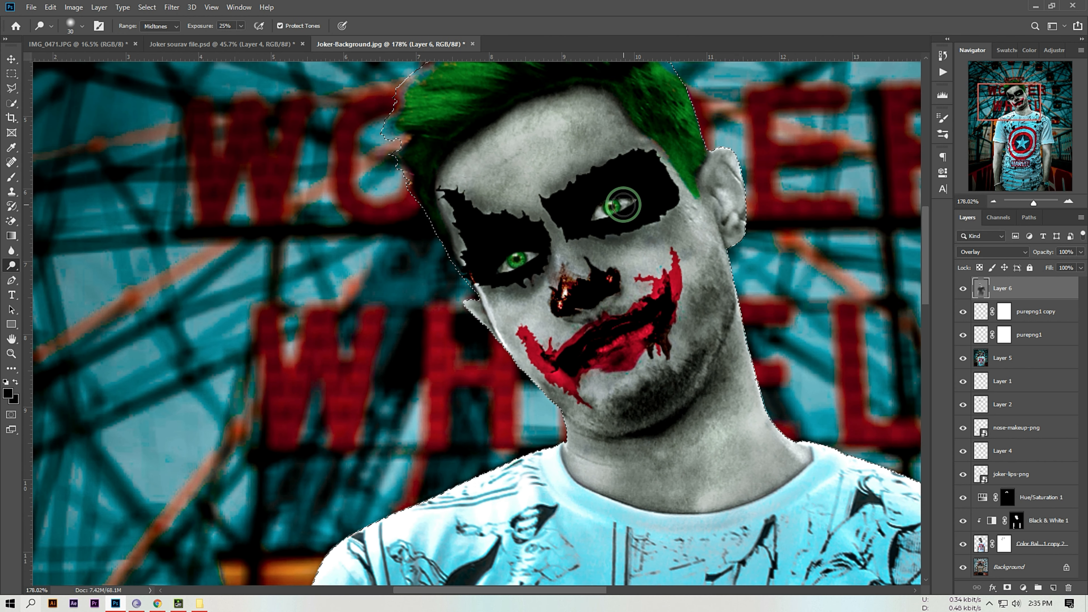
scroll(505, 270, "down", 8)
left_click(11, 59)
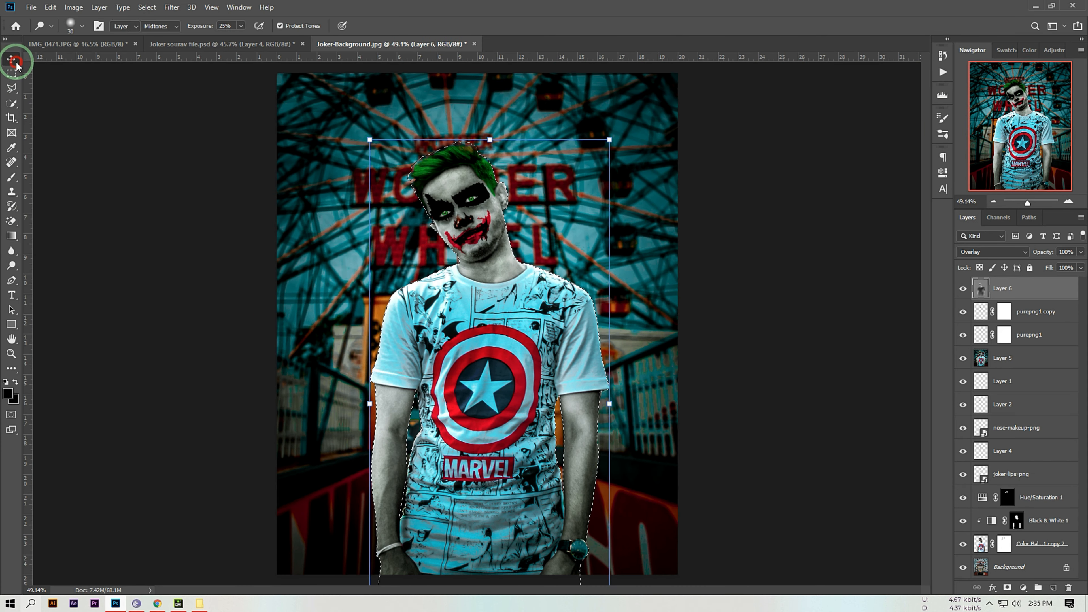
left_click(565, 221)
Show the red "Why so serious?" layer and move the lettering above the man's head.
scroll(565, 210, "up", 2)
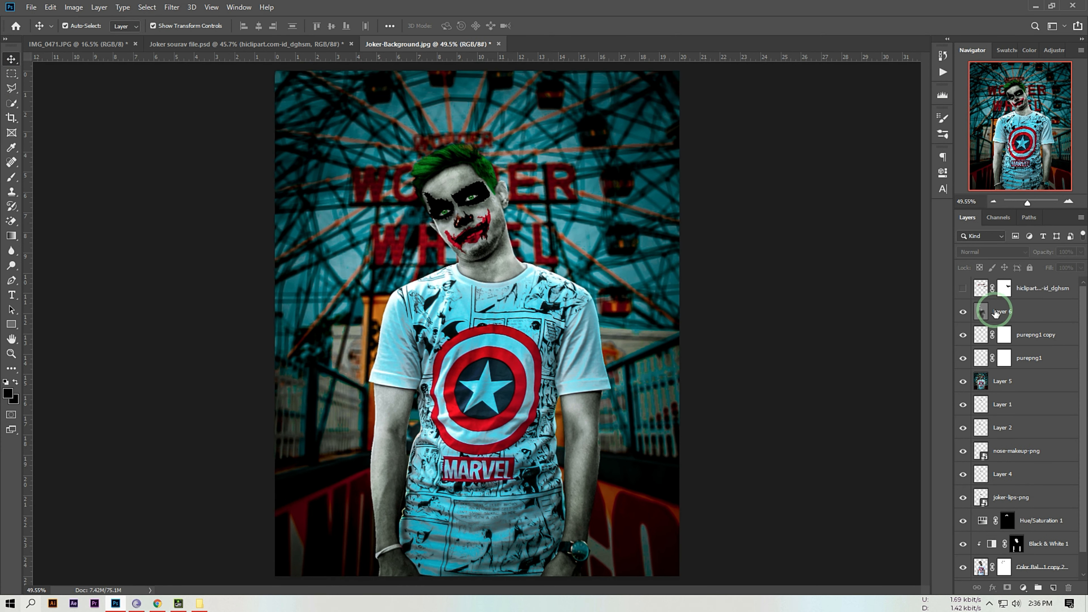
left_click(964, 288)
left_click(519, 209)
key("ctrl+t")
left_click_drag(483, 213, 449, 122)
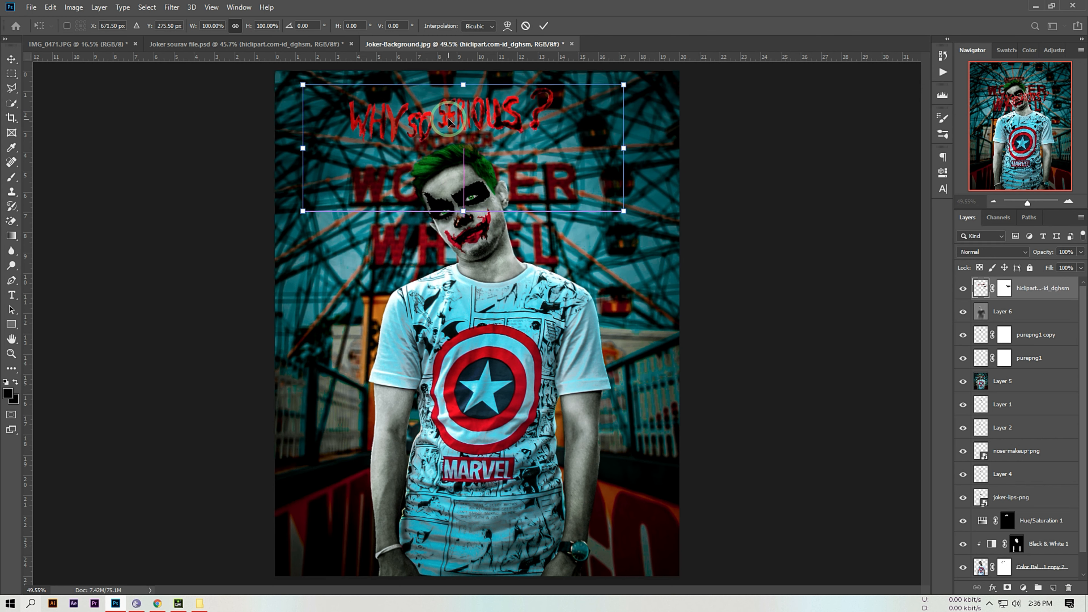
key("Return")
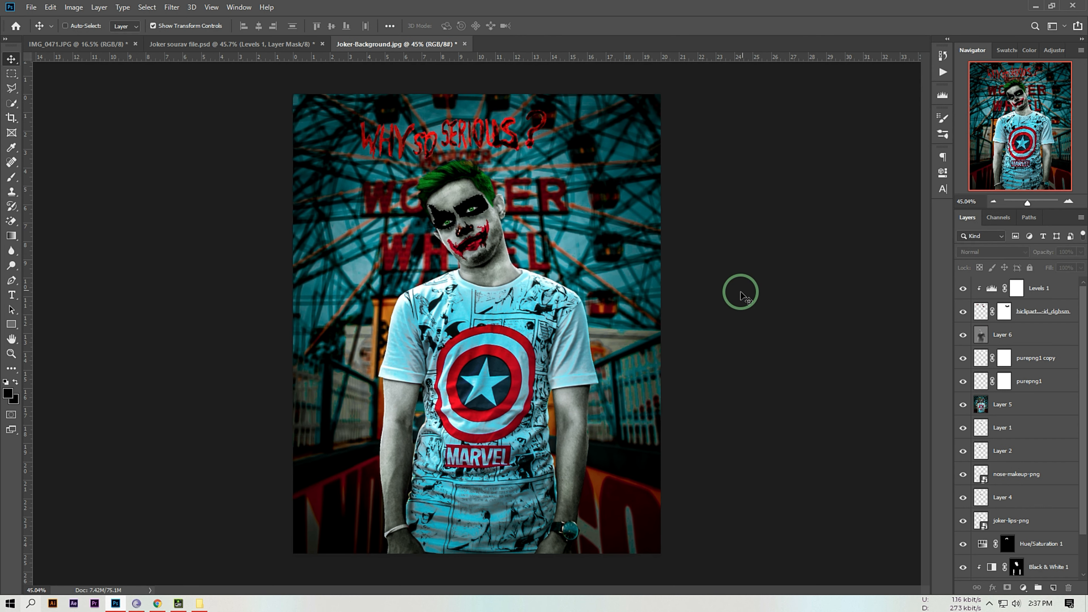
Stamp all visible layers into a new top layer and add a Color Lookup adjustment above it.
key("ctrl+shift+alt+e")
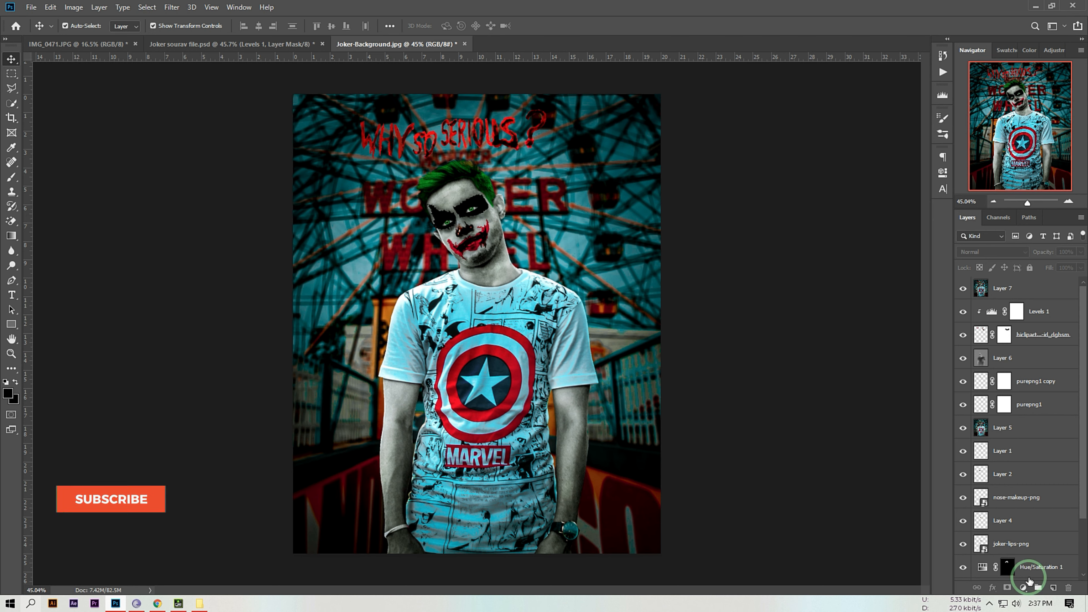
left_click(1024, 587)
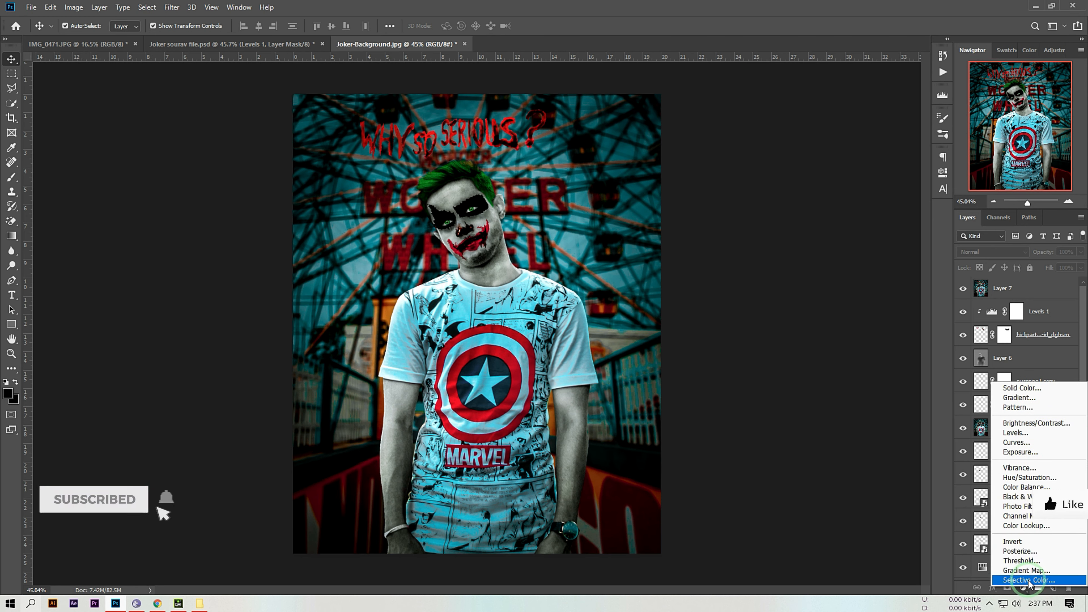
left_click(1027, 525)
Apply the Fuji F125 Kodak 2395 3DLUT to the Color Lookup layer and lower its fill to 75%.
left_click(846, 189)
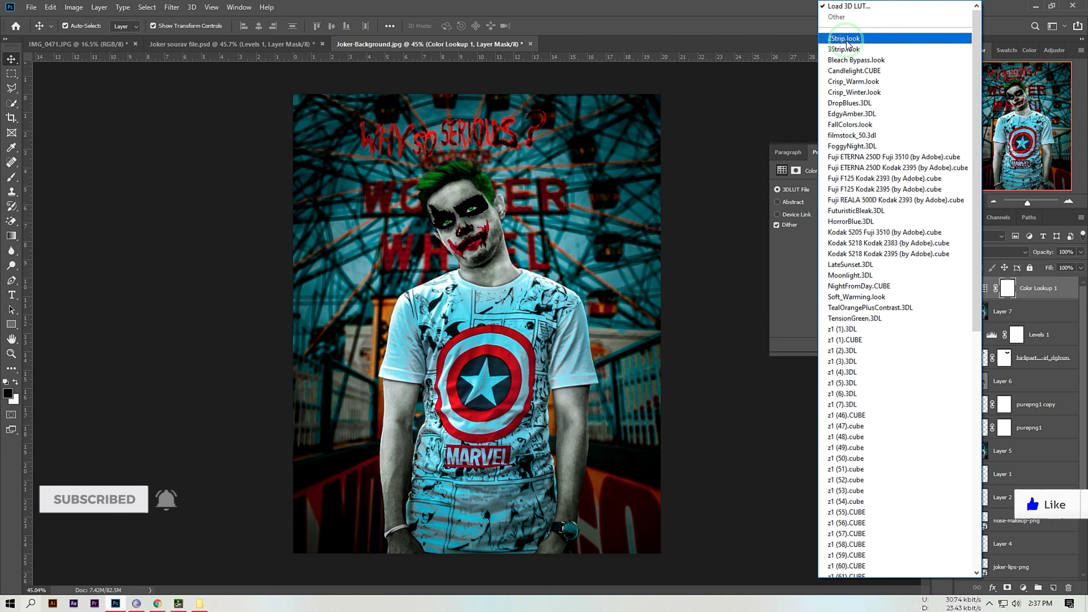
left_click(853, 145)
key("Down")
key("Down")
key("Down")
key("Down")
key("Down")
left_click(911, 155)
left_click_drag(1006, 273, 971, 299)
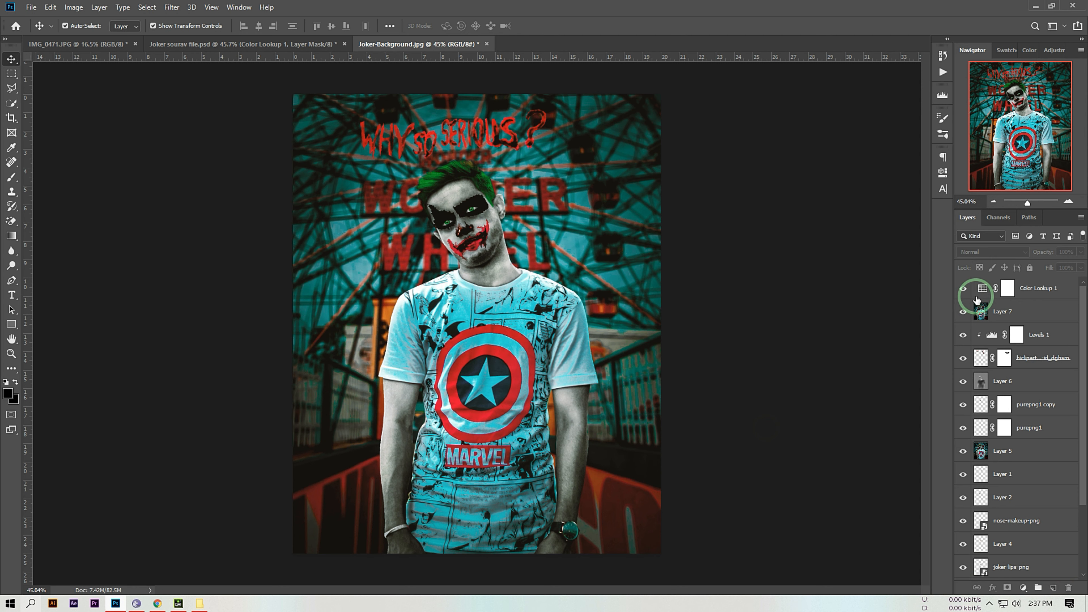
Review the 3DLUT choices of the Color Lookup adjustment and keep Fuji F125 Kodak 2395.
double_click(983, 288)
left_click(889, 188)
left_click(717, 106)
left_click(878, 190)
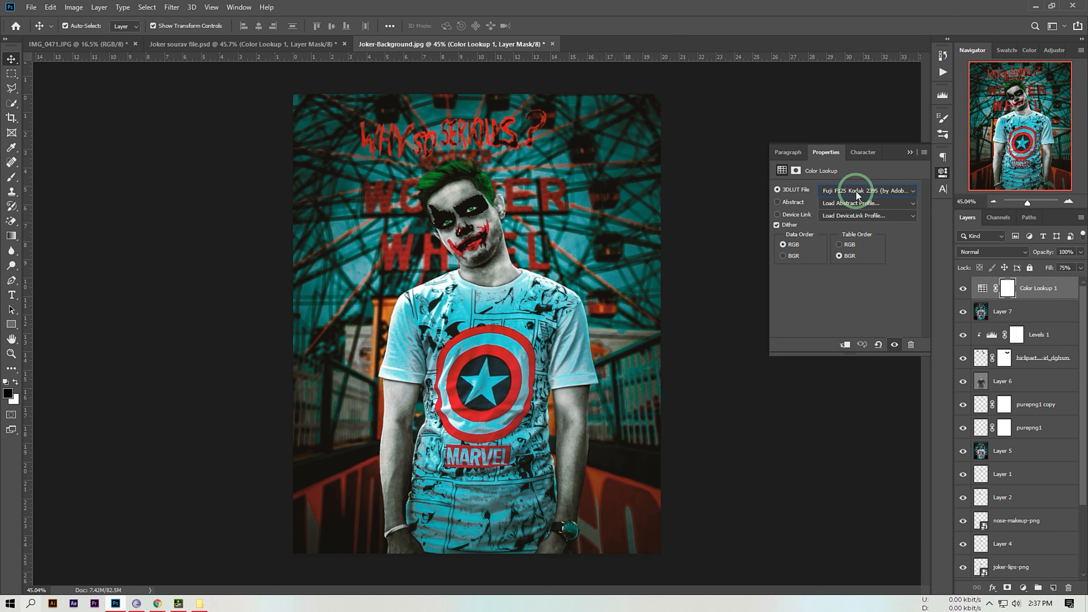
left_click(846, 190)
scroll(870, 195, "up", 5)
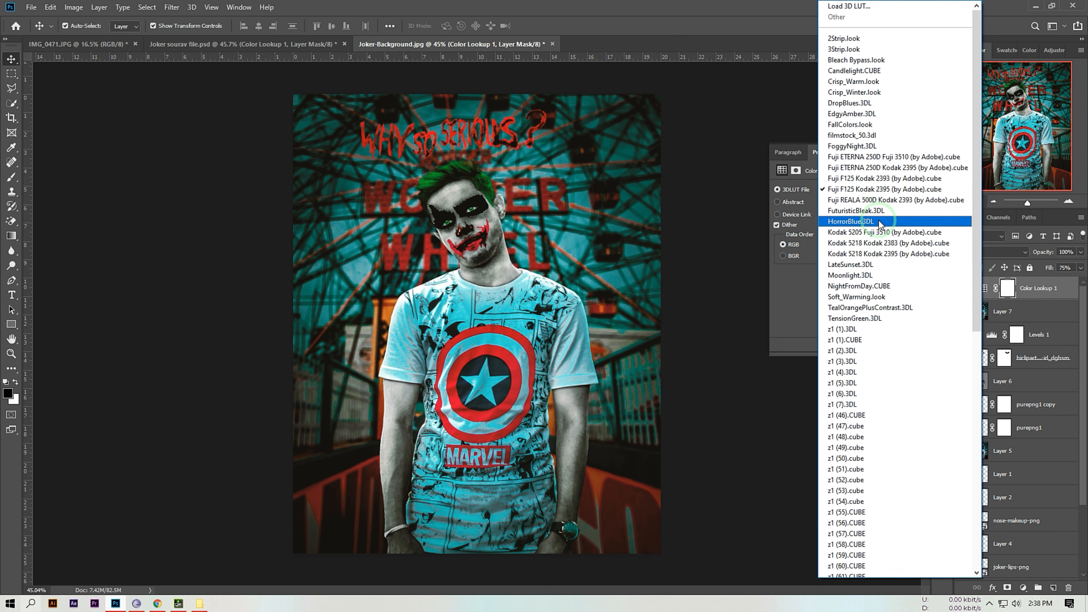
left_click(872, 192)
left_click(911, 153)
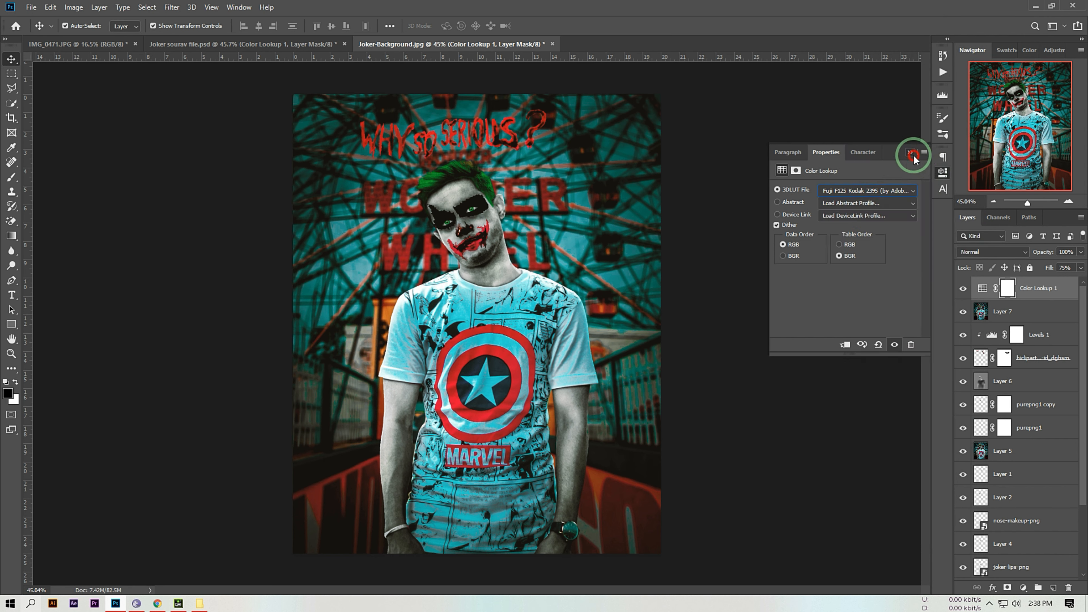
Readjust the Color Lookup layer's fill and check the grading on the whole image.
left_click(1038, 269)
left_click_drag(1062, 270, 1055, 272)
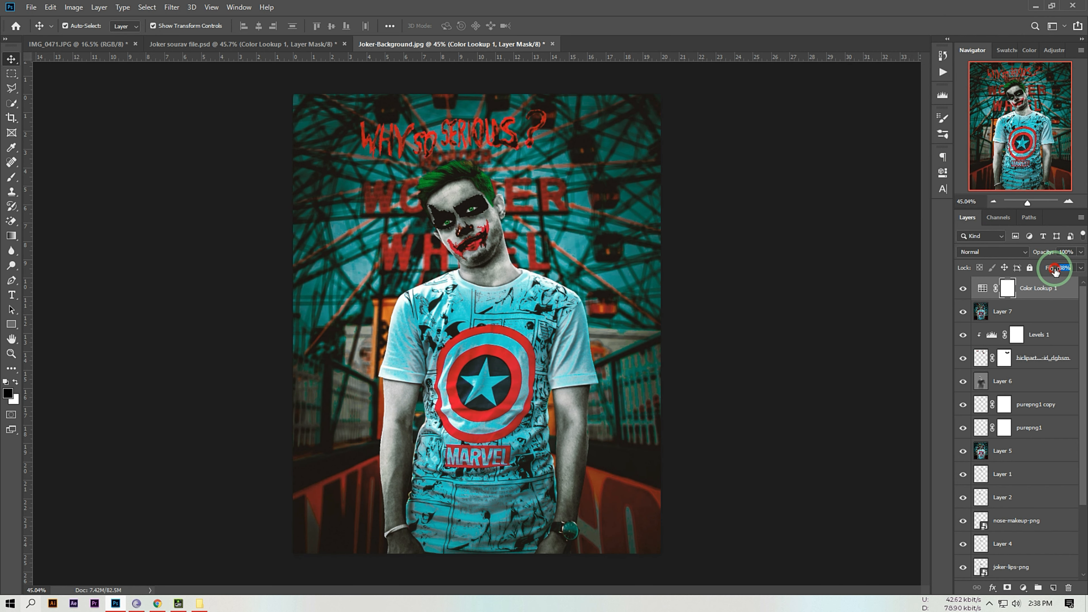
left_click(800, 265)
scroll(428, 229, "down", 4)
scroll(452, 221, "up", 4)
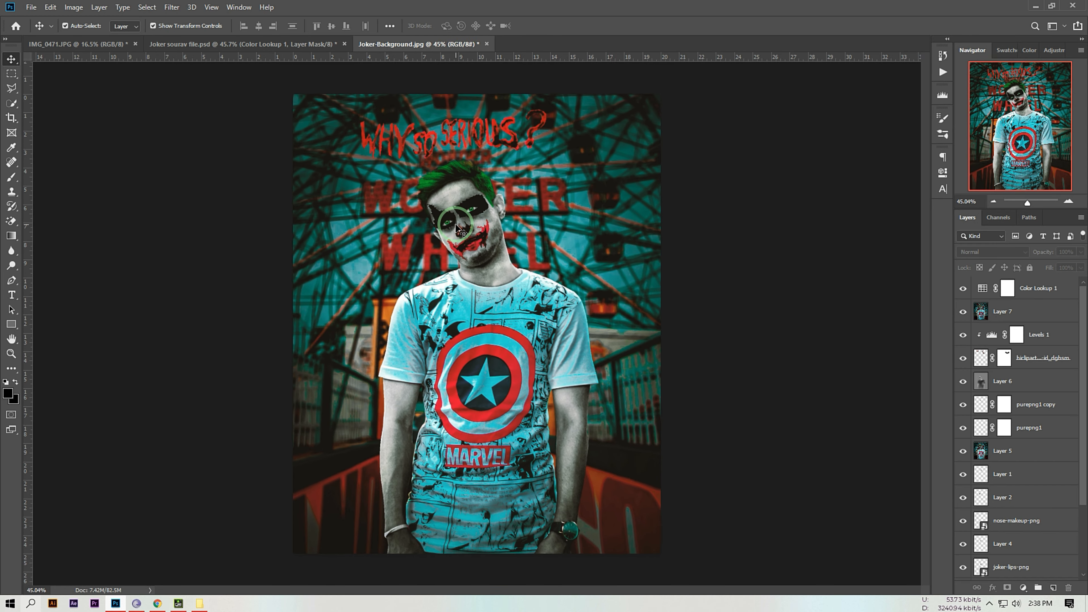
scroll(456, 221, "down", 1)
left_click(808, 268)
Stamp all visible layers into a new layer above the Color Lookup adjustment.
left_click(1029, 290)
key("ctrl+shift+alt+e")
left_click(870, 327)
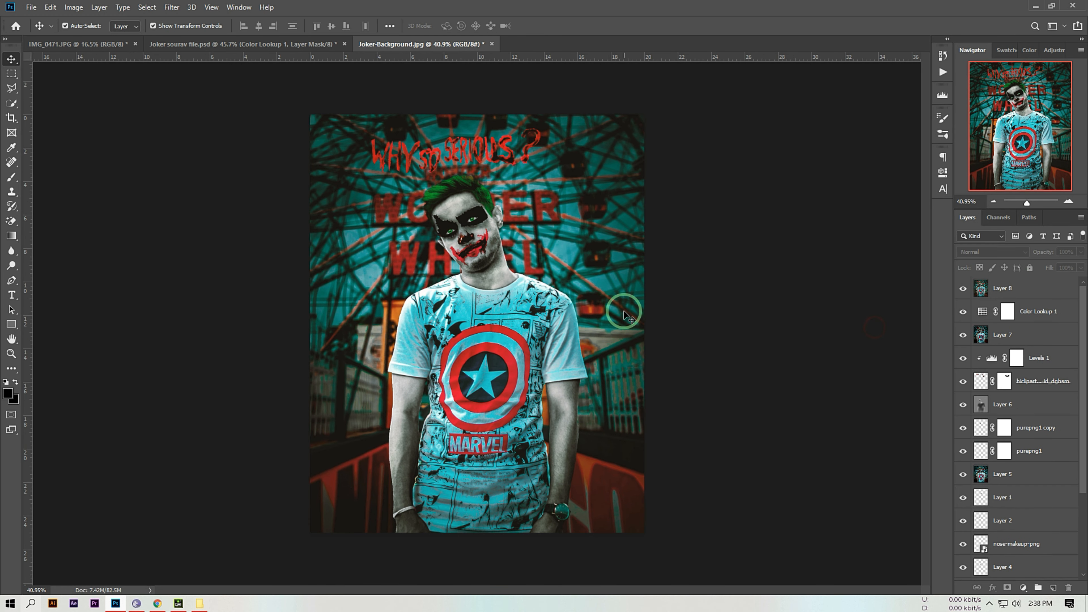
Place the white-lens-flare-png image and scale it to cover the whole canvas.
left_click(200, 603)
left_click(532, 296)
left_click_drag(545, 307, 530, 522)
left_click_drag(501, 311, 352, 170)
left_click_drag(415, 251, 677, 508)
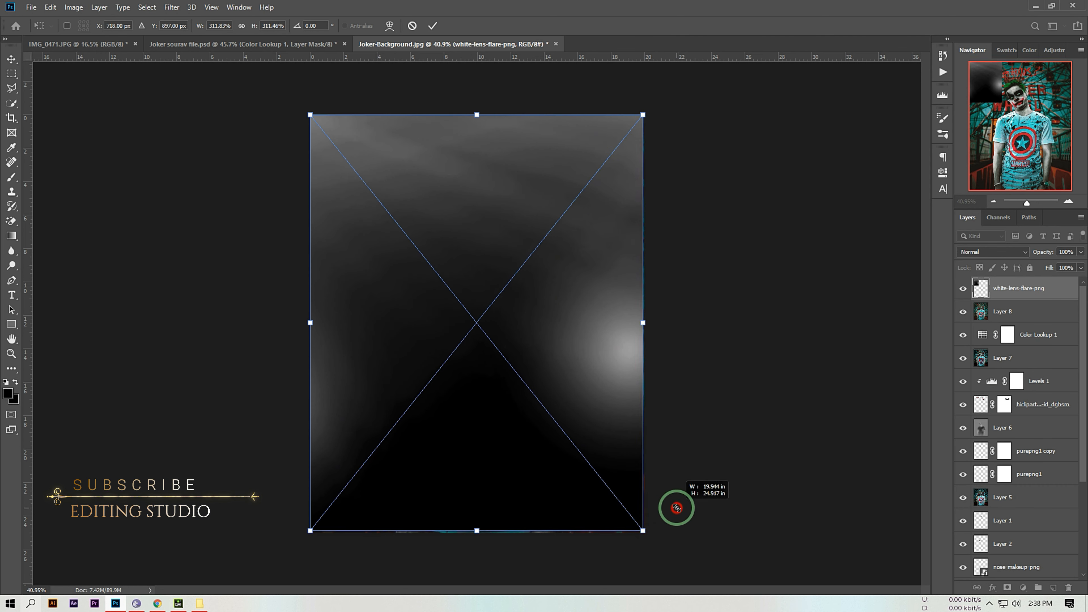
left_click(433, 26)
Set the lens flare layer to Screen blending with reduced fill, and select the merged layer beneath it.
left_click(993, 252)
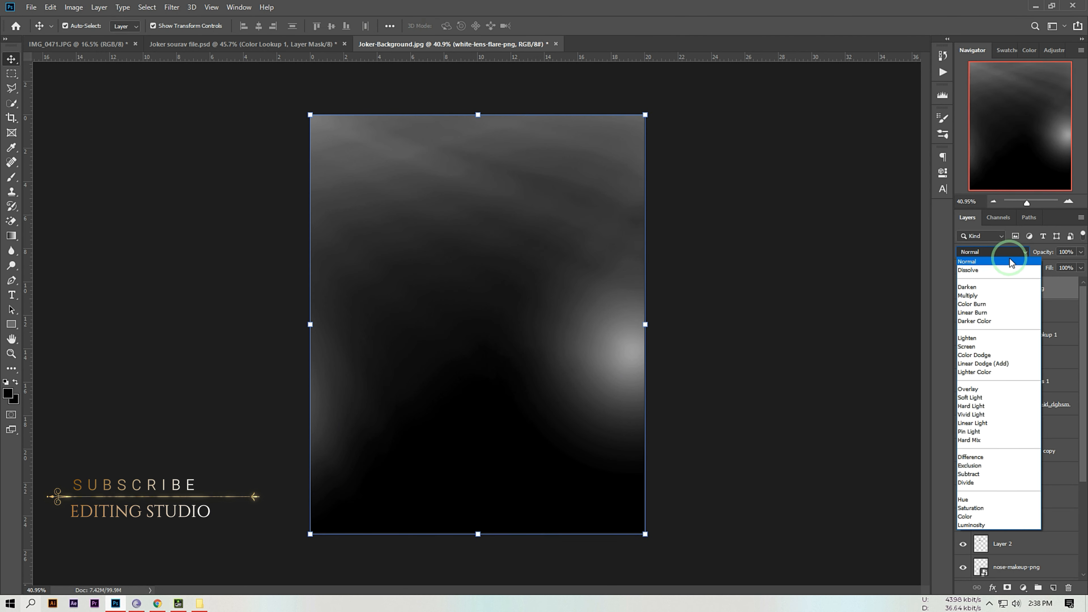
left_click(996, 338)
left_click(795, 326)
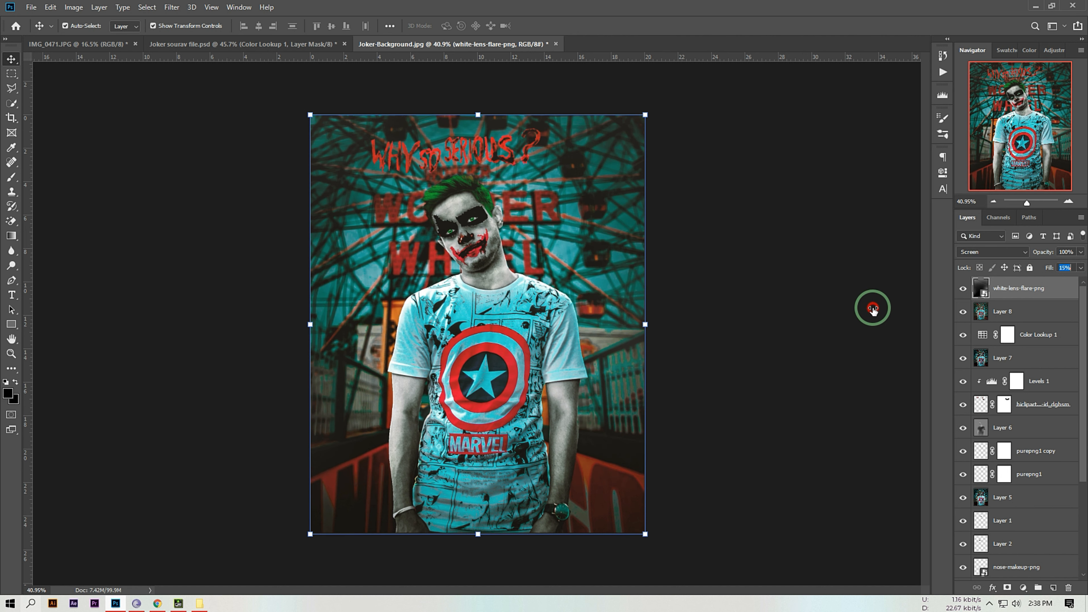
left_click(893, 316)
left_click(1038, 310)
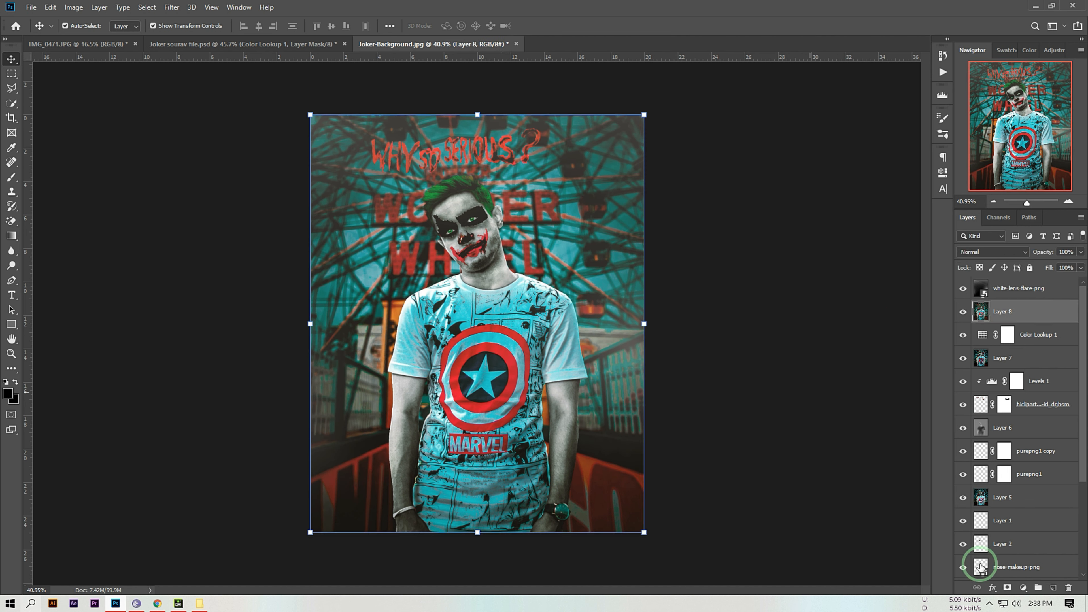
Add a Levels adjustment layer above the merged Layer 8 and adjust its tonal levels.
left_click(992, 588)
key("Escape")
left_click(1023, 587)
left_click(998, 440)
left_click_drag(793, 271, 909, 274)
left_click(911, 152)
Set the lens flare layer's fill to 37% and reduce the fill of the new Levels adjustment layer.
left_click(1018, 290)
mouse_move(1049, 268)
left_mouse_down()
mouse_move(1017, 268)
mouse_move(1038, 276)
left_mouse_up()
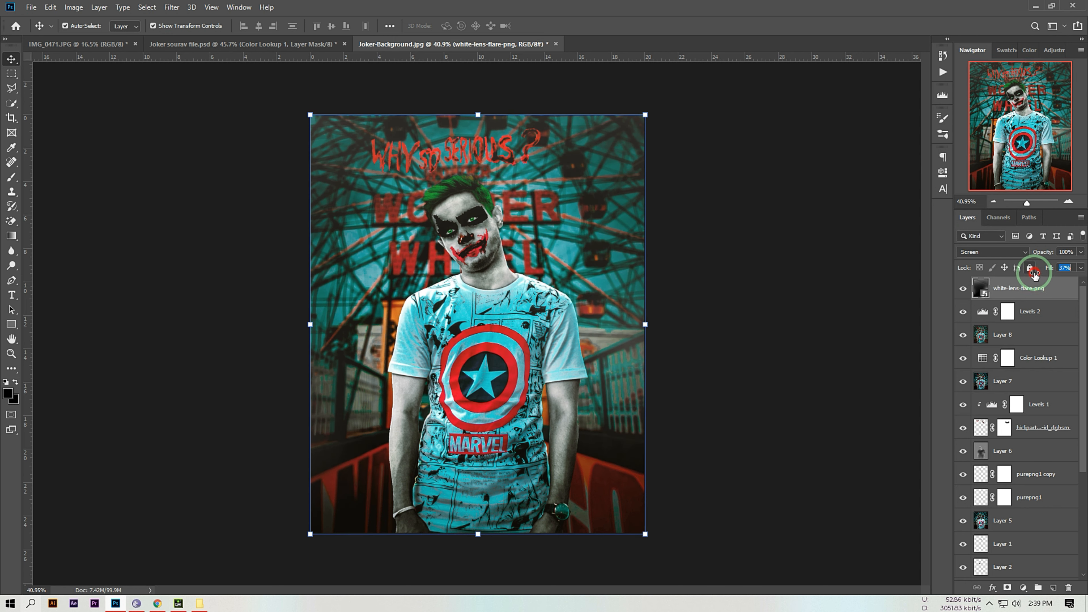
left_click_drag(752, 229, 724, 231)
left_click(985, 312)
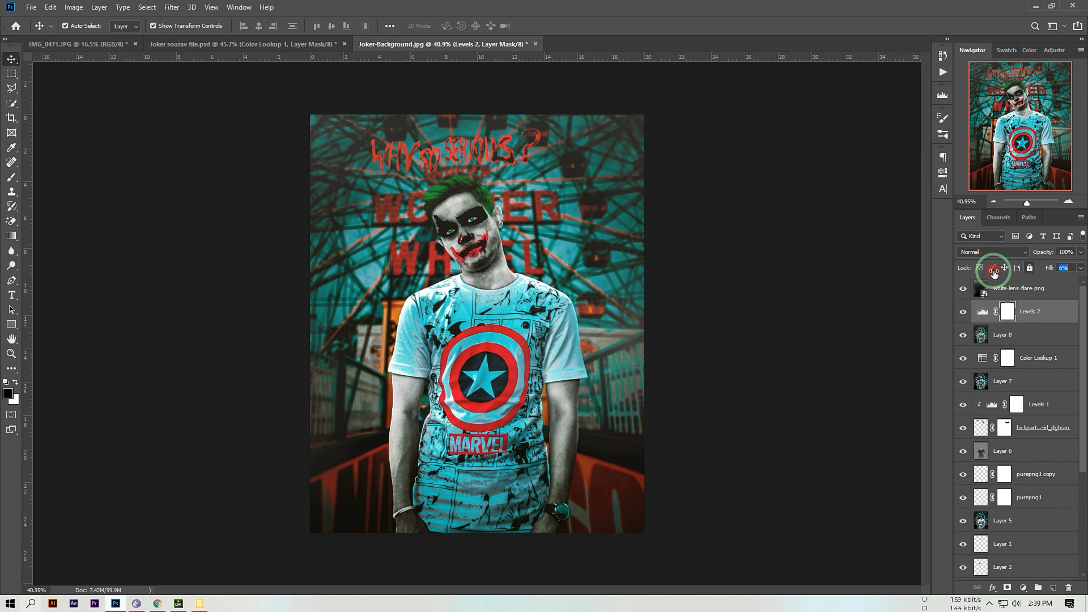
Check the red lettering layer's visibility against the finished composite and deselect all layers.
left_click(498, 159)
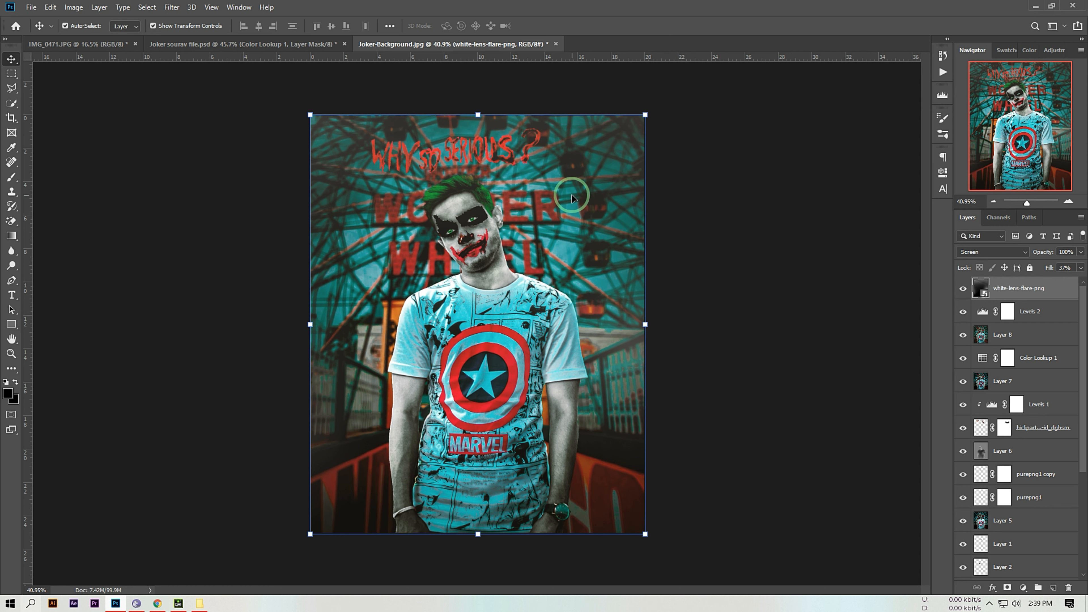
left_click(1031, 431)
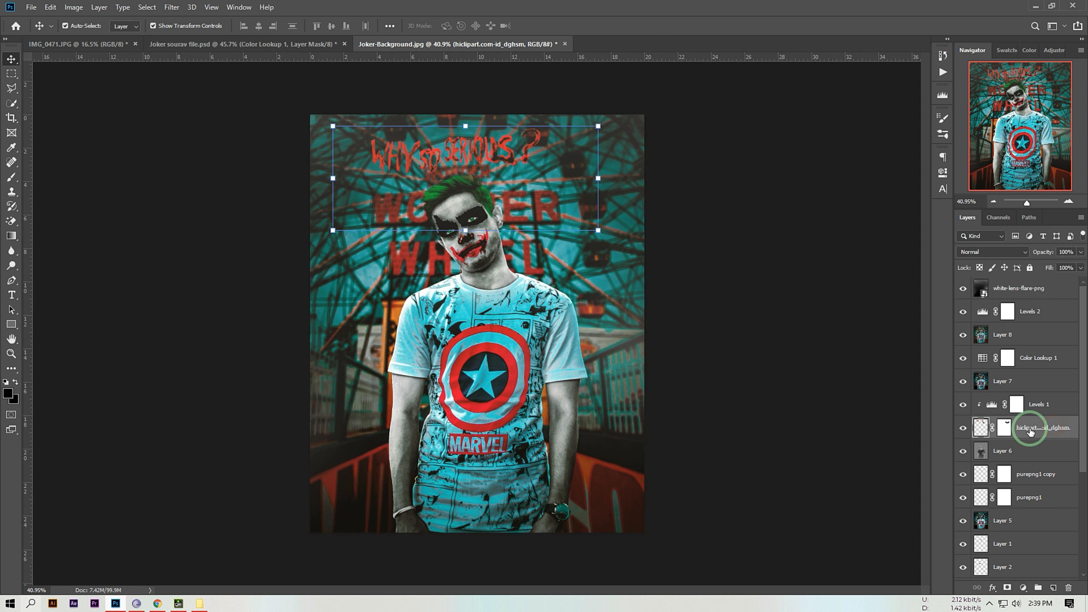
left_click(963, 428)
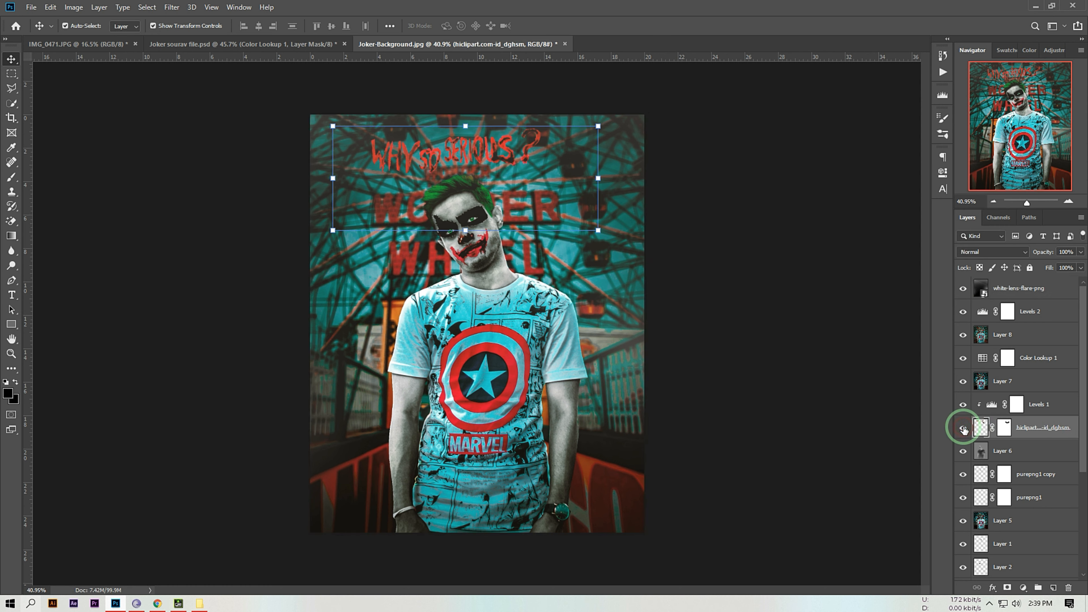
left_click(762, 312)
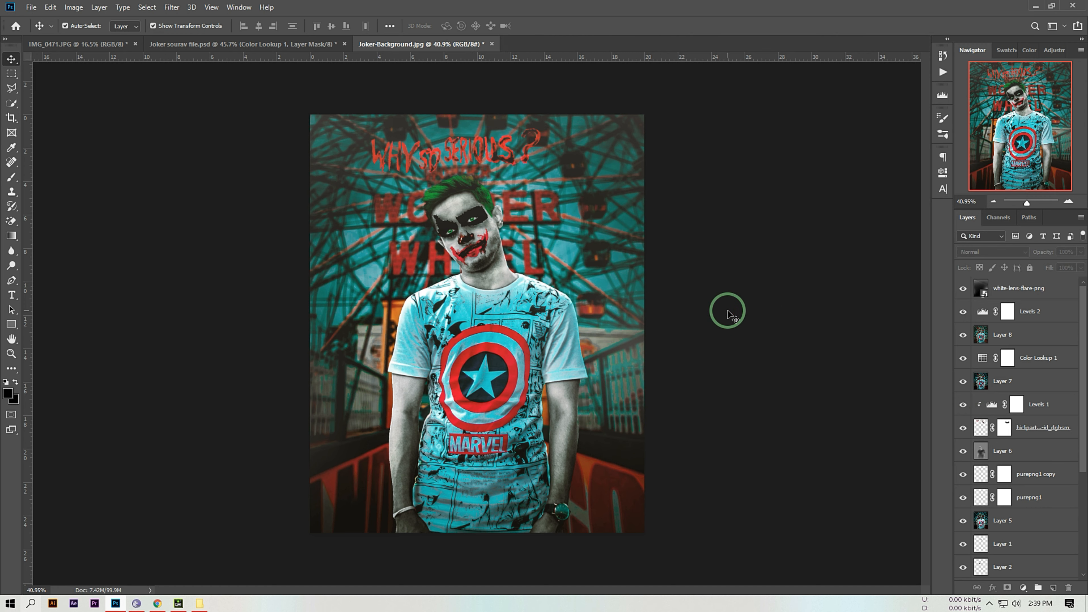